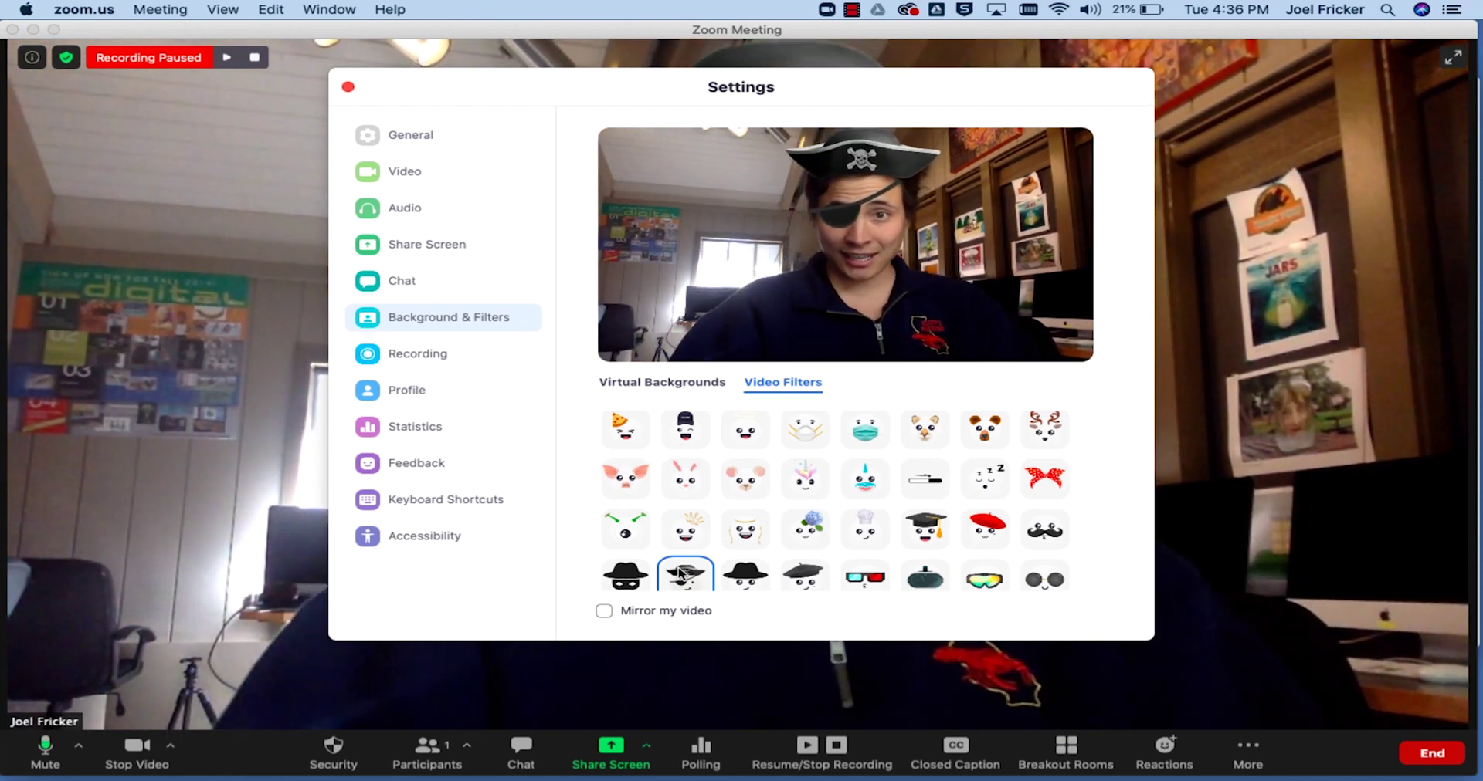
Step: Try the bandit hat and mask, moustache, surgical mask and ski goggles video filters on the camera image
click(619, 581)
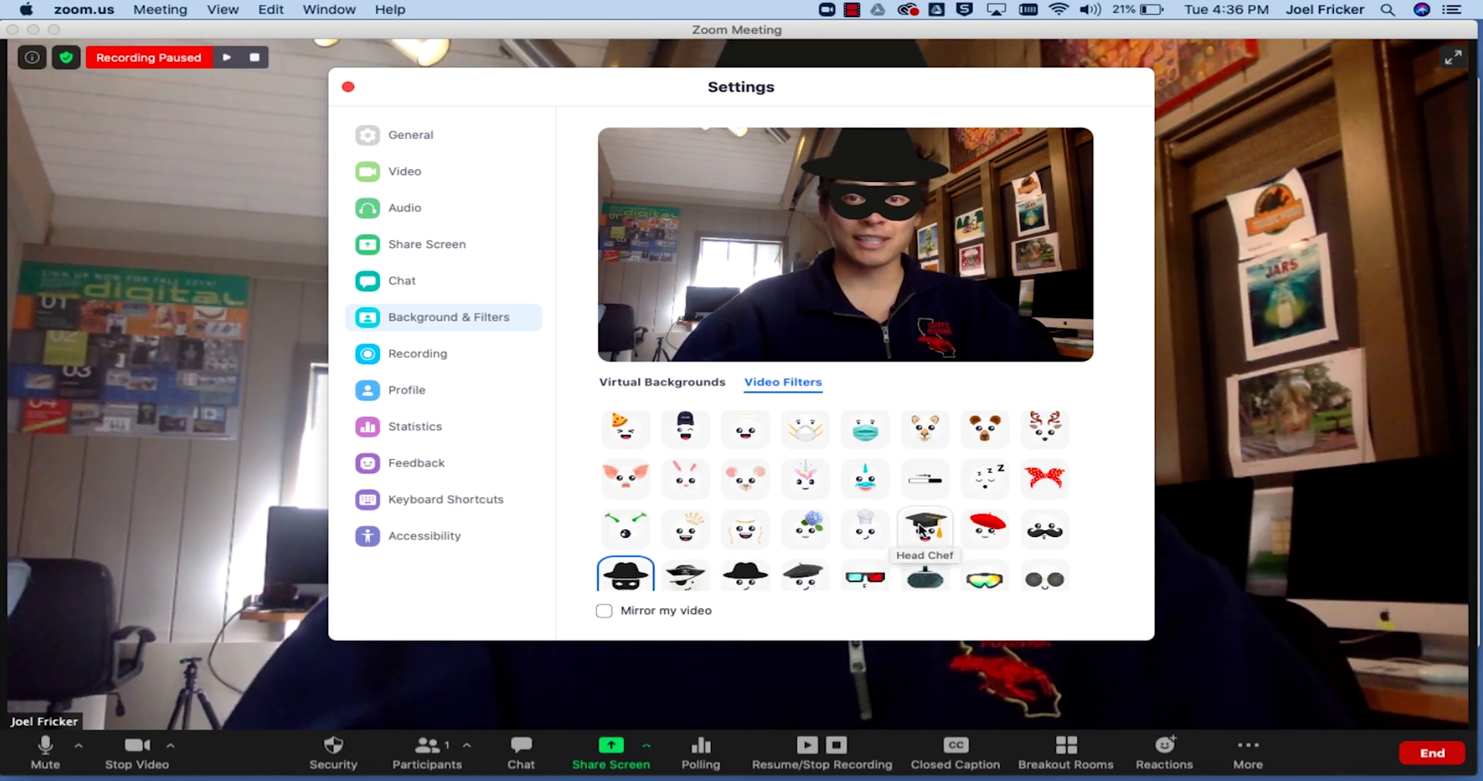
click(1044, 531)
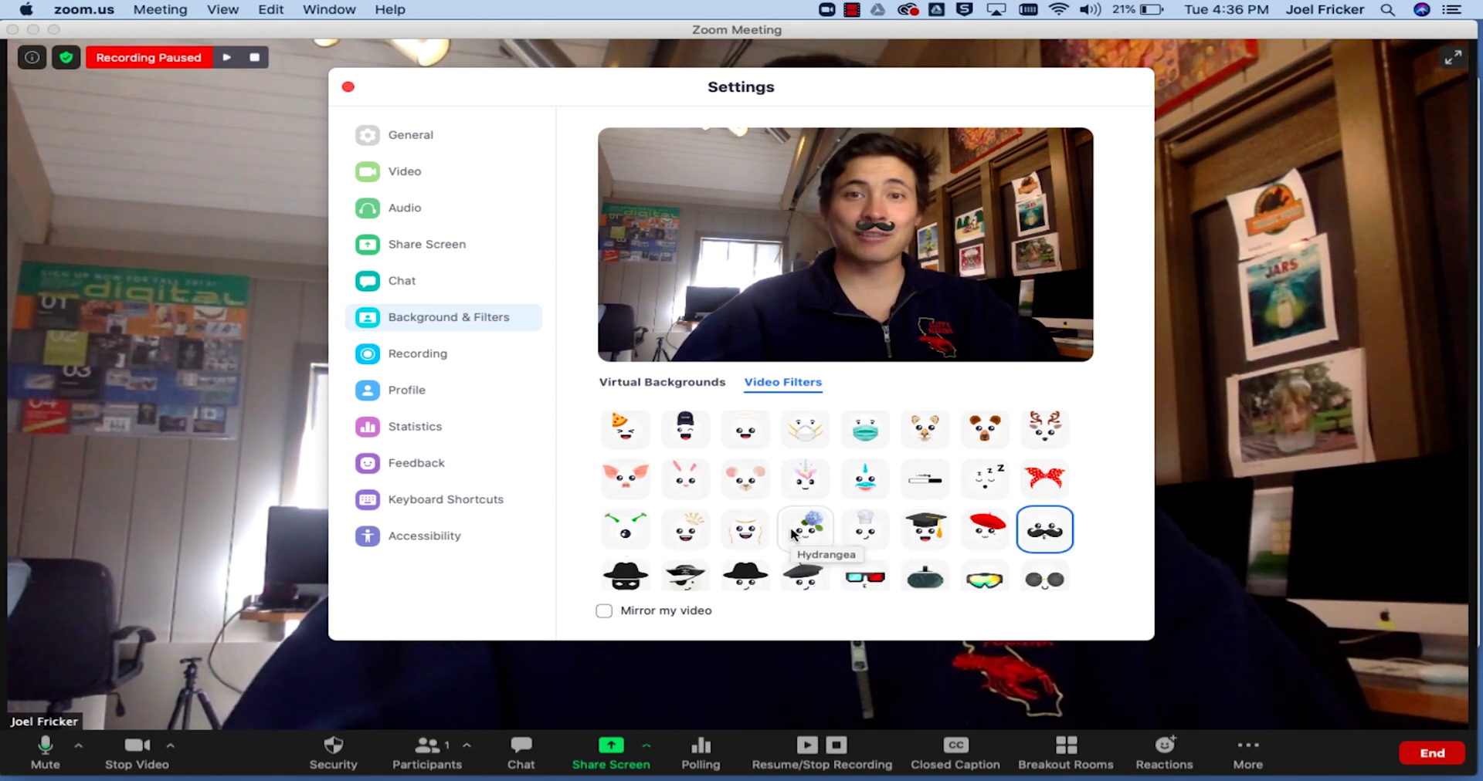
click(865, 429)
scroll(911, 521, down, 3)
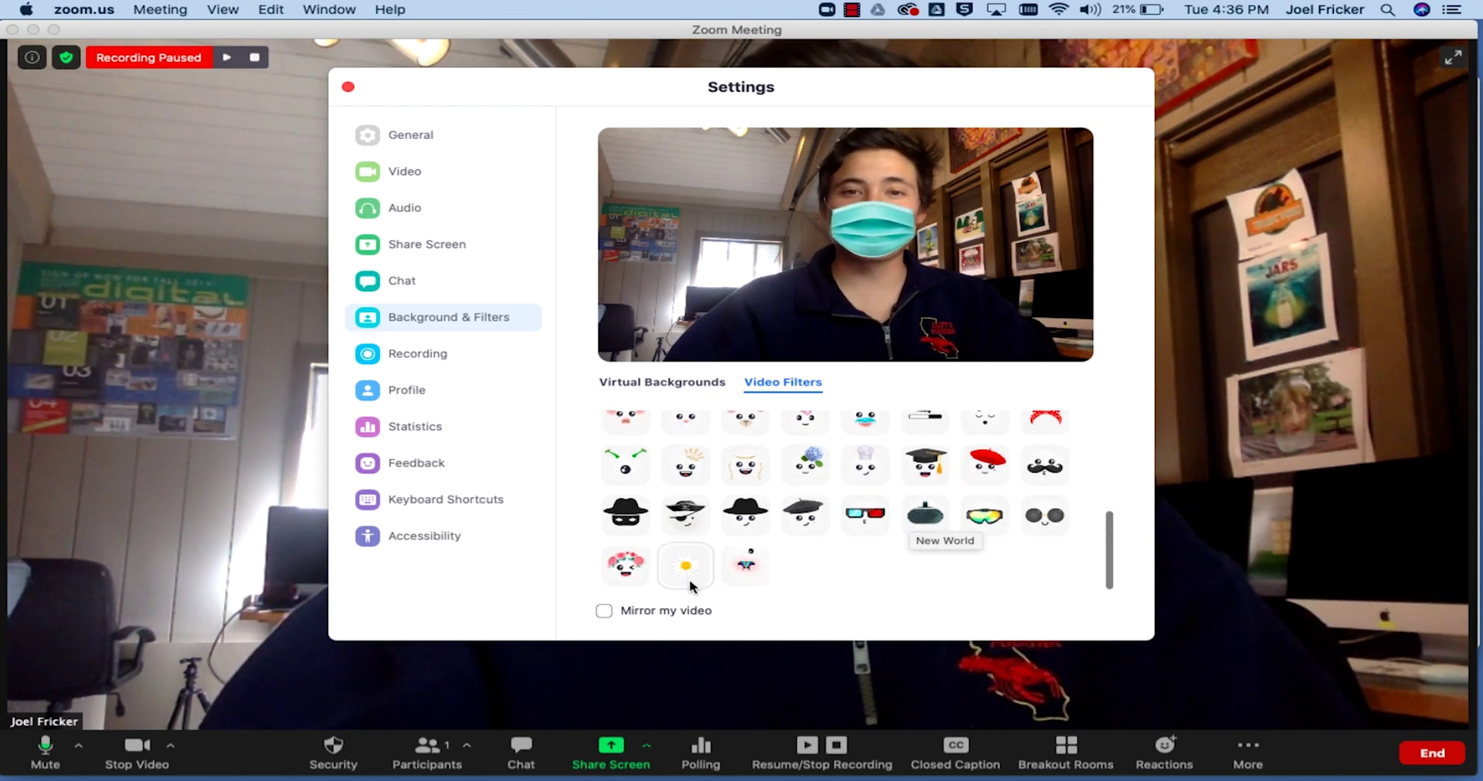
click(961, 522)
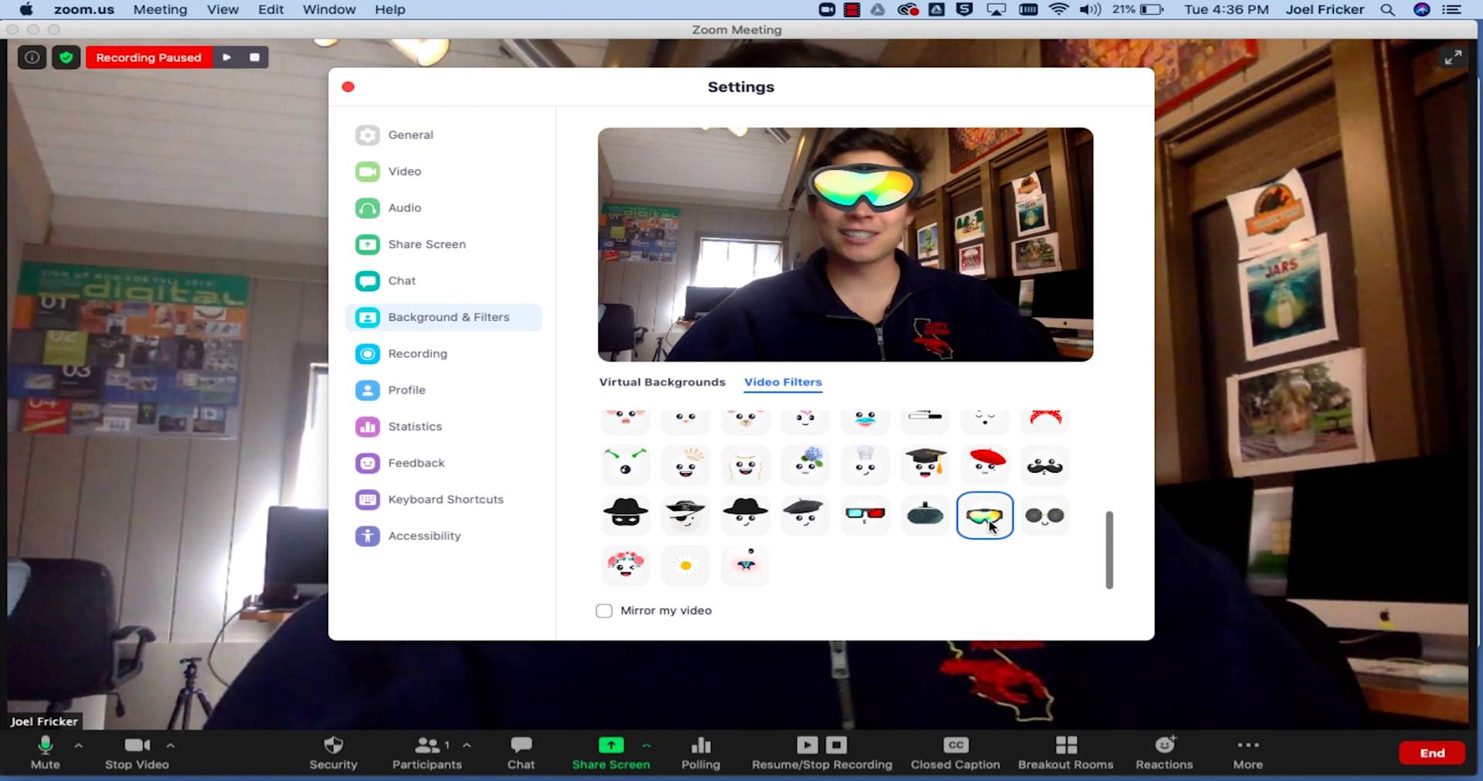
Step: Try the camera viewfinder and Analog Television frame filters on the video
scroll(961, 522, up, 5)
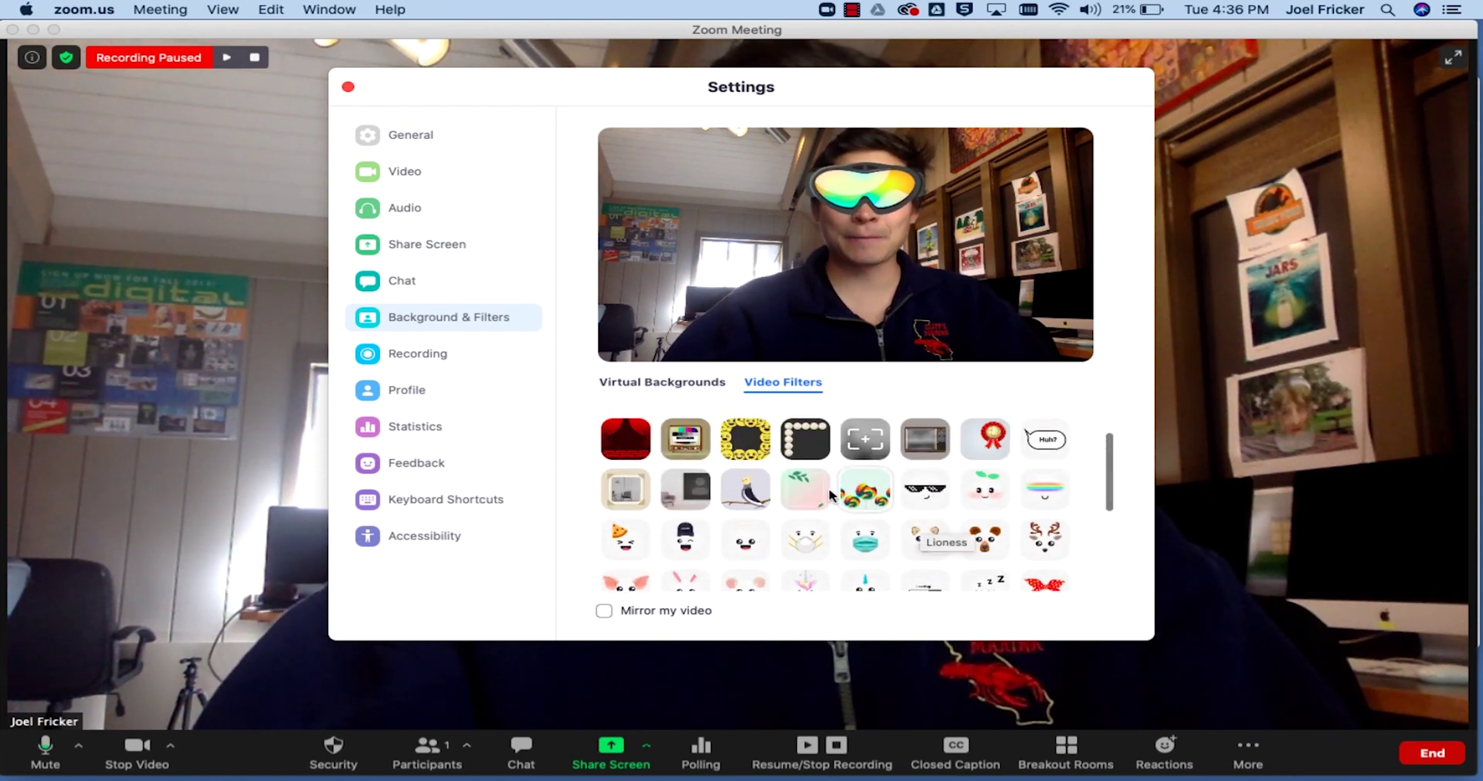
click(869, 494)
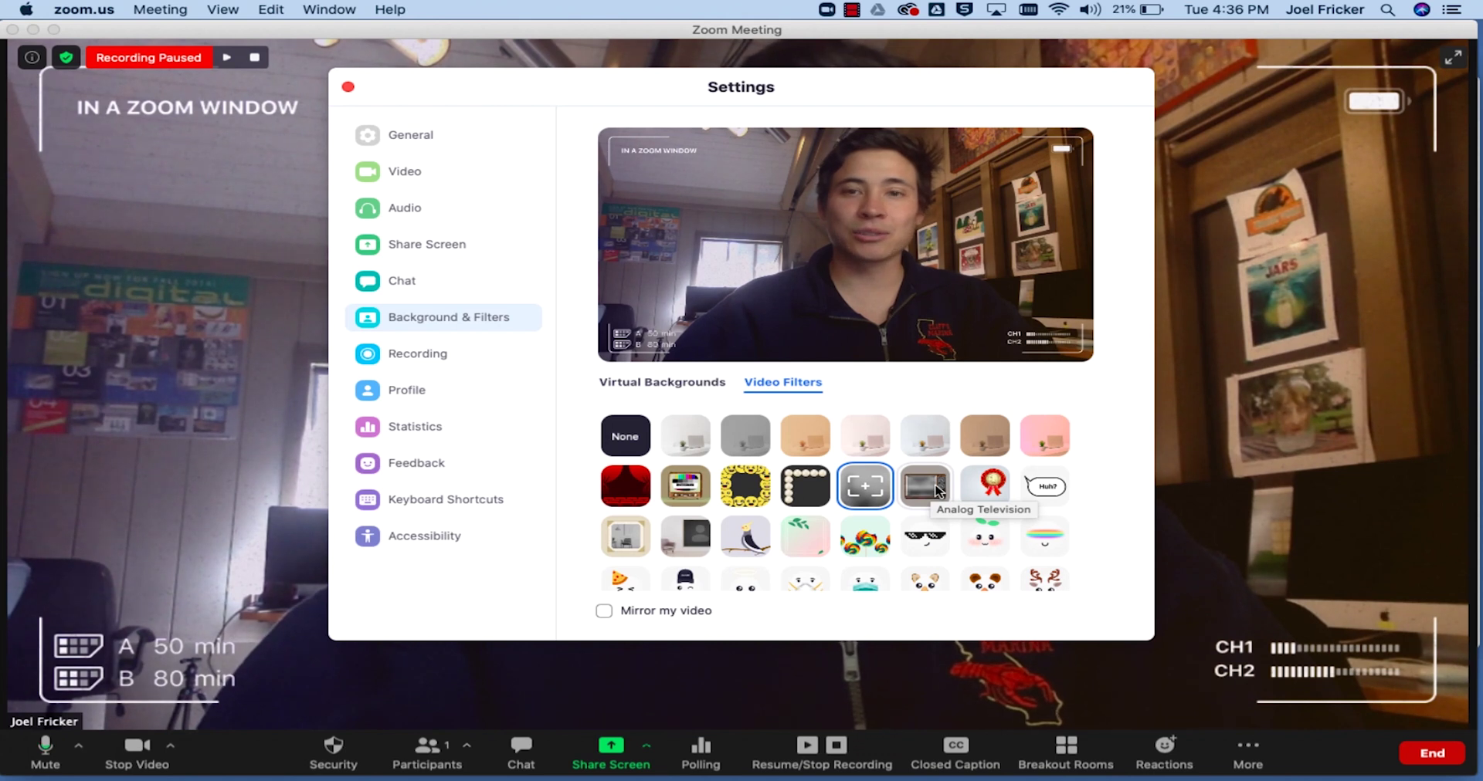
click(937, 491)
Step: Try the colour tint video filters one by one, clear them with None, and try the daisy filter
click(689, 439)
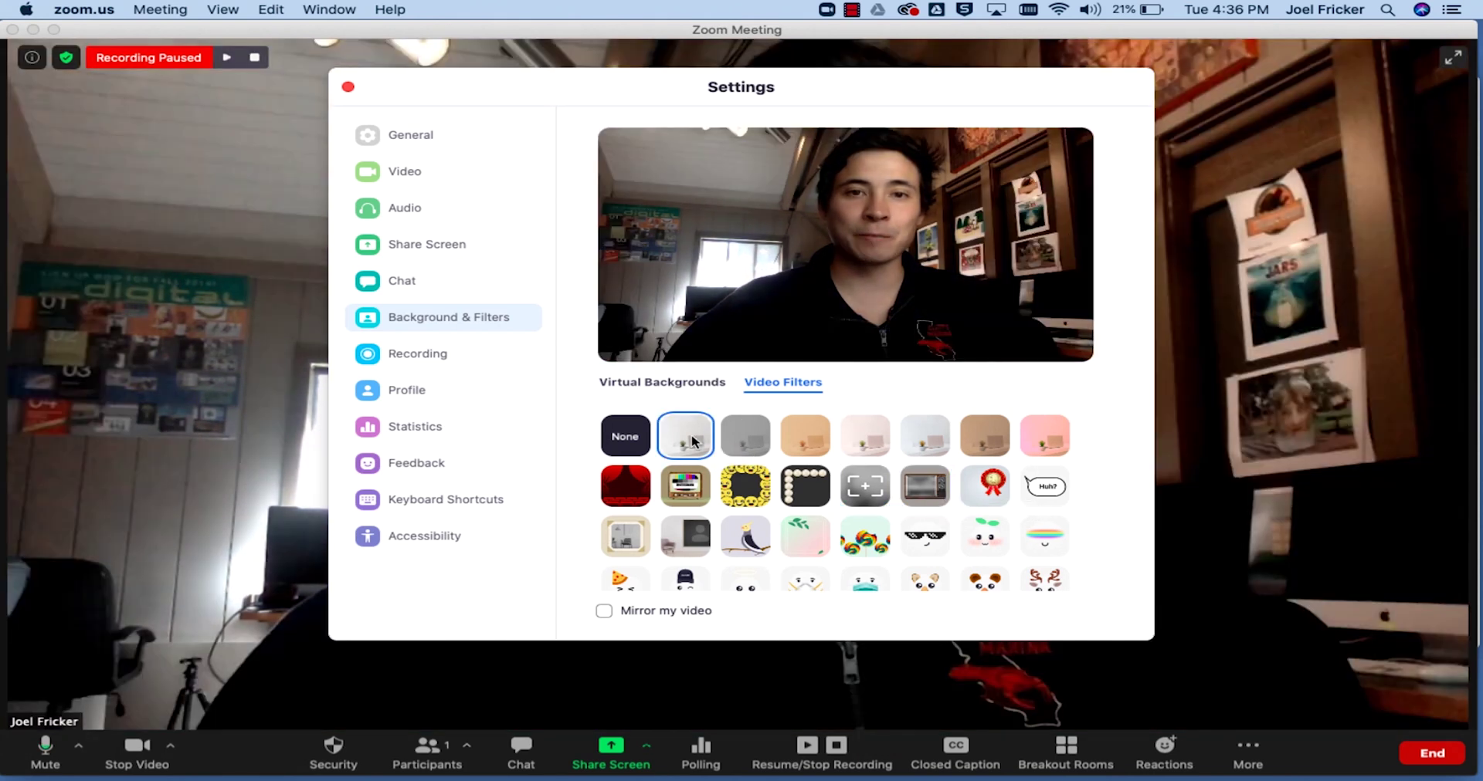
click(759, 445)
click(796, 446)
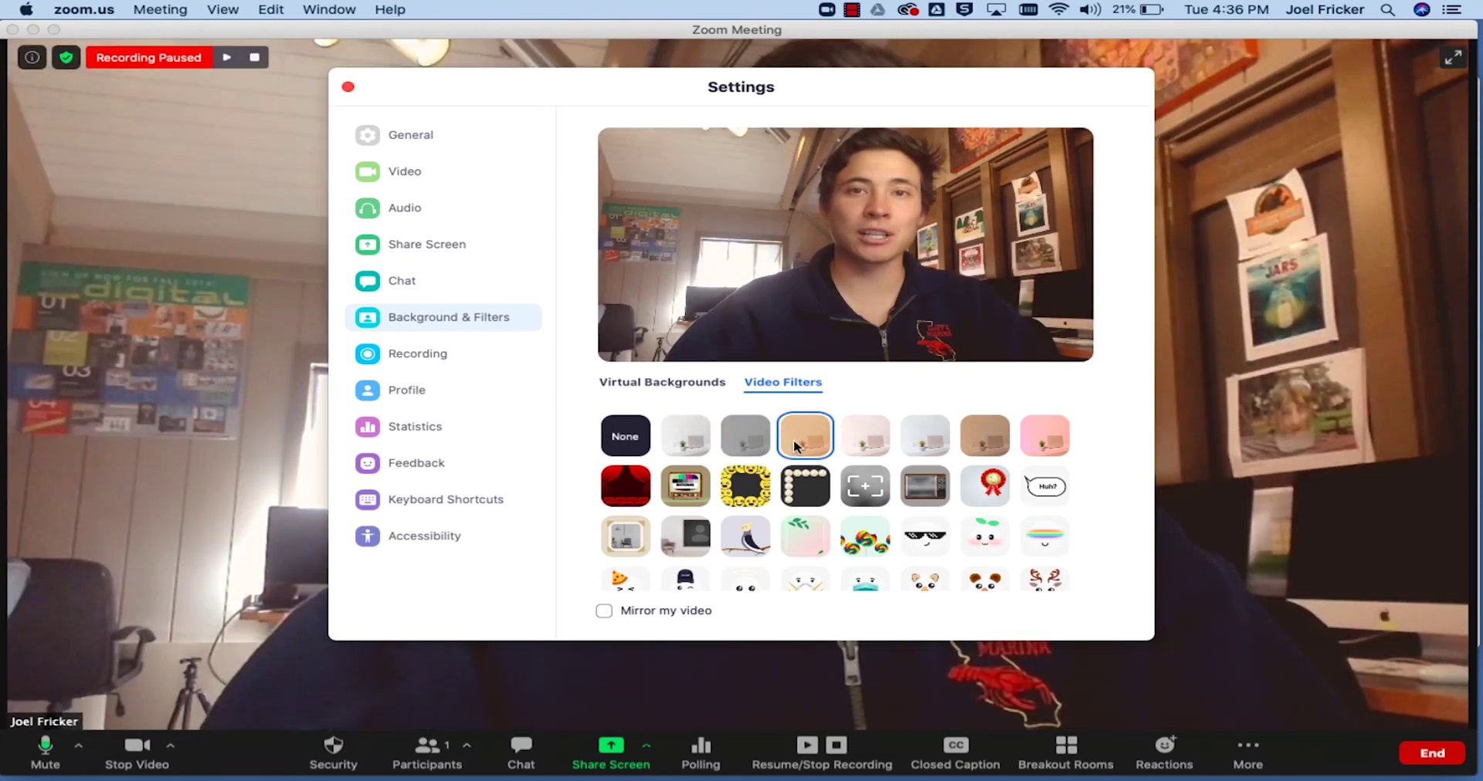
click(864, 447)
click(936, 450)
click(997, 447)
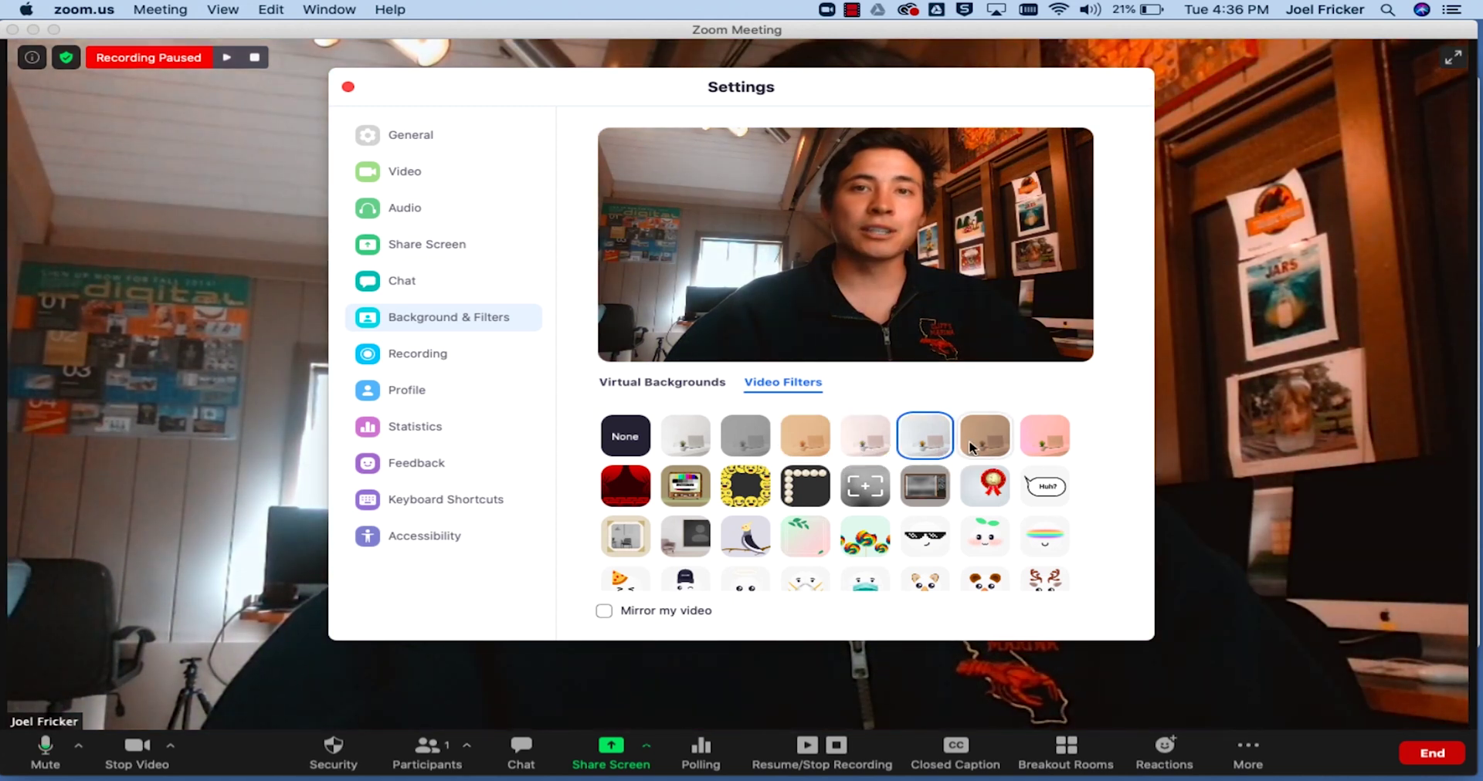
click(1067, 445)
click(681, 442)
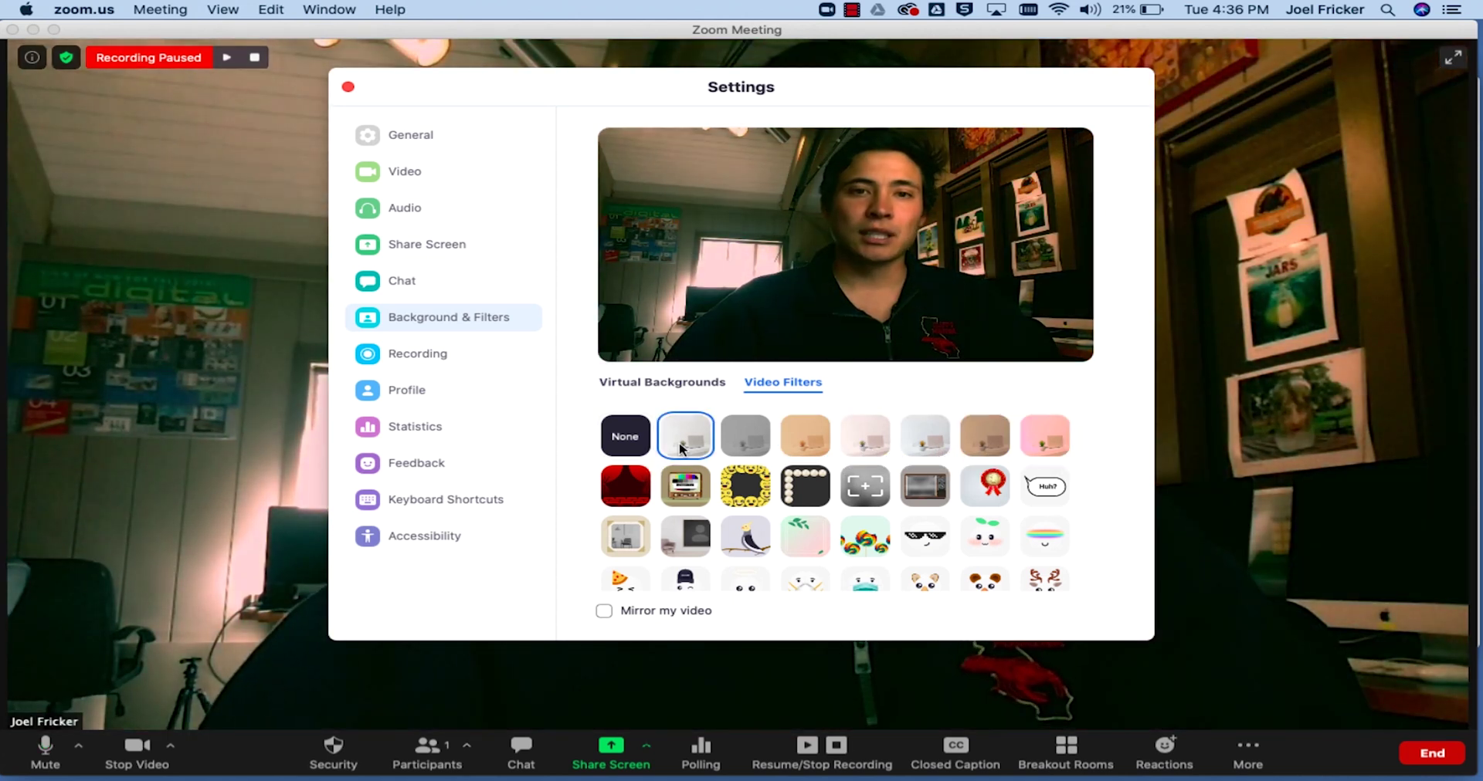
click(632, 446)
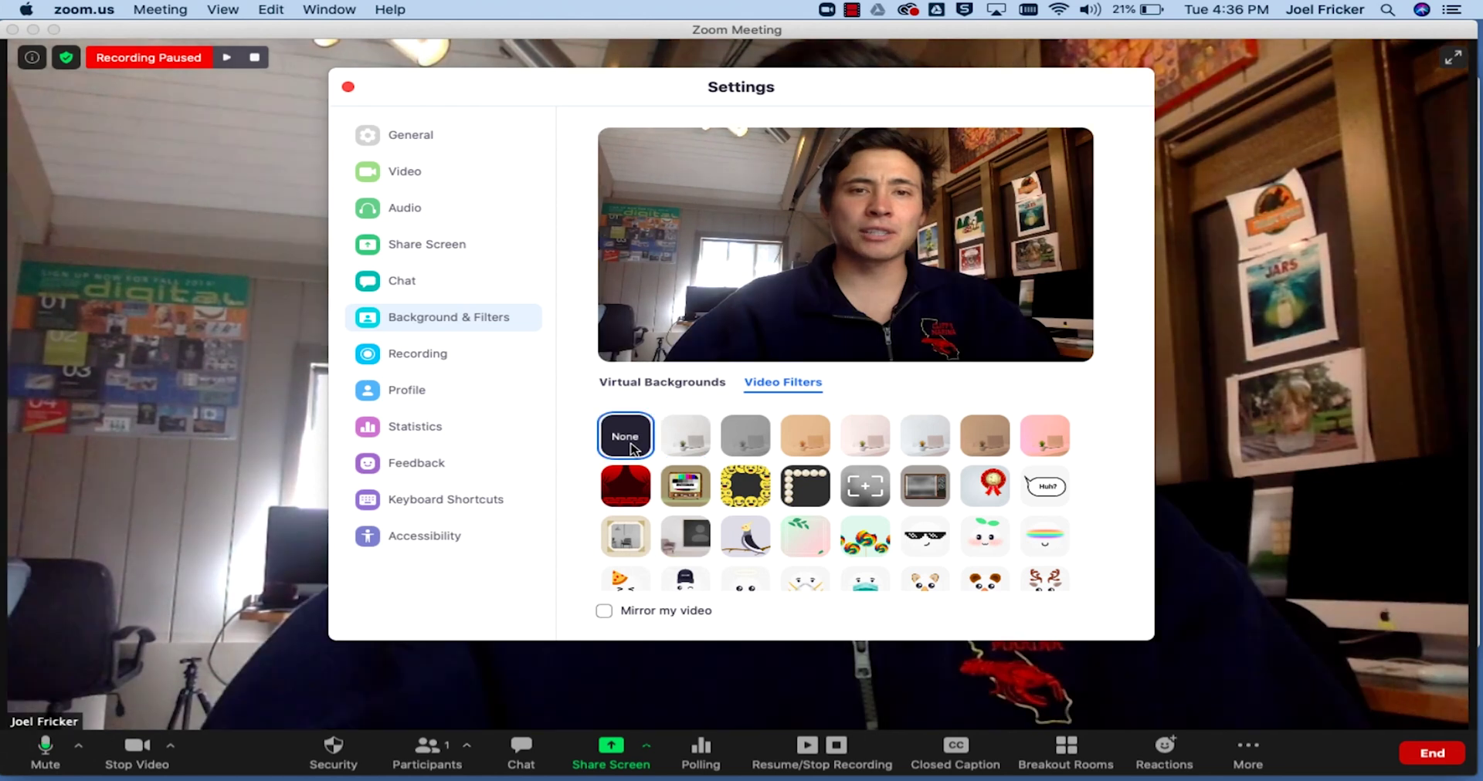
scroll(627, 494, down, 8)
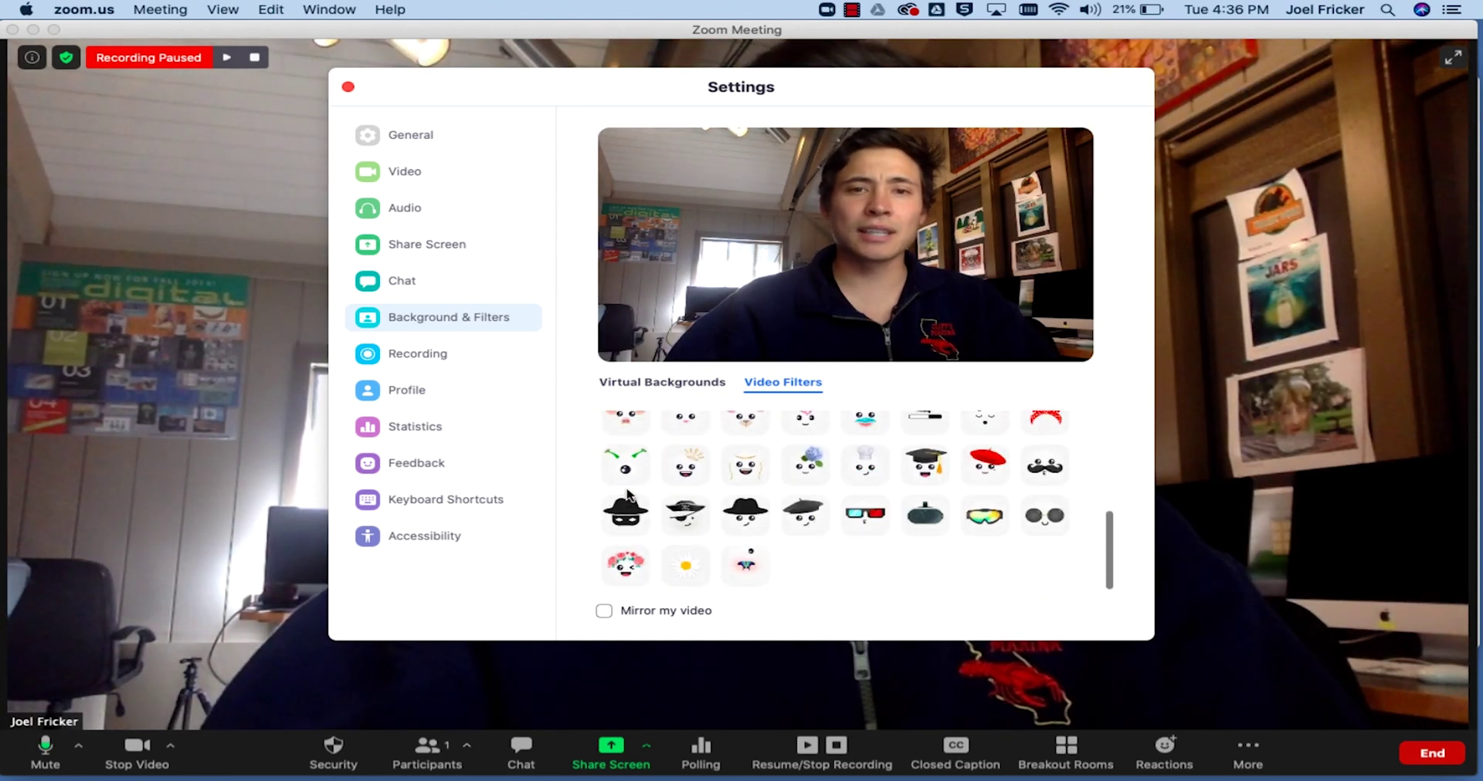
click(683, 577)
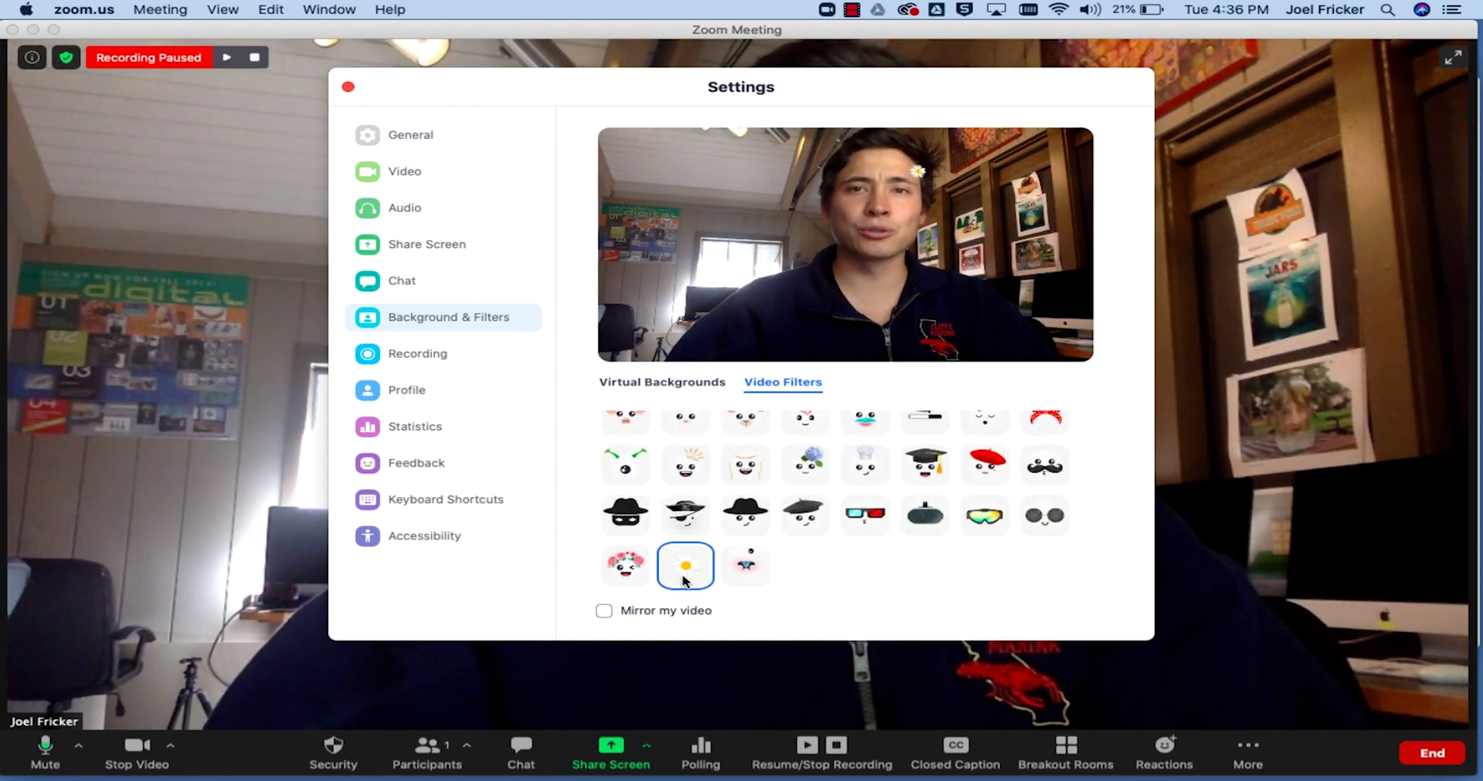
Step: Set the video filter to None and close the Settings window
scroll(652, 467, up, 8)
click(639, 448)
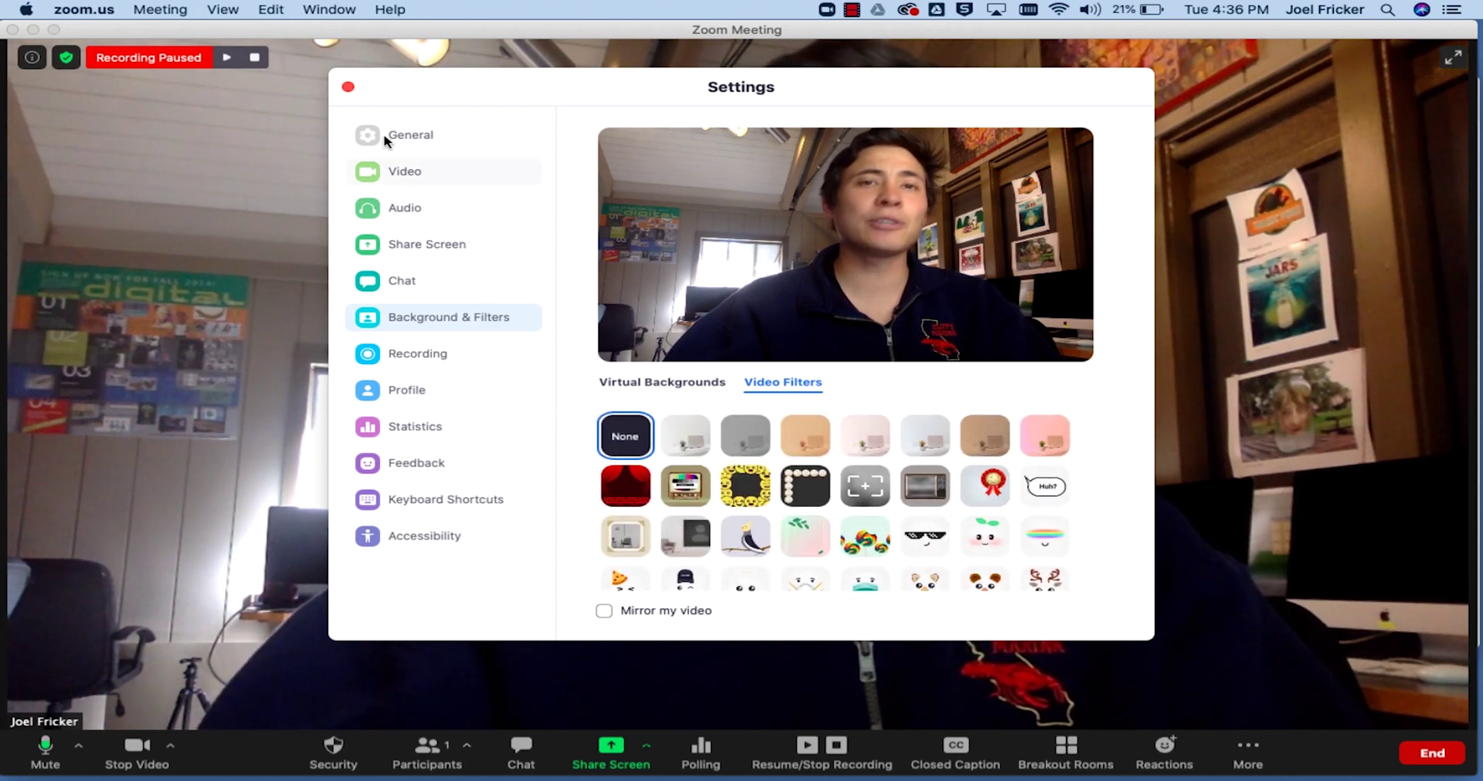
click(347, 89)
Step: Check the Mac's operating system version and hardware specifications in About This Mac, and close the window
click(27, 9)
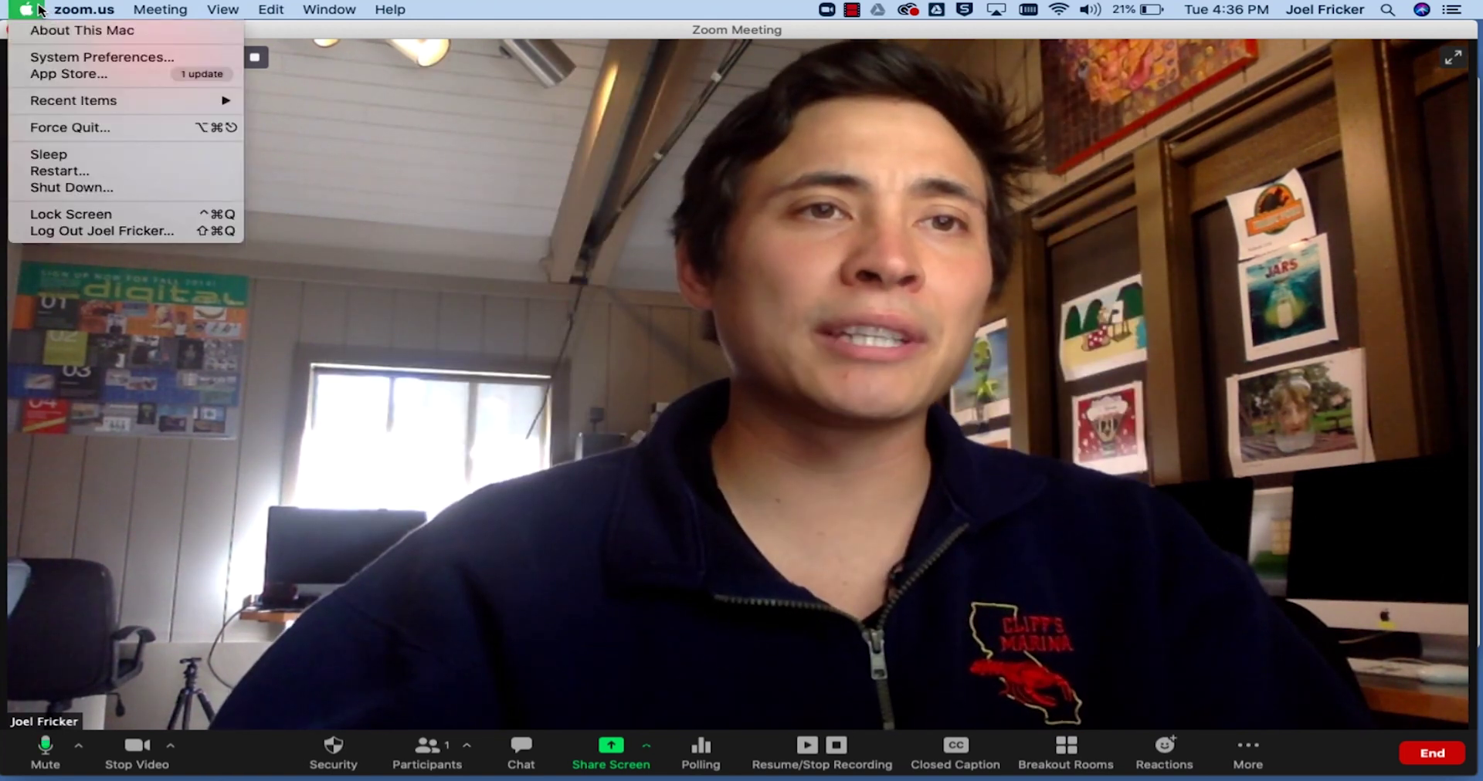
click(43, 31)
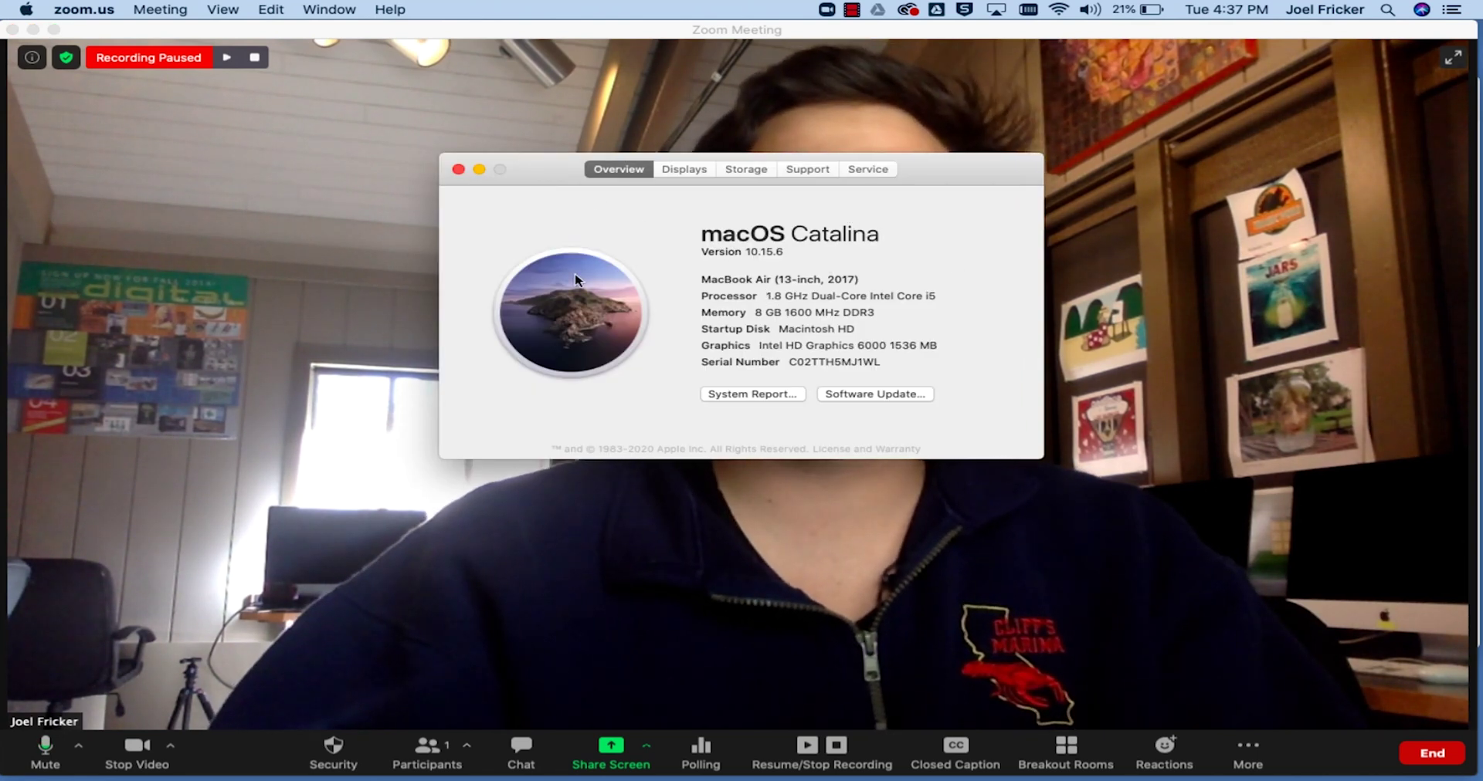
click(458, 170)
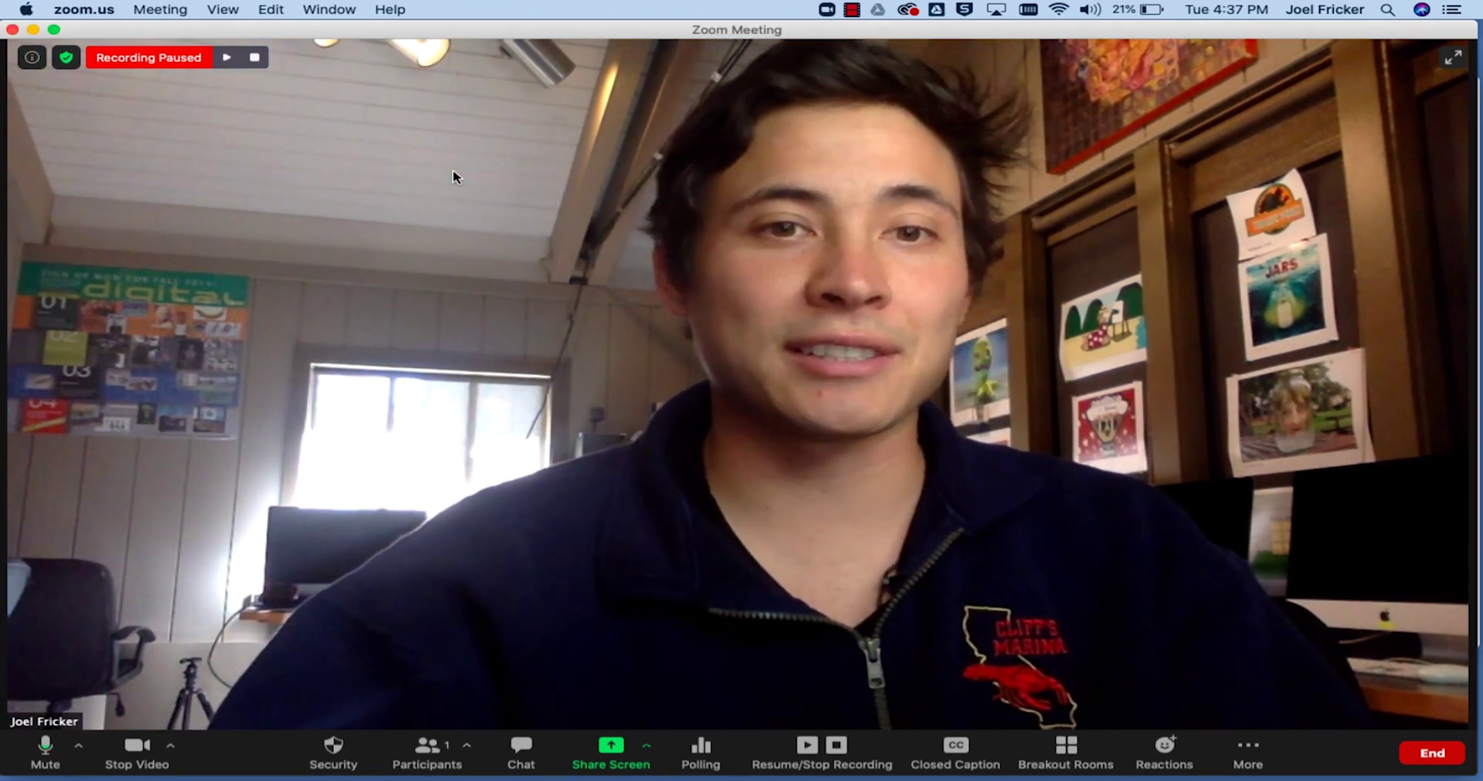
Step: Switch to Google Chrome and search the web for "camtwist" in a new tab
mouse_move(680, 779)
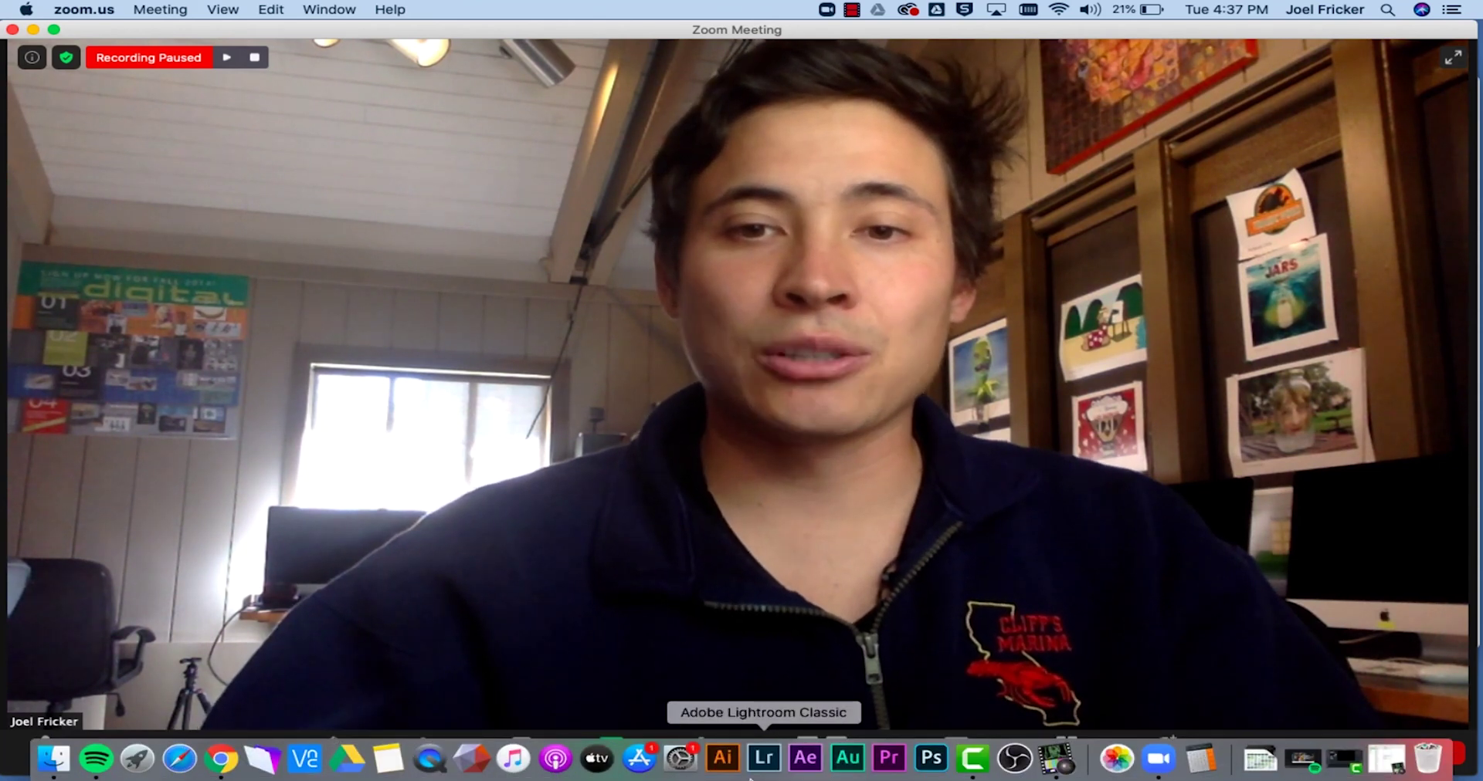
click(234, 765)
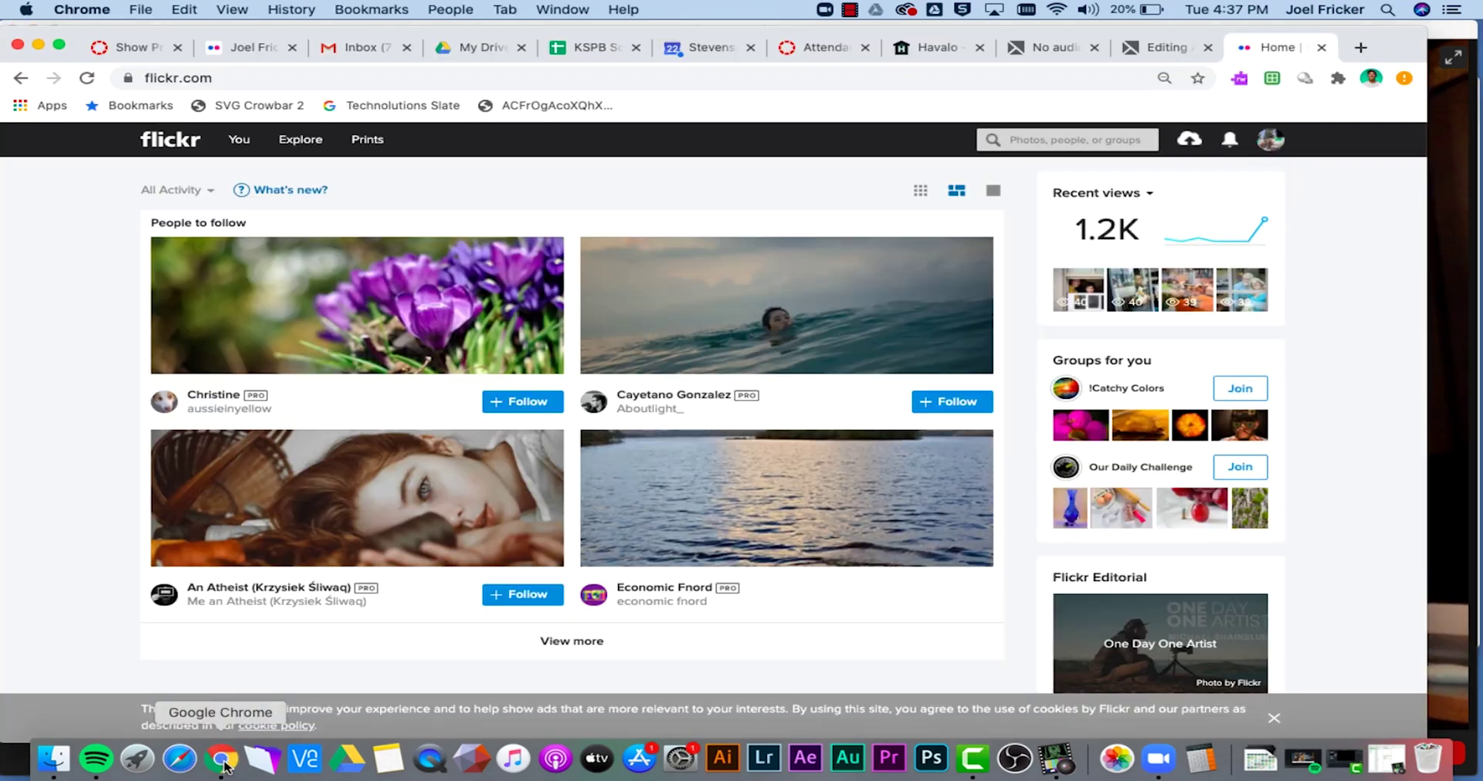
click(1360, 48)
text(camtwist)
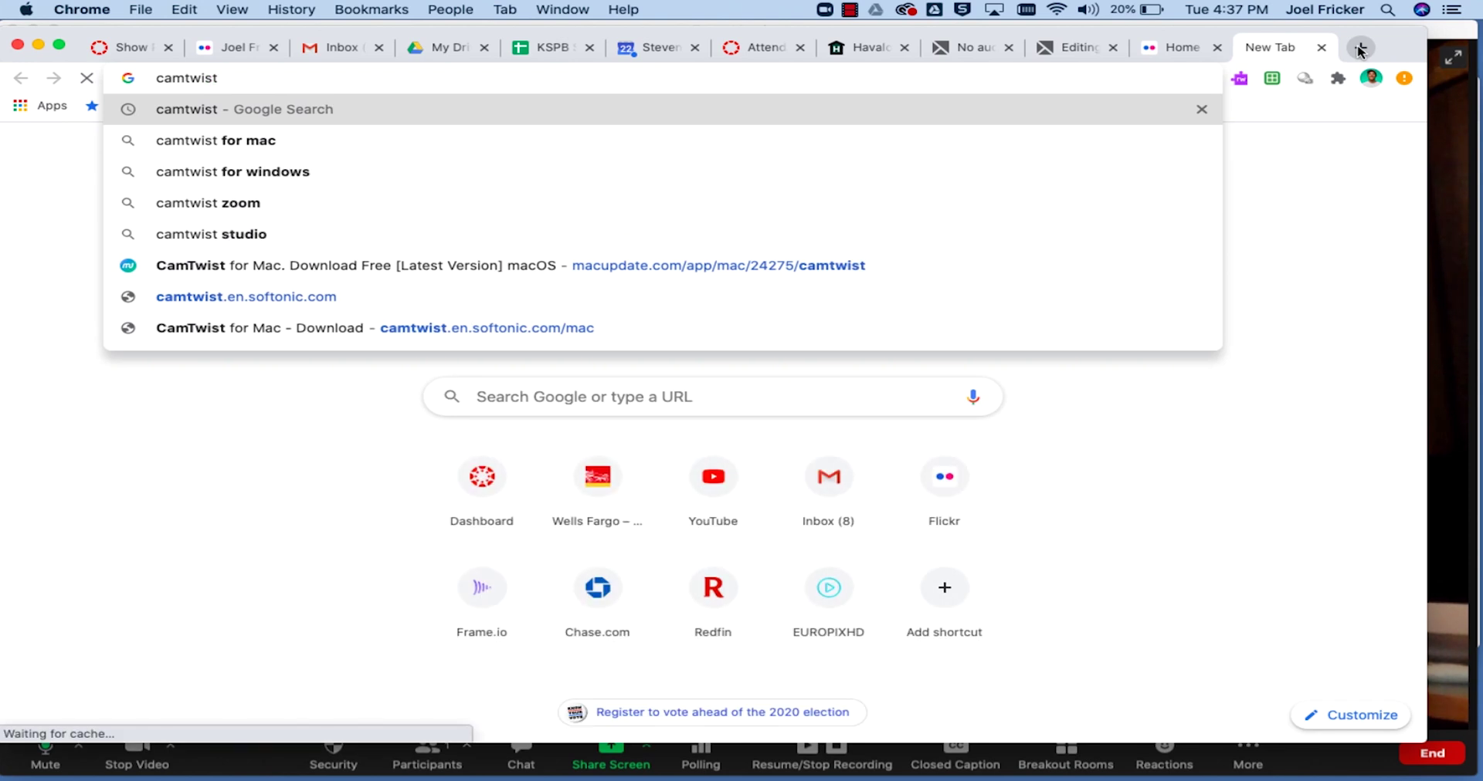
key(Return)
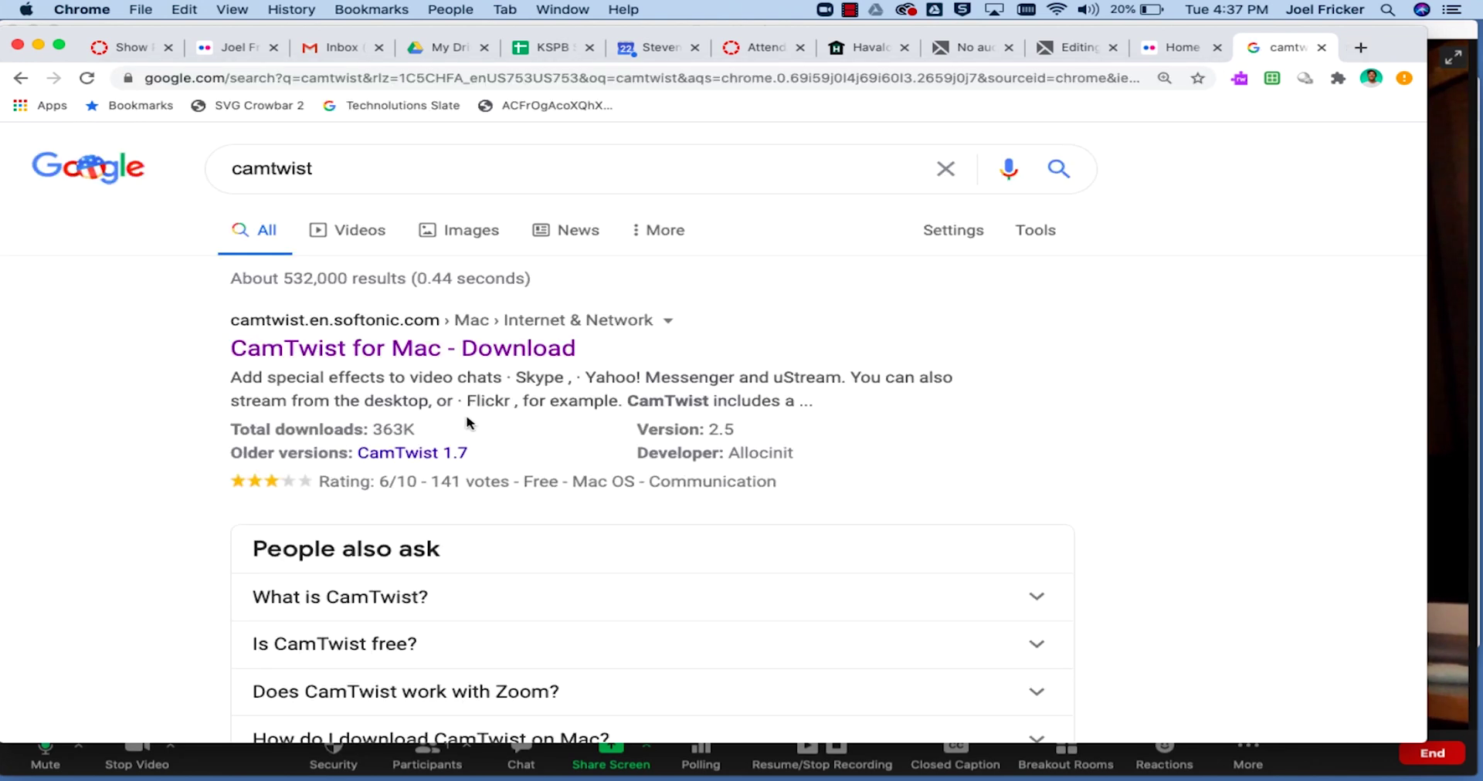
Step: View the MacUpdate download page for CamTwist from the search results, close its tab and minimize Chrome
scroll(466, 423, down, 2)
scroll(312, 399, down, 4)
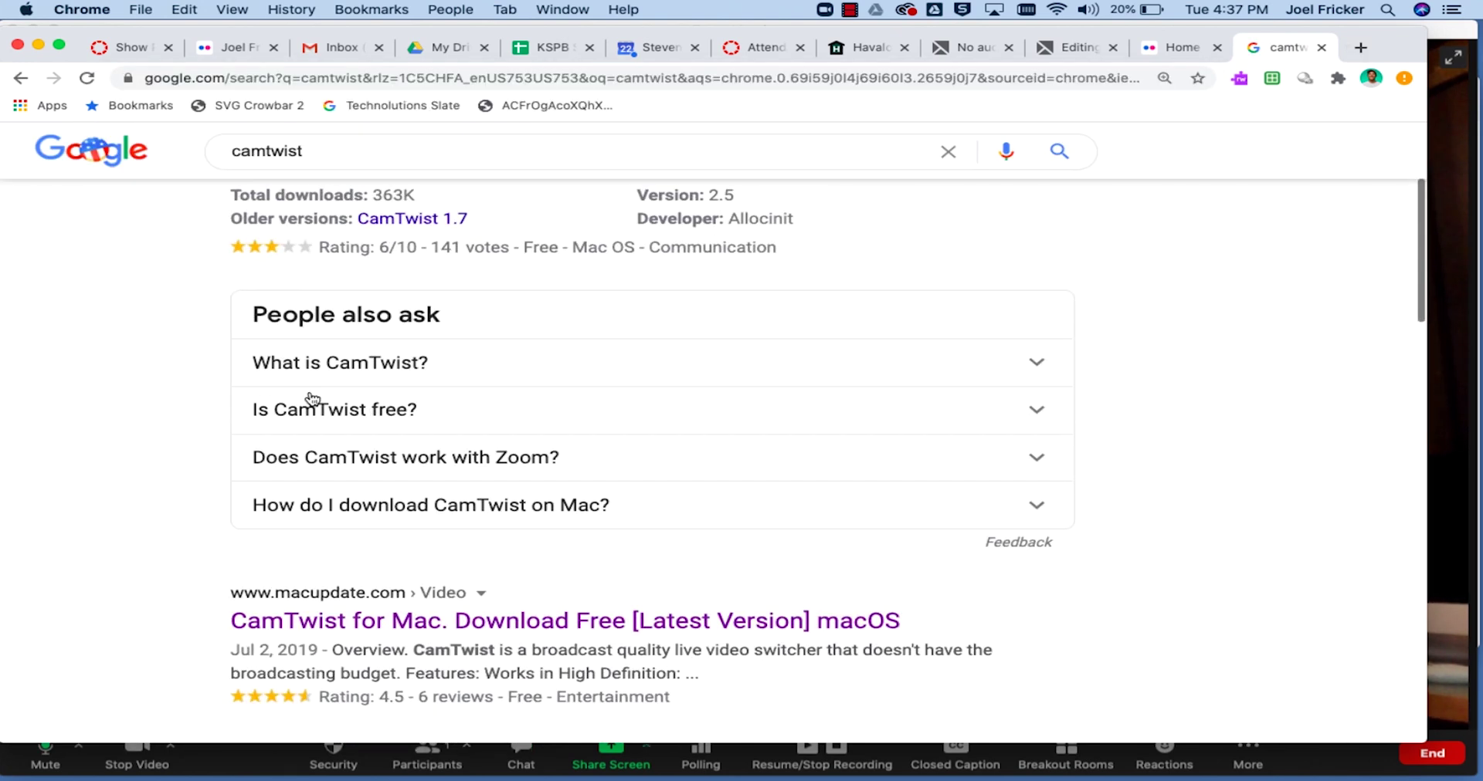
scroll(312, 399, down, 3)
click(452, 515)
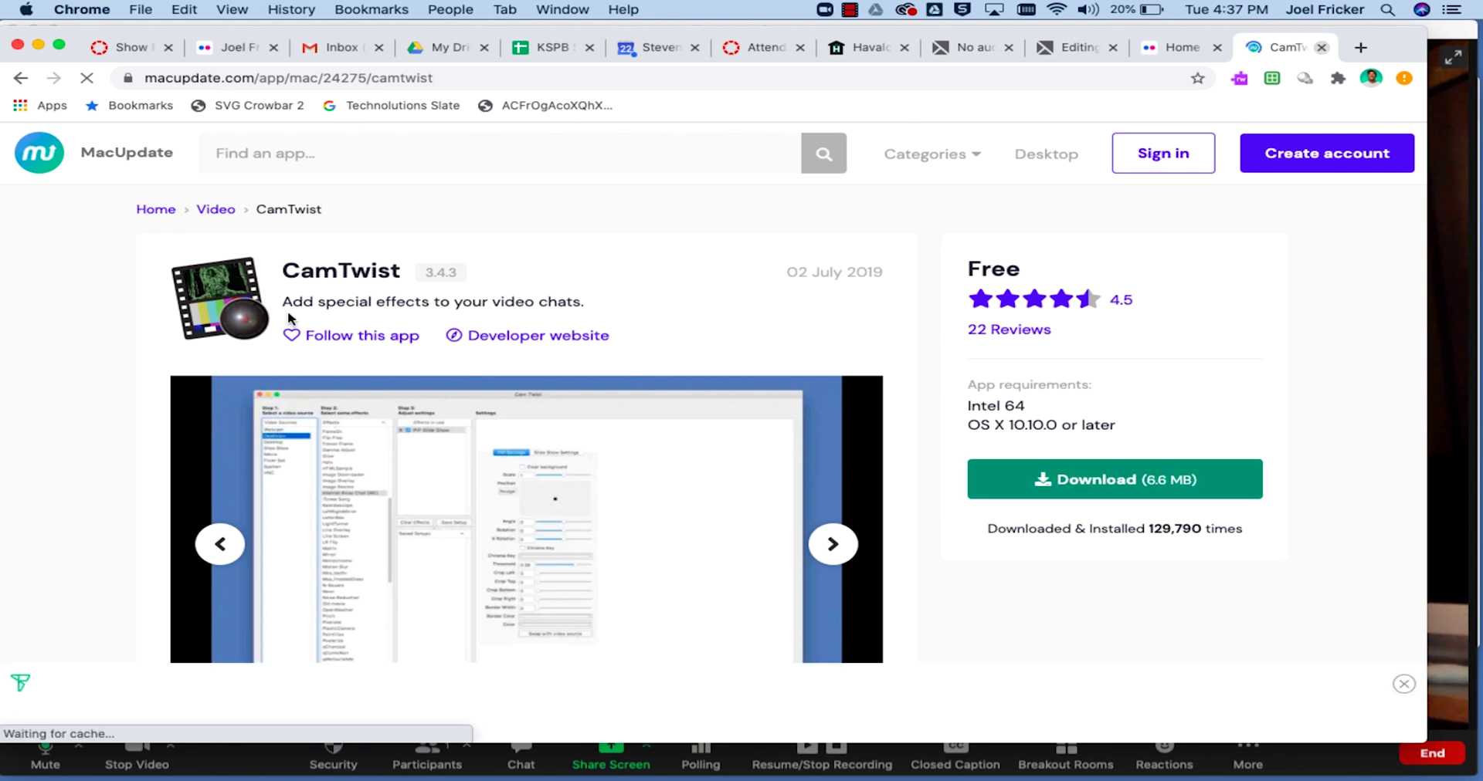
click(1322, 48)
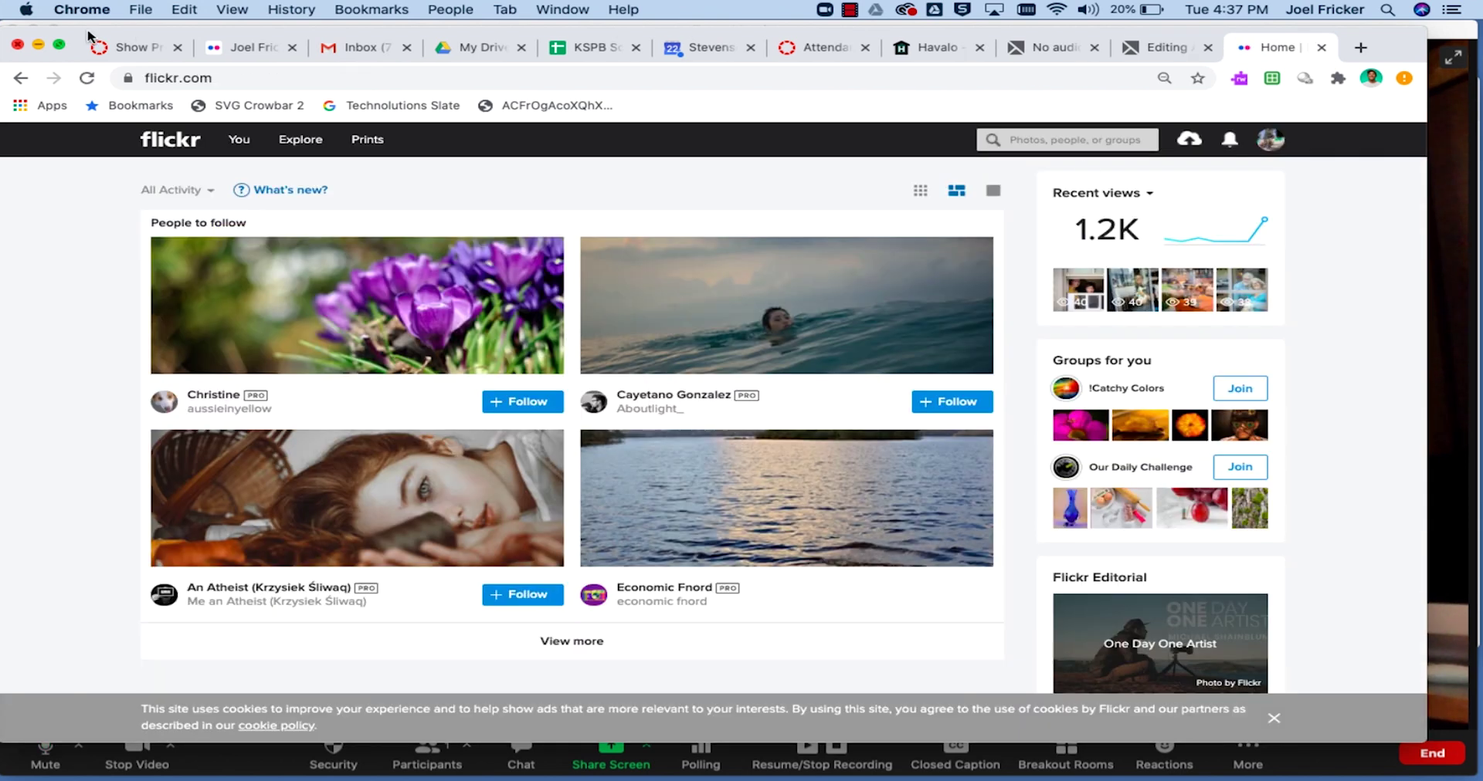
click(37, 47)
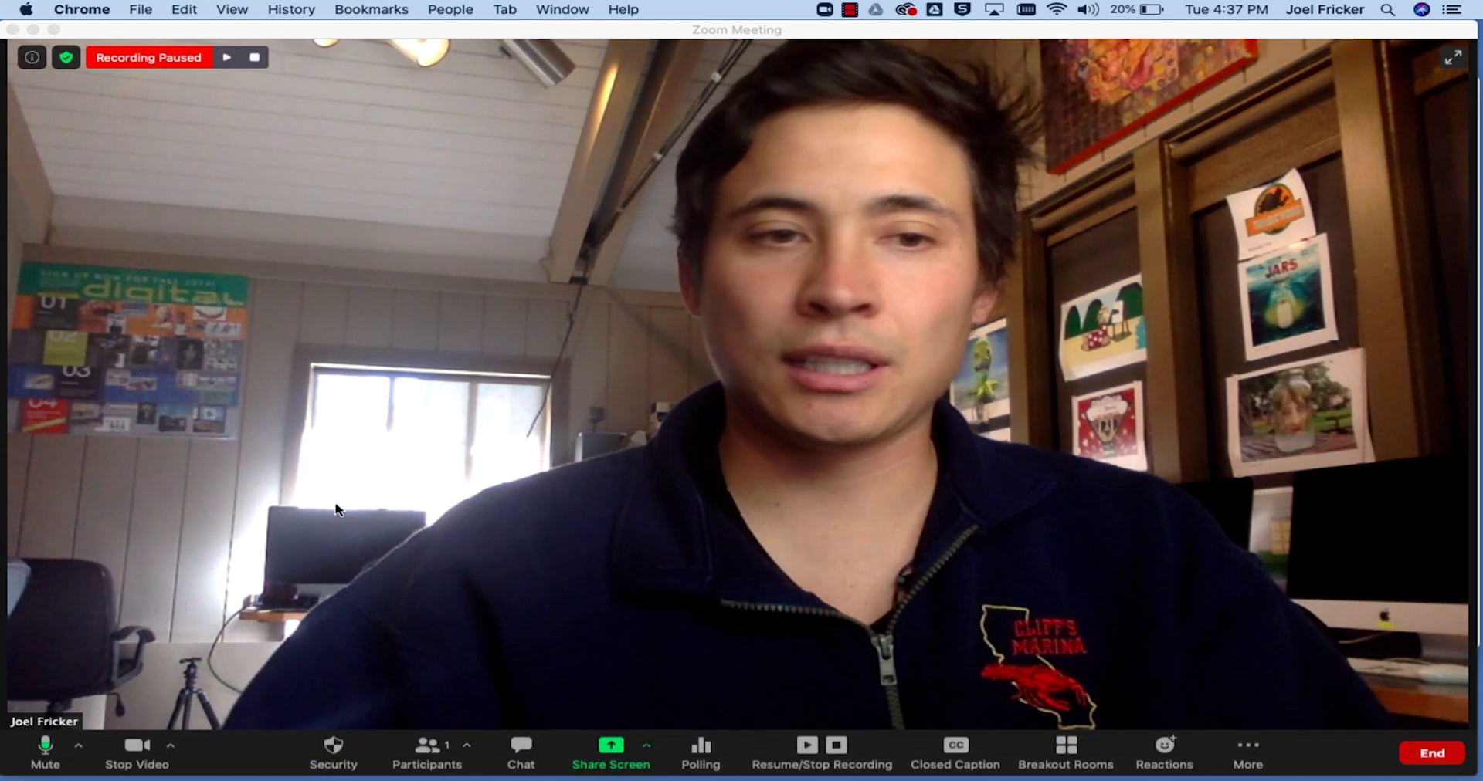
Step: Show the meeting's available cameras, switch to CamTwist and arrange its window so all its columns and controls fit on screen
click(172, 747)
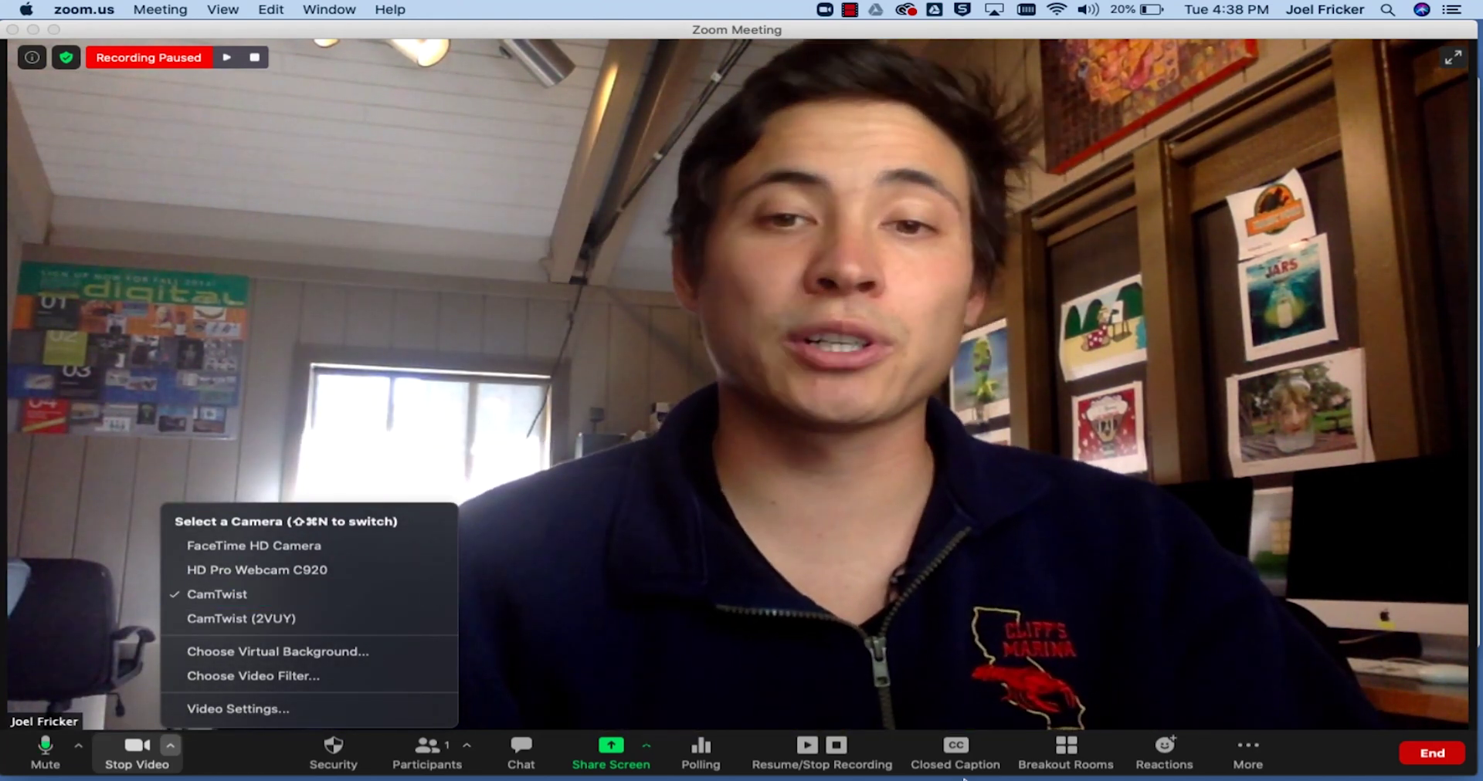
click(1030, 760)
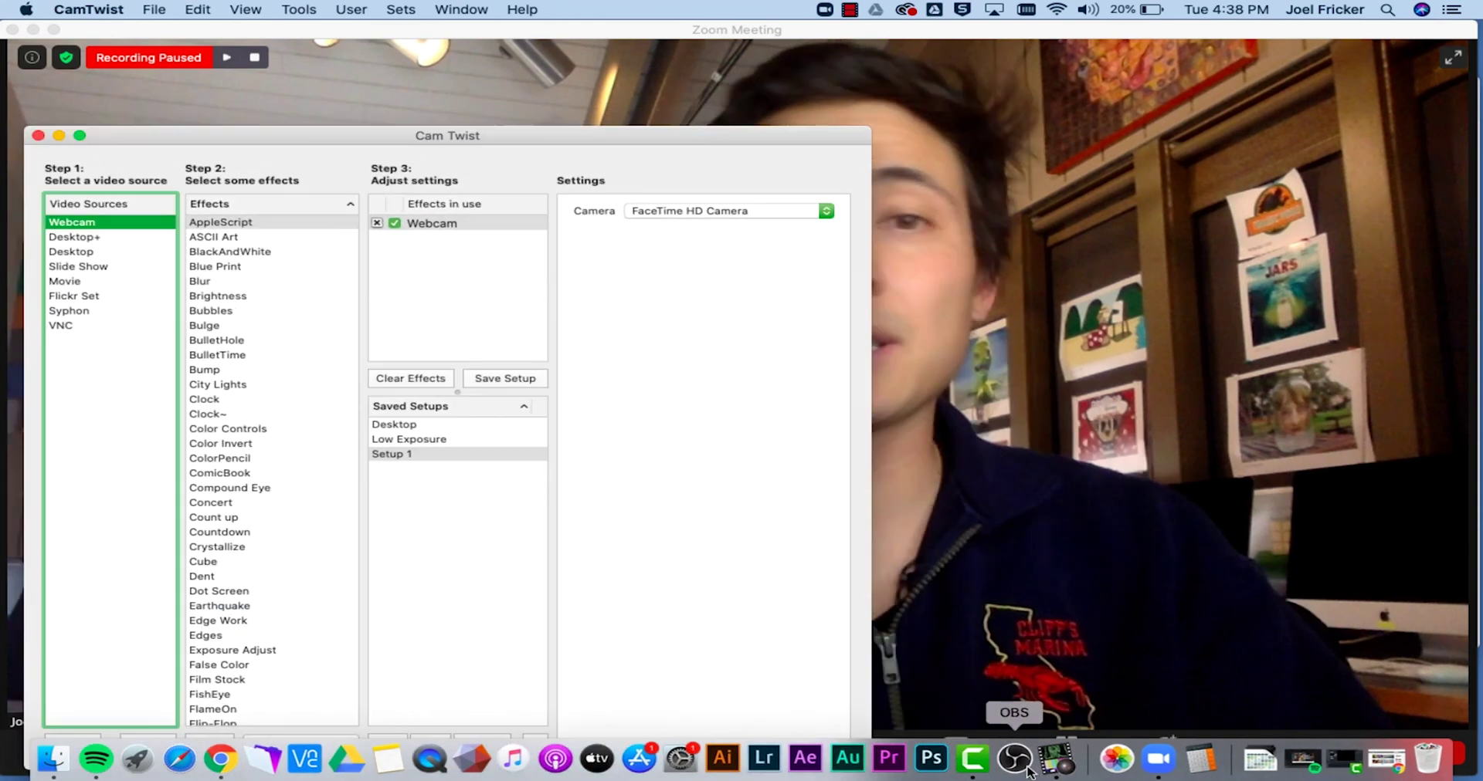
mouse_move(728, 137)
mouse_down()
mouse_move(900, 62)
mouse_move(755, 101)
mouse_move(755, 123)
mouse_move(705, 117)
mouse_move(739, 120)
mouse_move(722, 116)
mouse_up()
drag(855, 117, 907, 140)
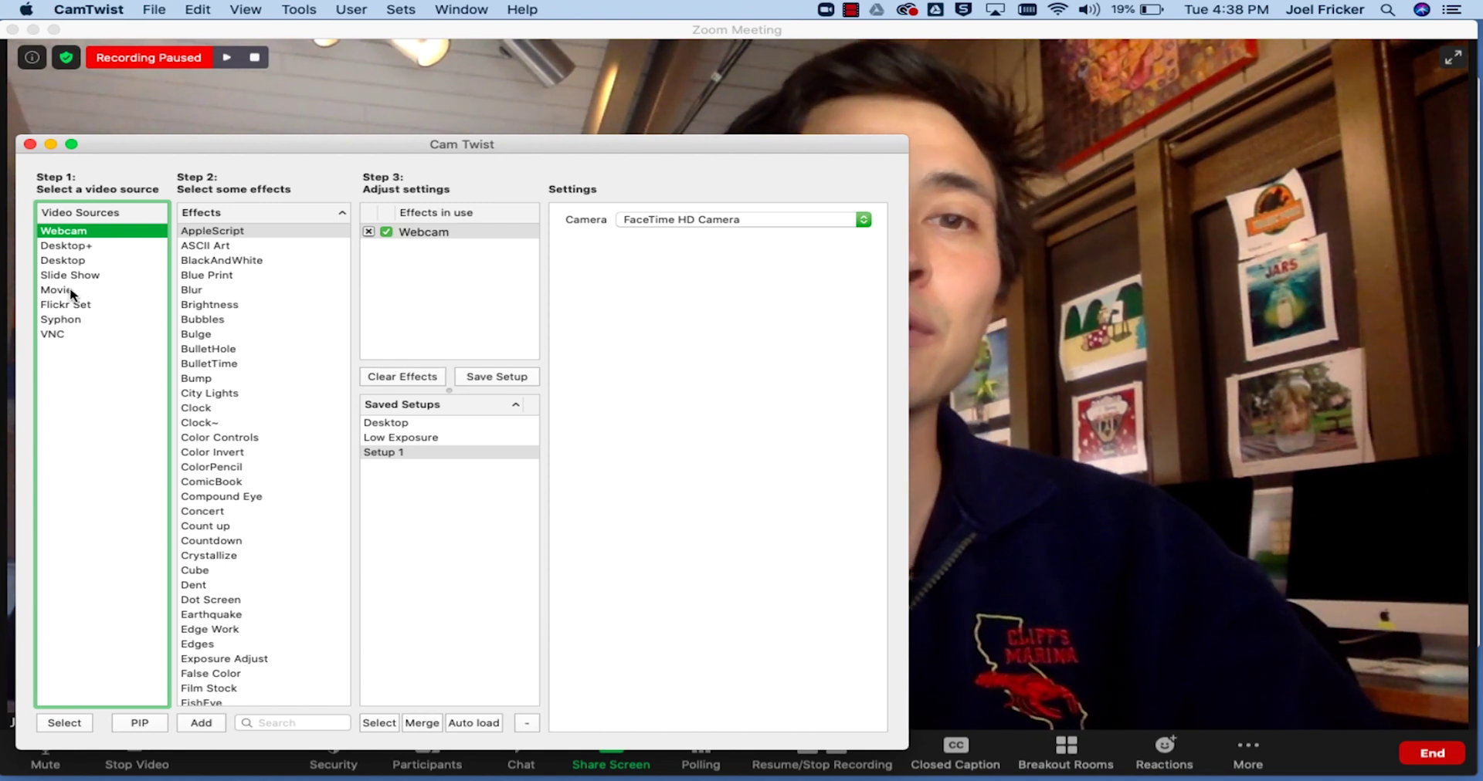
Step: Apply the BlackAndWhite and Blur effects to the webcam source, and remove Blur again
double_click(258, 262)
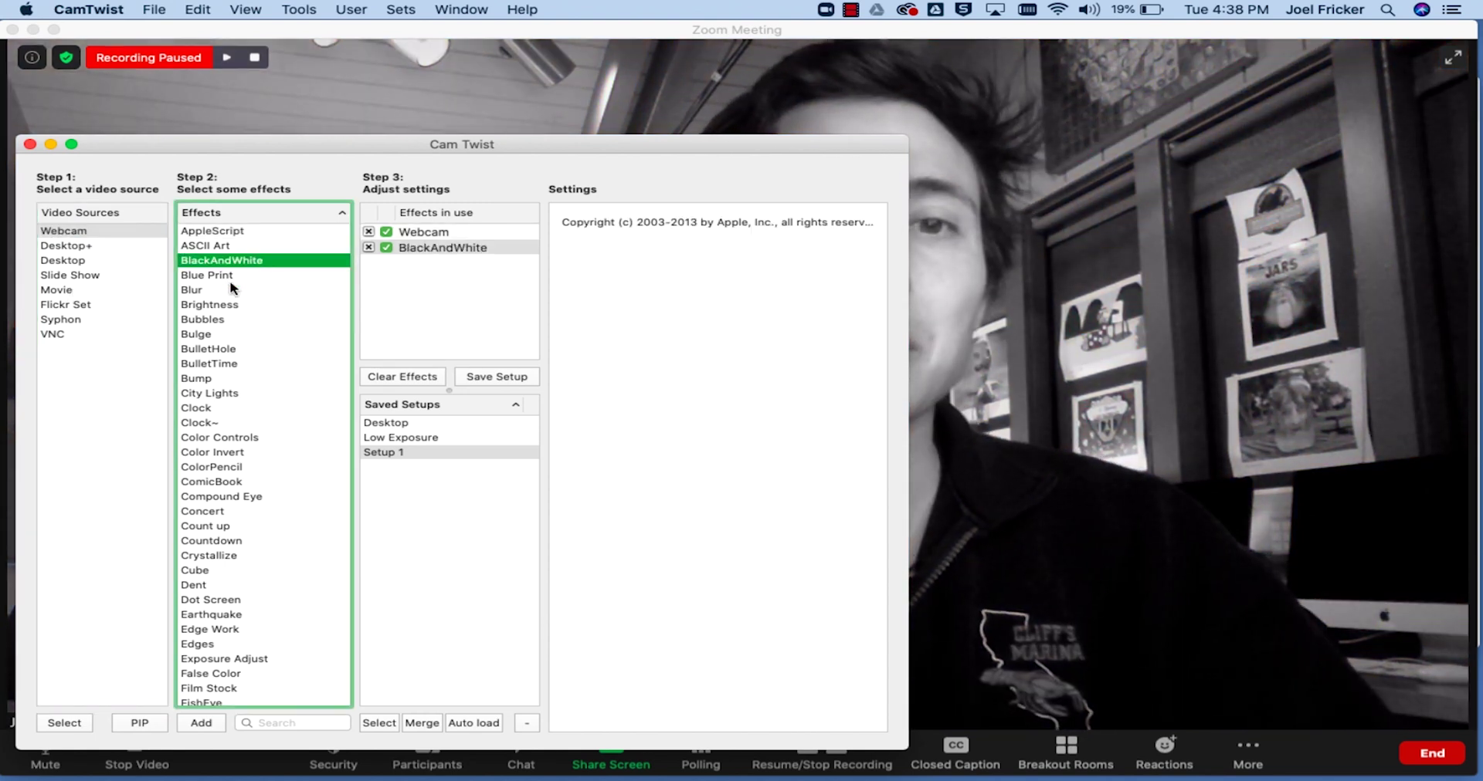
double_click(220, 290)
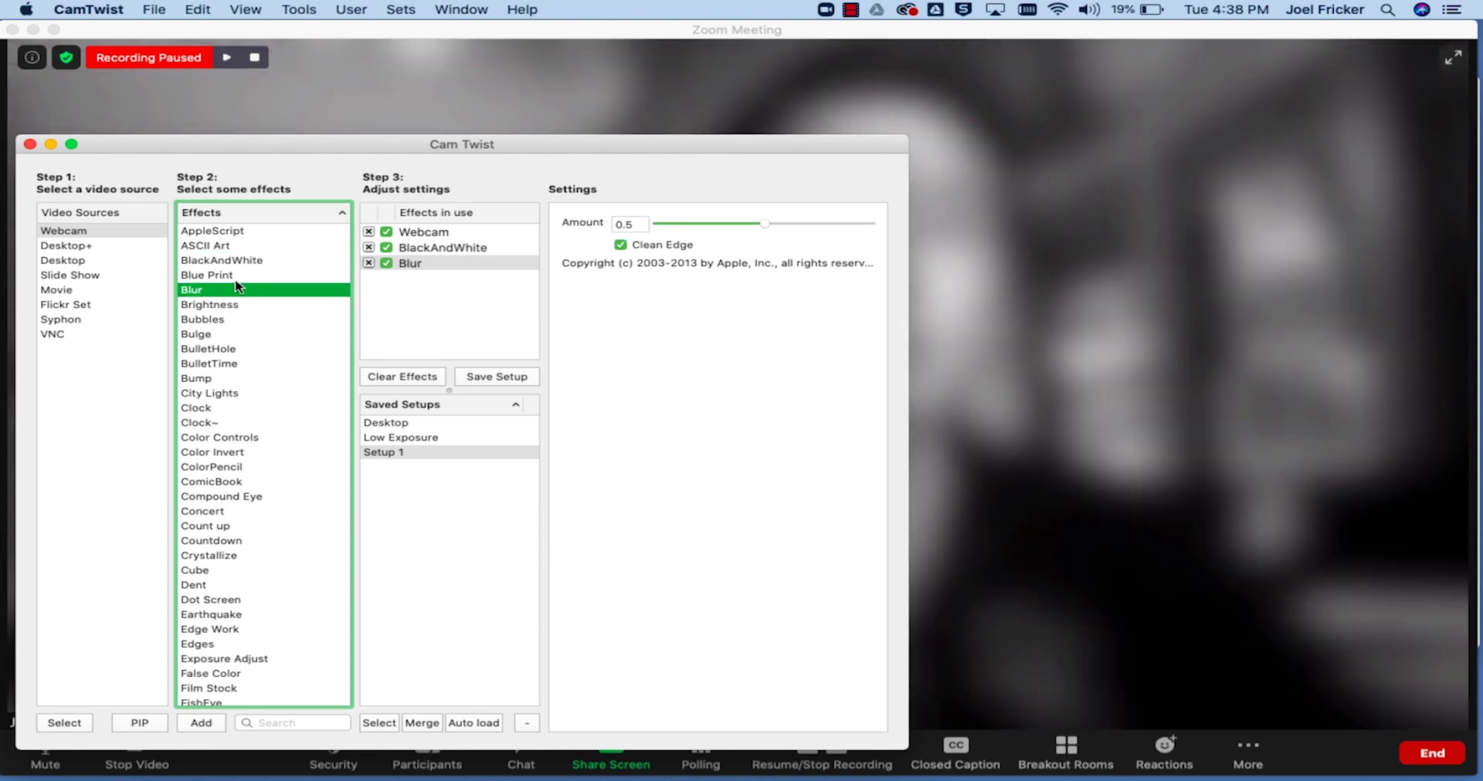
click(370, 264)
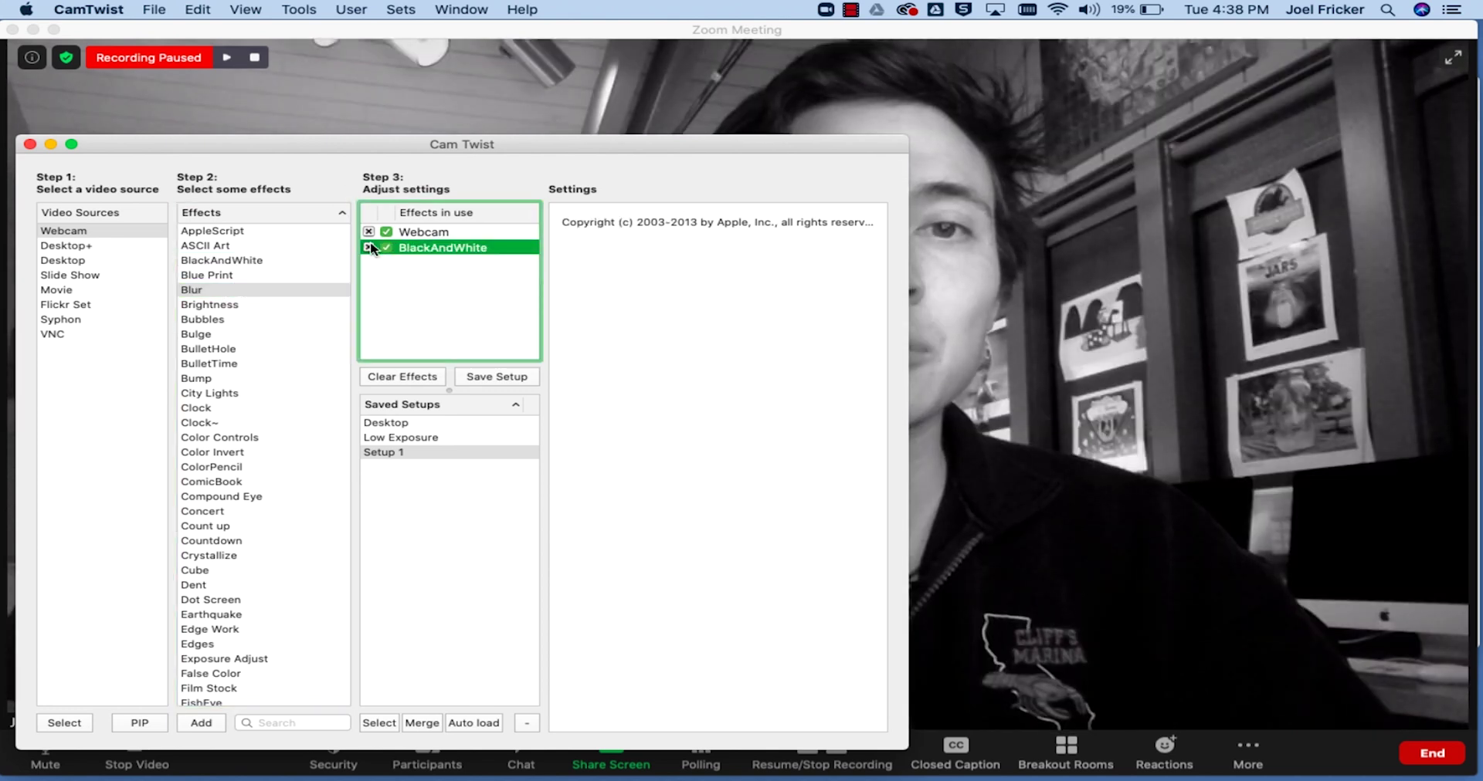
Step: Toggle the BlackAndWhite effect off and on in the effects in use, leaving it disabled
click(390, 249)
click(390, 248)
click(390, 248)
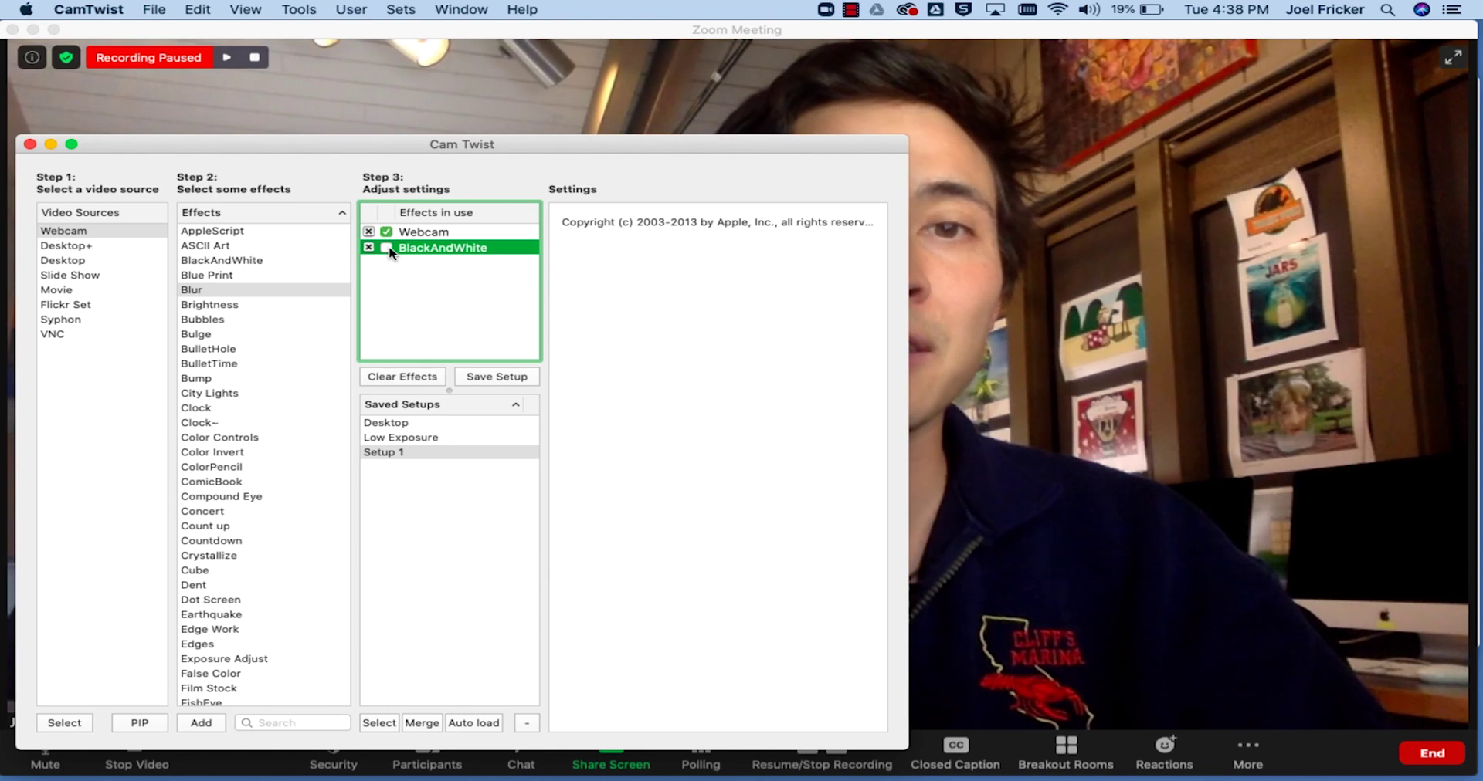
Step: Add the Brightness effect to the webcam and move the CamTwist window aside to uncover the face in the video
click(222, 305)
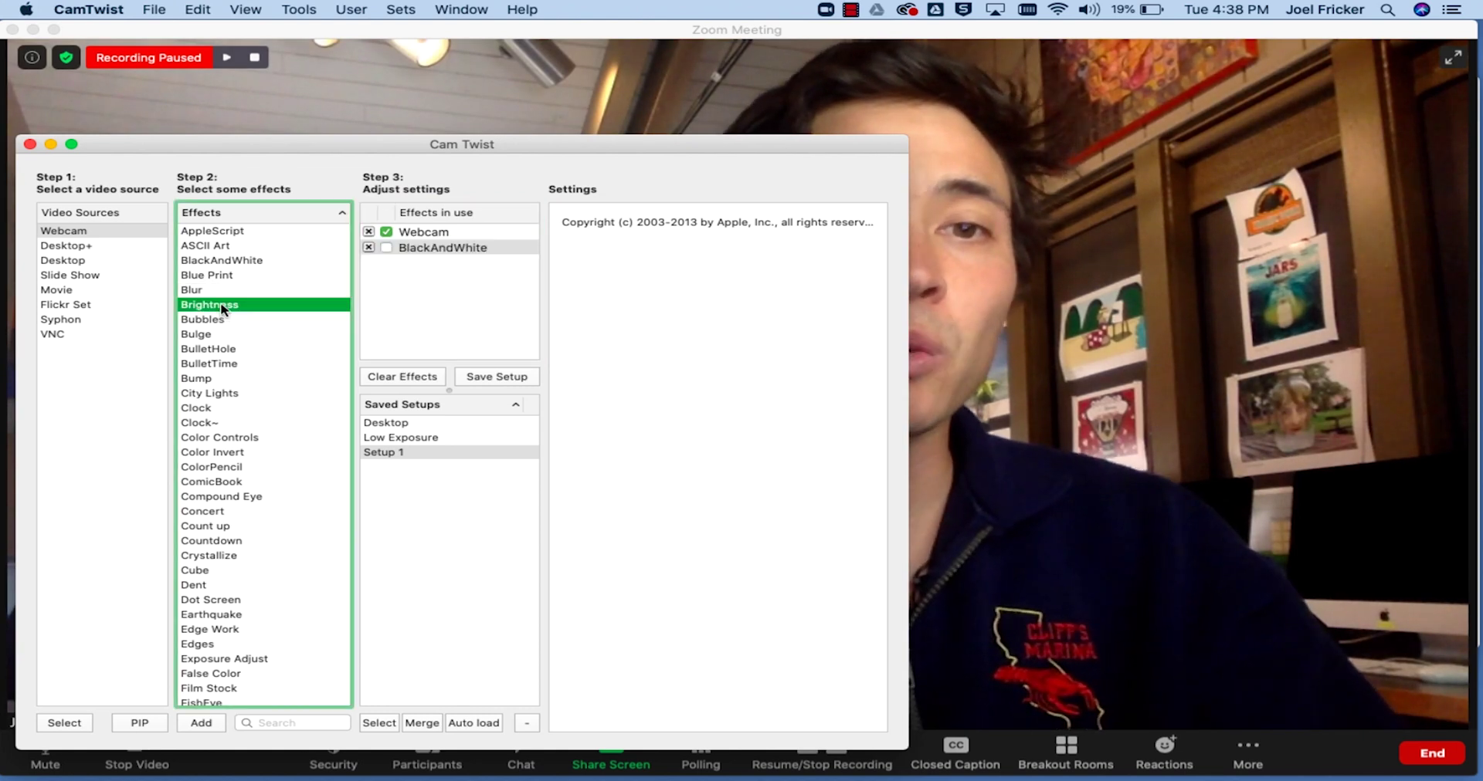
double_click(221, 306)
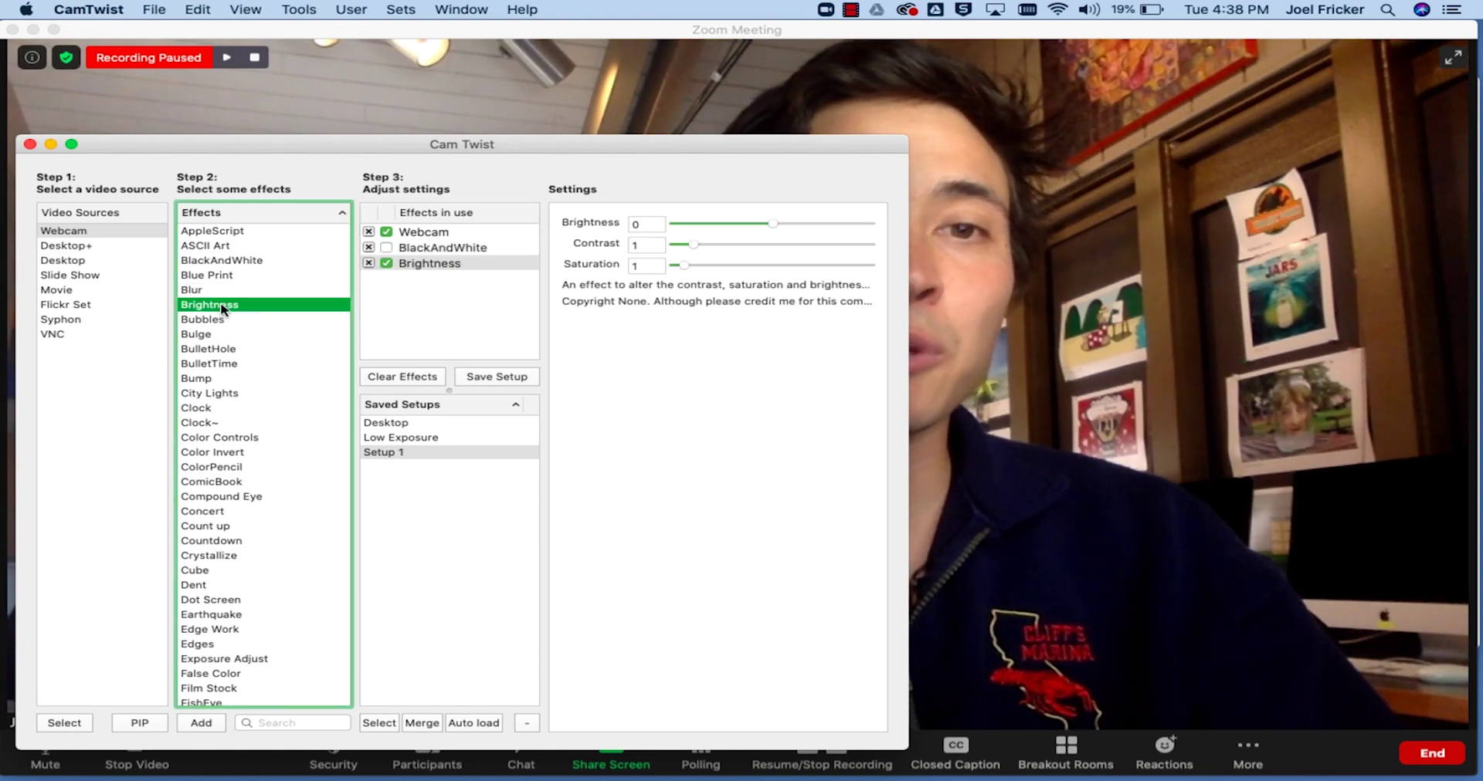
drag(834, 149, 650, 64)
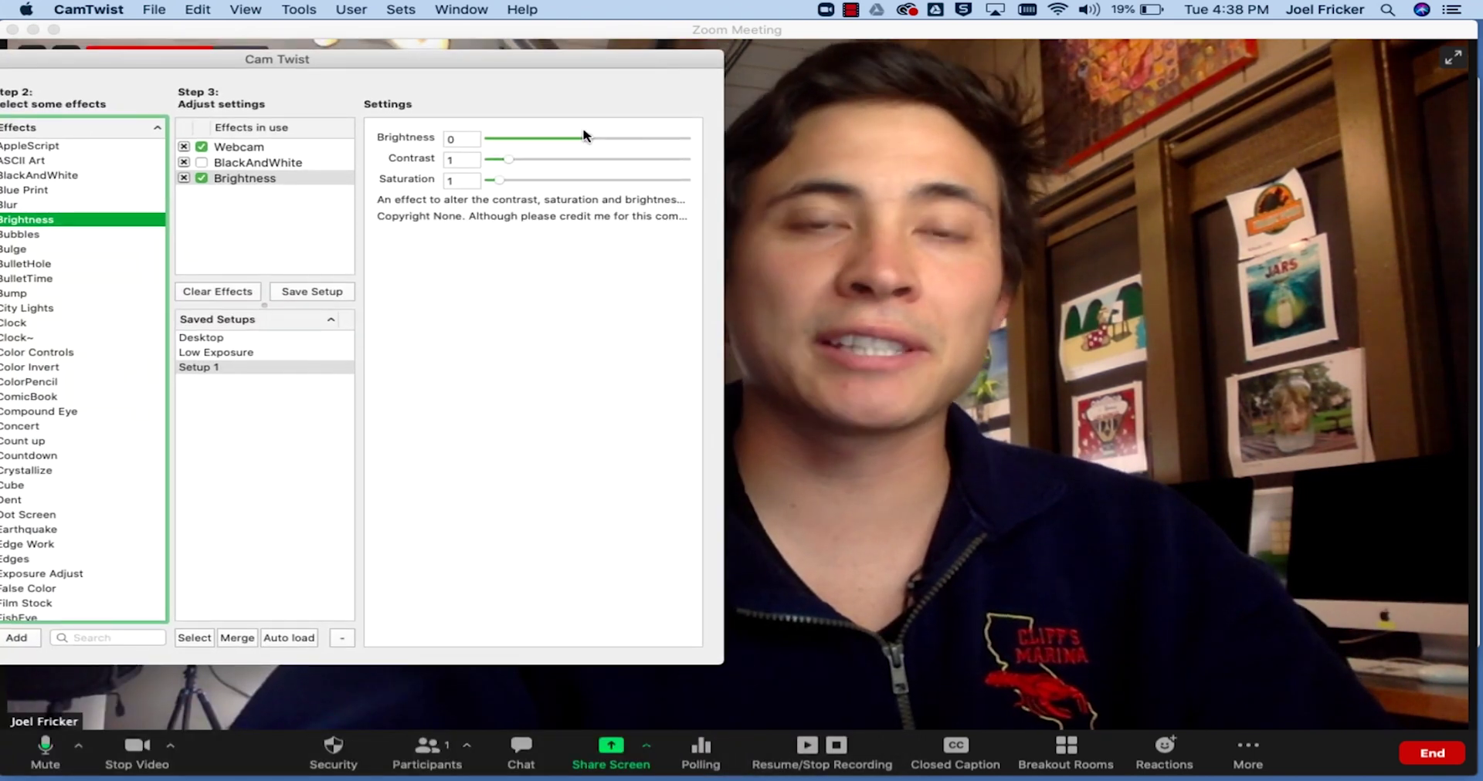
Step: Set the Brightness effect's brightness to 0.02 and contrast to 1.087, and move the CamTwist window to uncover its effects list
drag(585, 144, 516, 161)
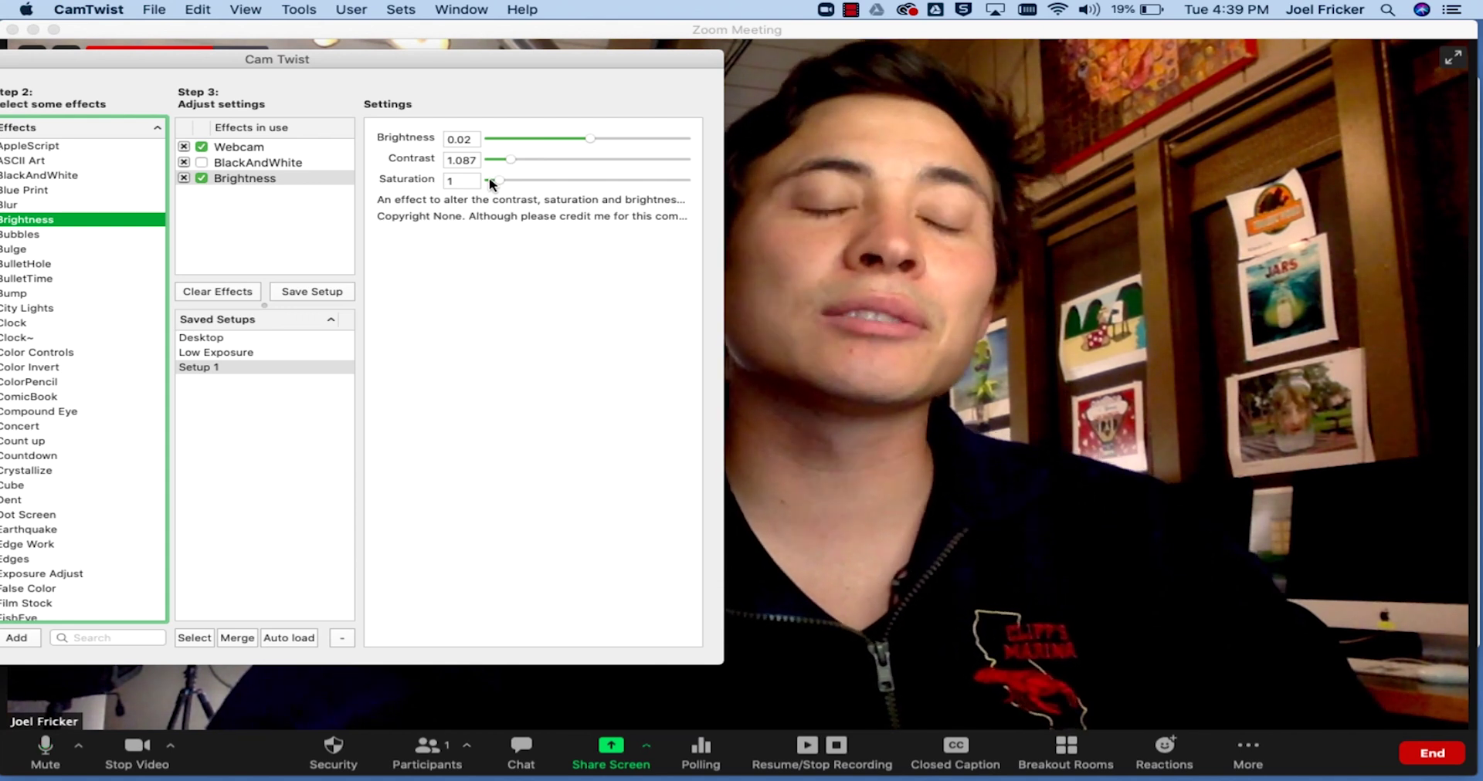
drag(393, 57, 459, 65)
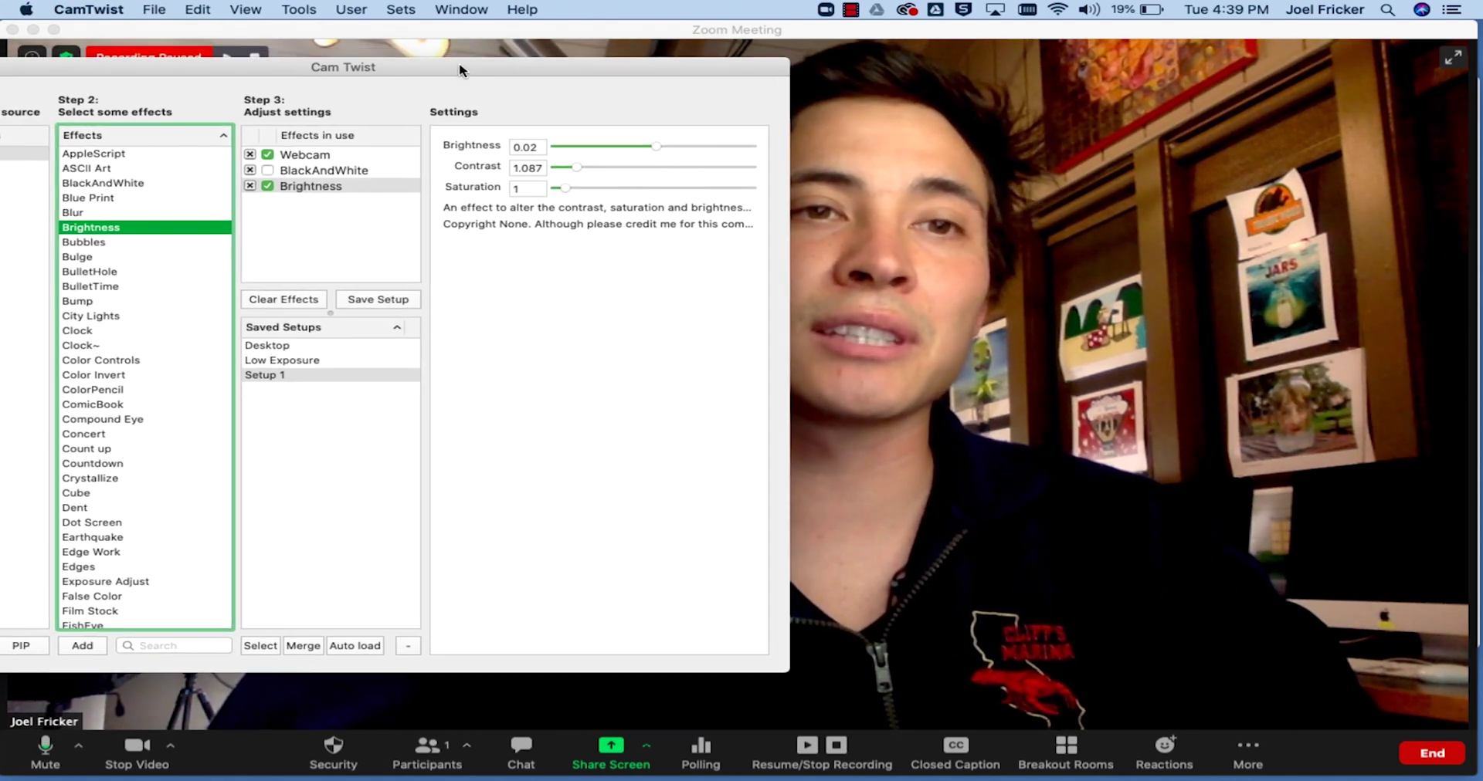
Step: Try the Bubbles and City Lights effects on the webcam video and remove both from the effects in use
double_click(114, 244)
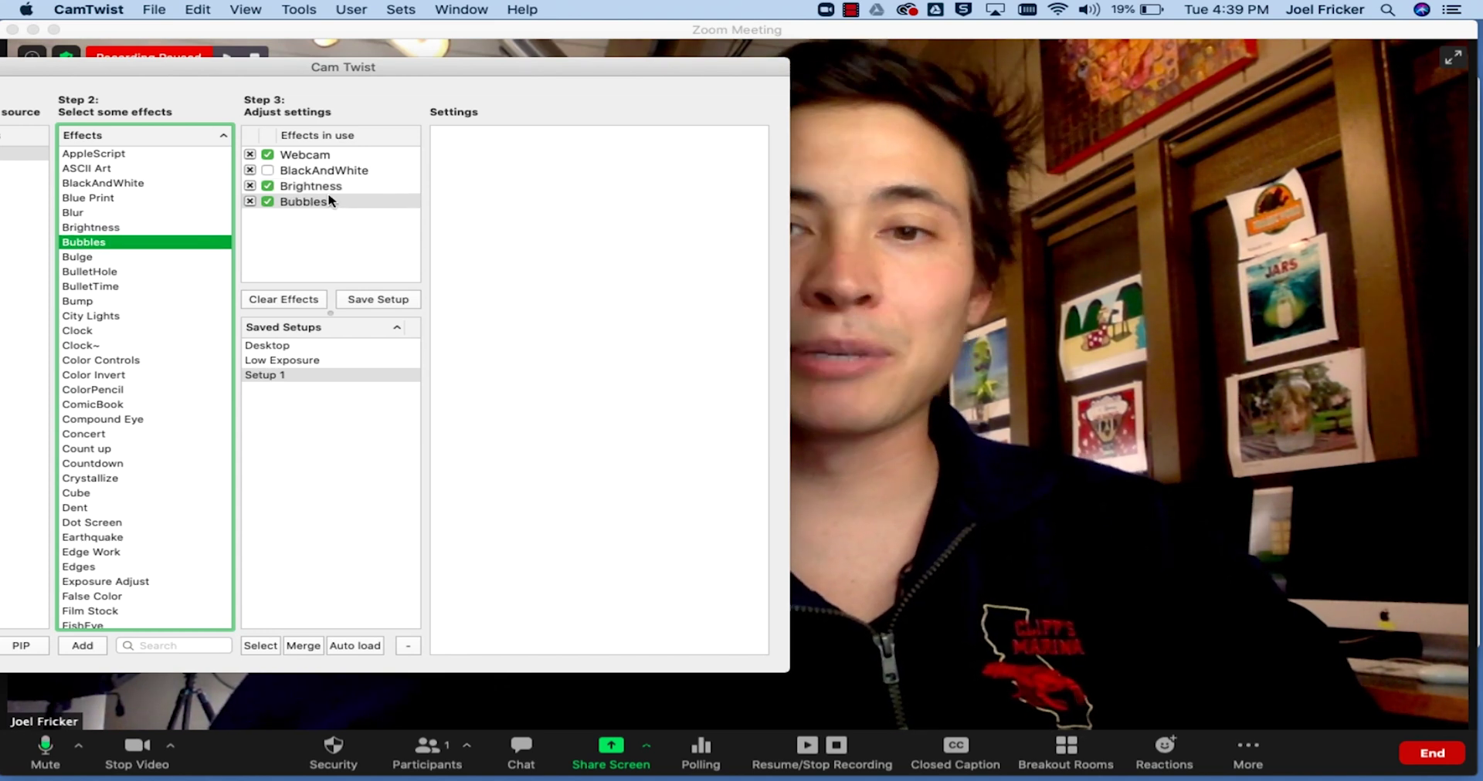
double_click(108, 317)
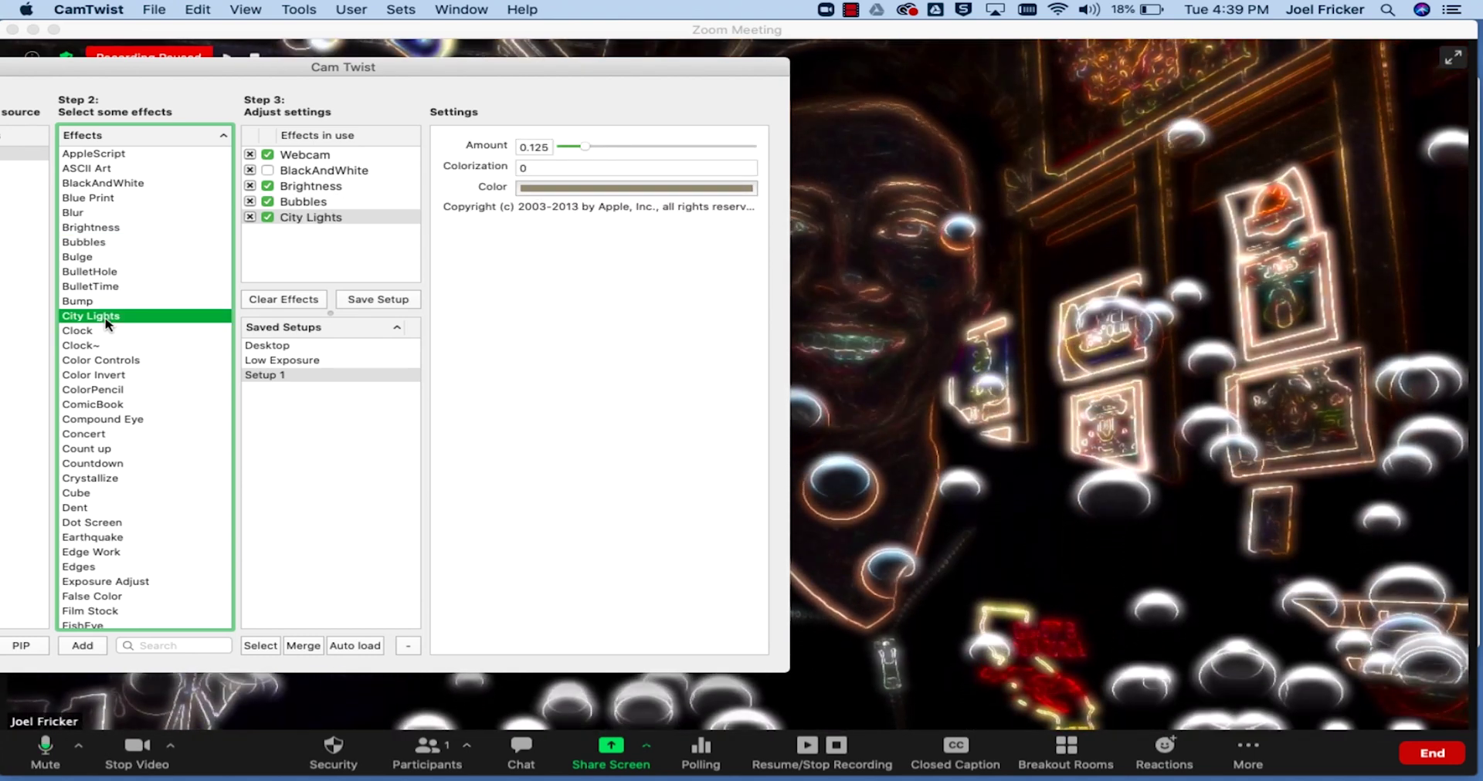
click(249, 217)
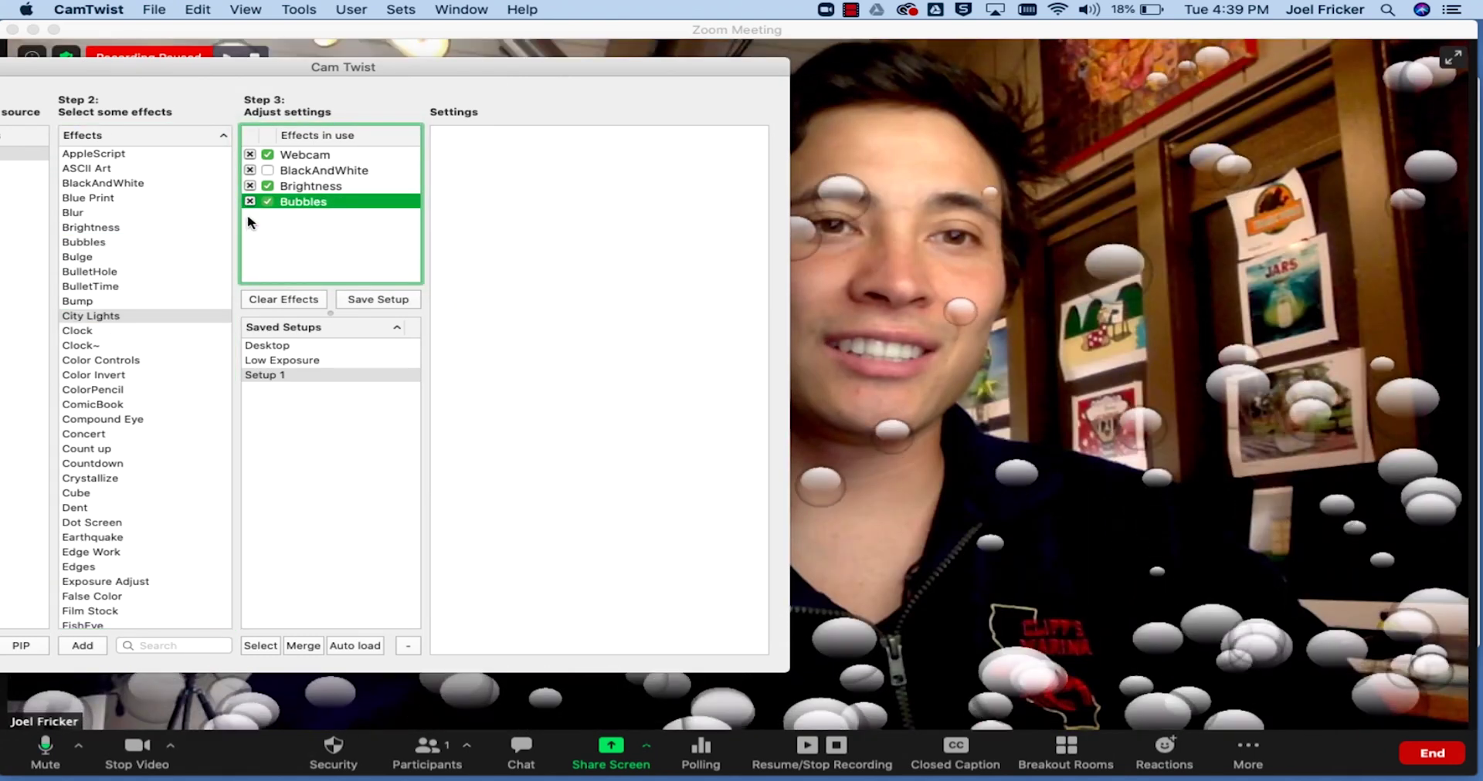
click(249, 201)
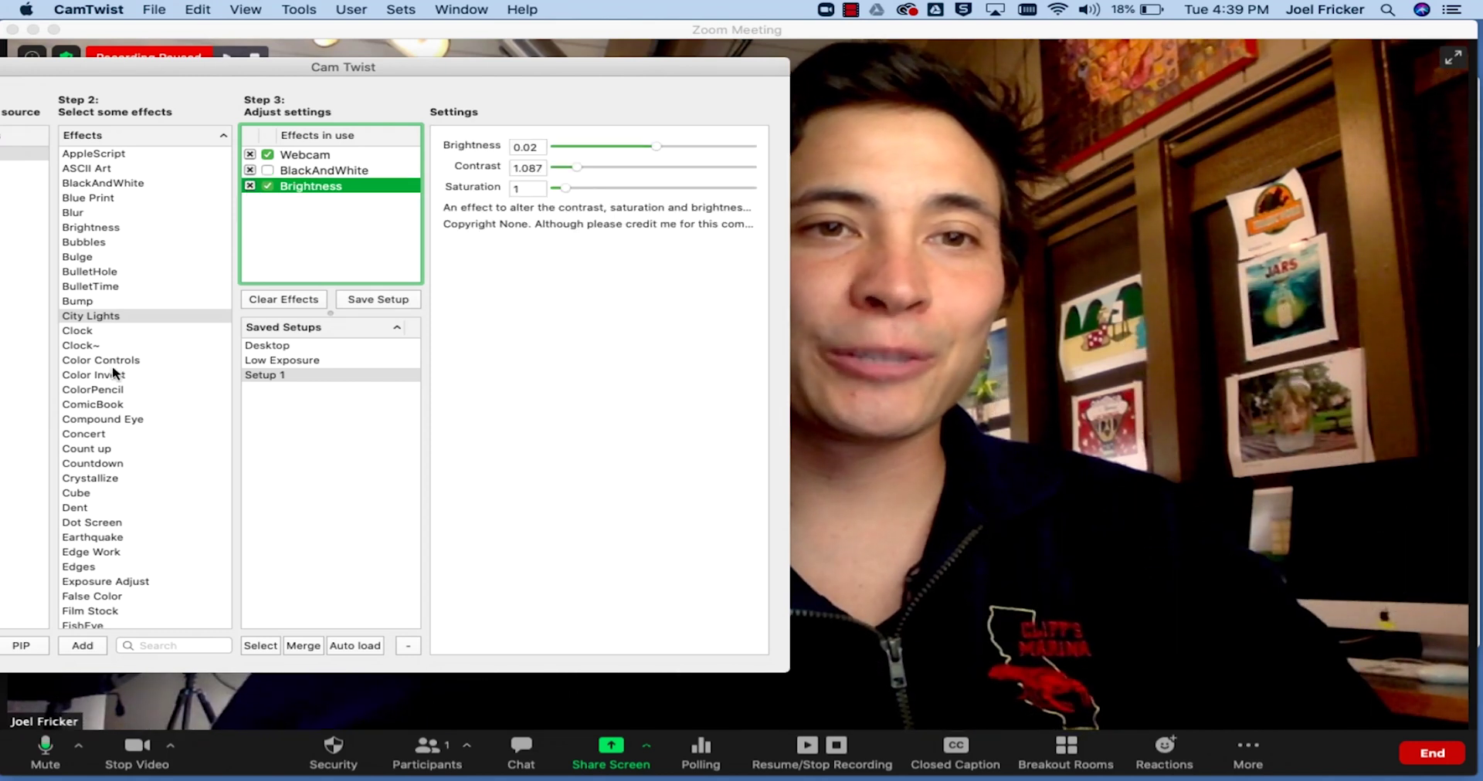
Step: Add the Clock effect to the webcam video and disable its date display
scroll(113, 374, down, 3)
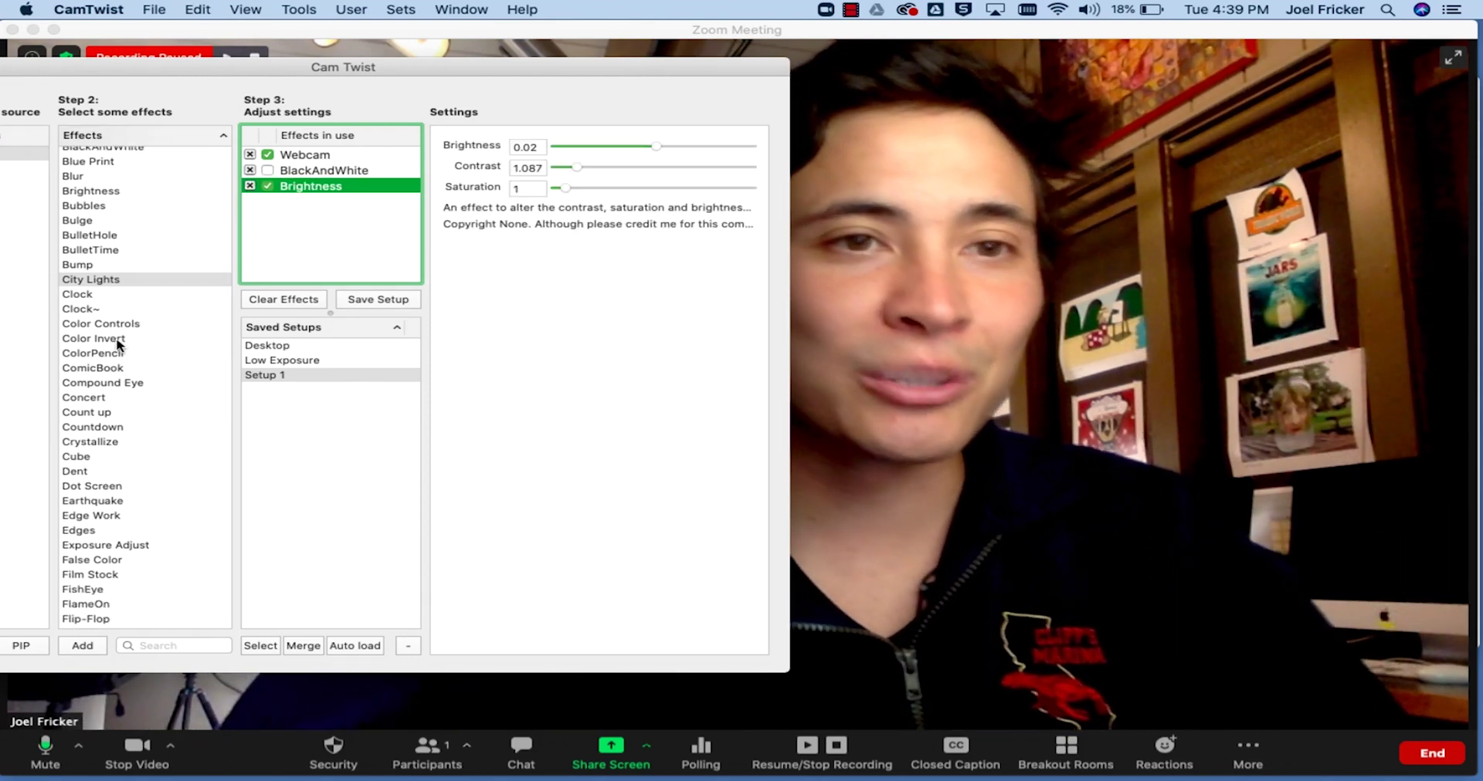
click(112, 301)
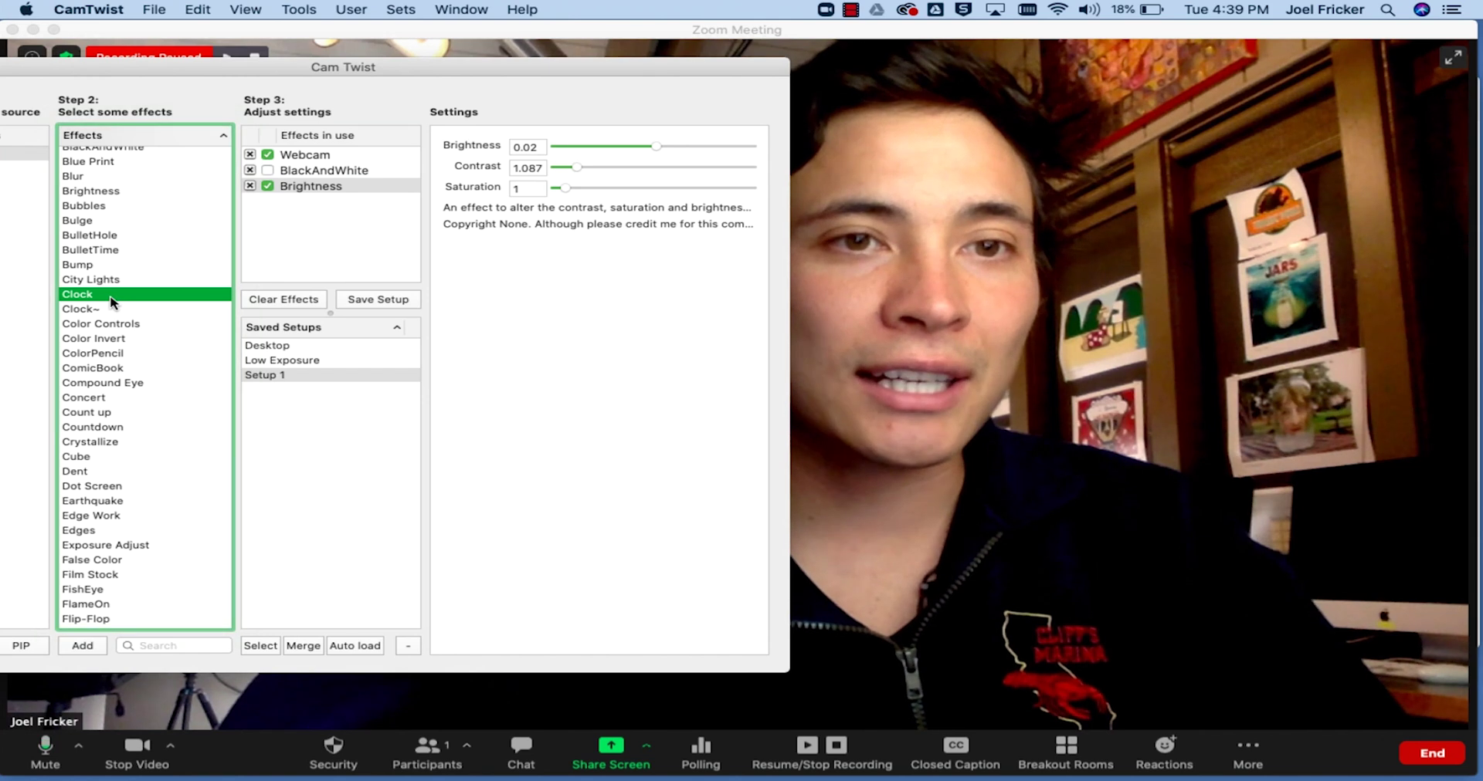
double_click(113, 301)
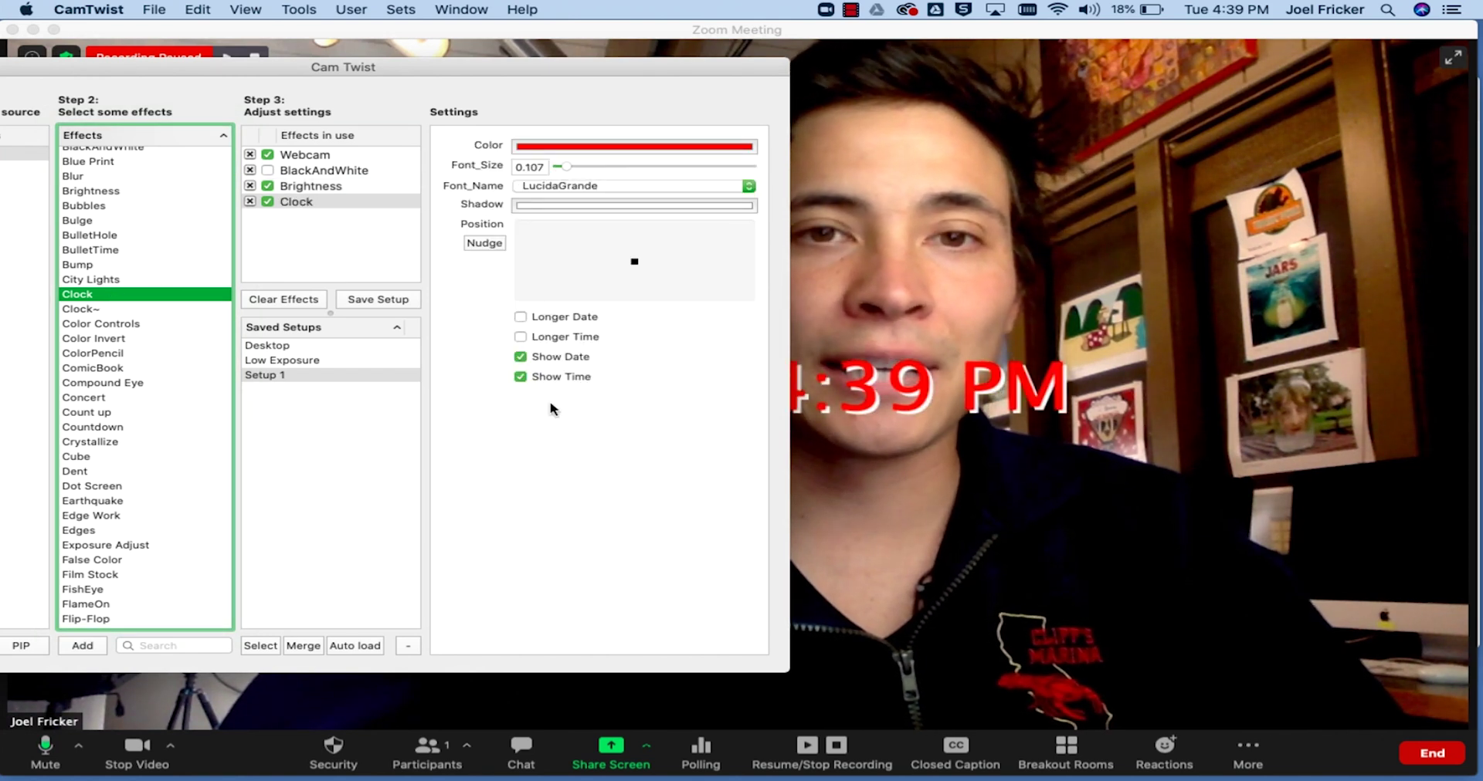
click(520, 357)
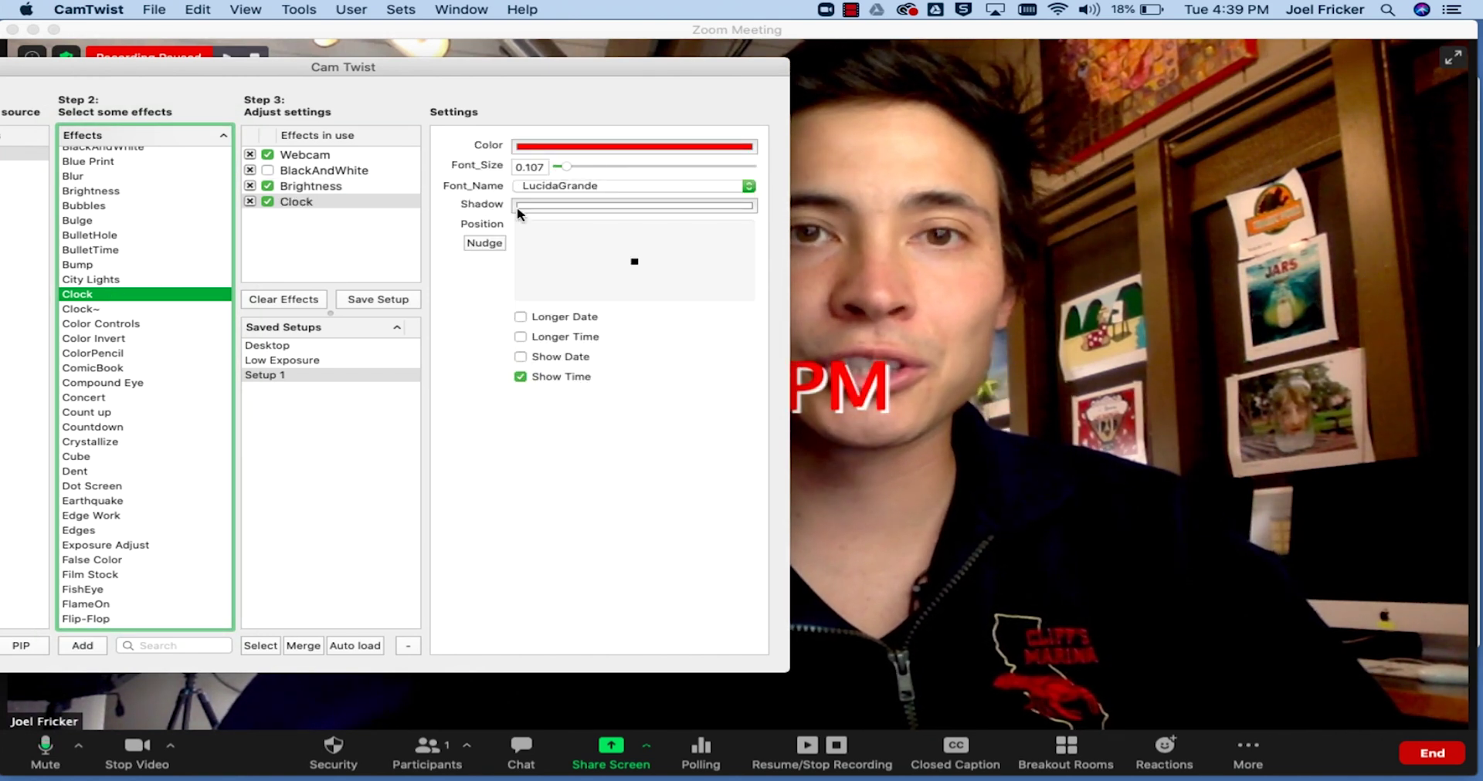
Step: Change the clock text's color to dark green and close the color picker
click(551, 146)
click(77, 546)
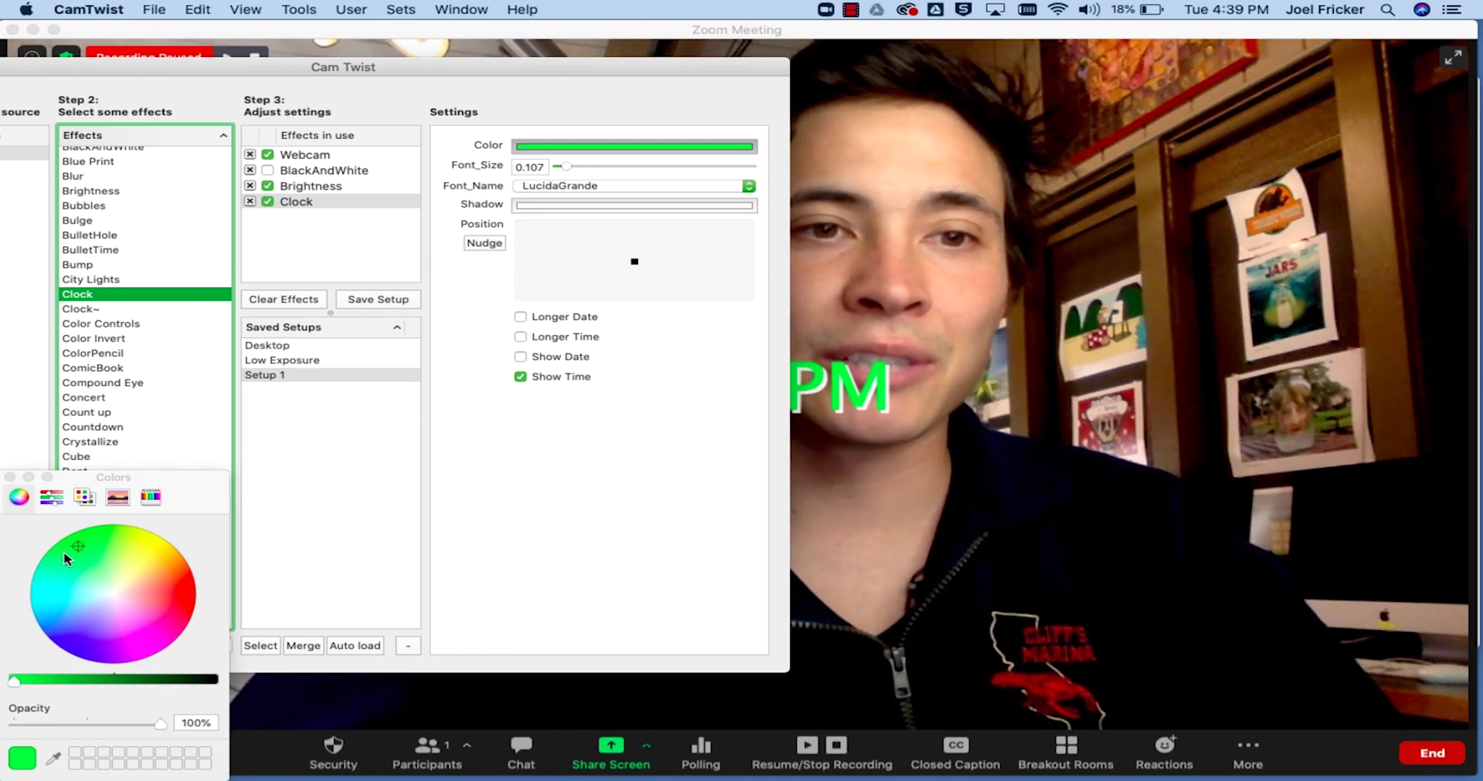
click(126, 679)
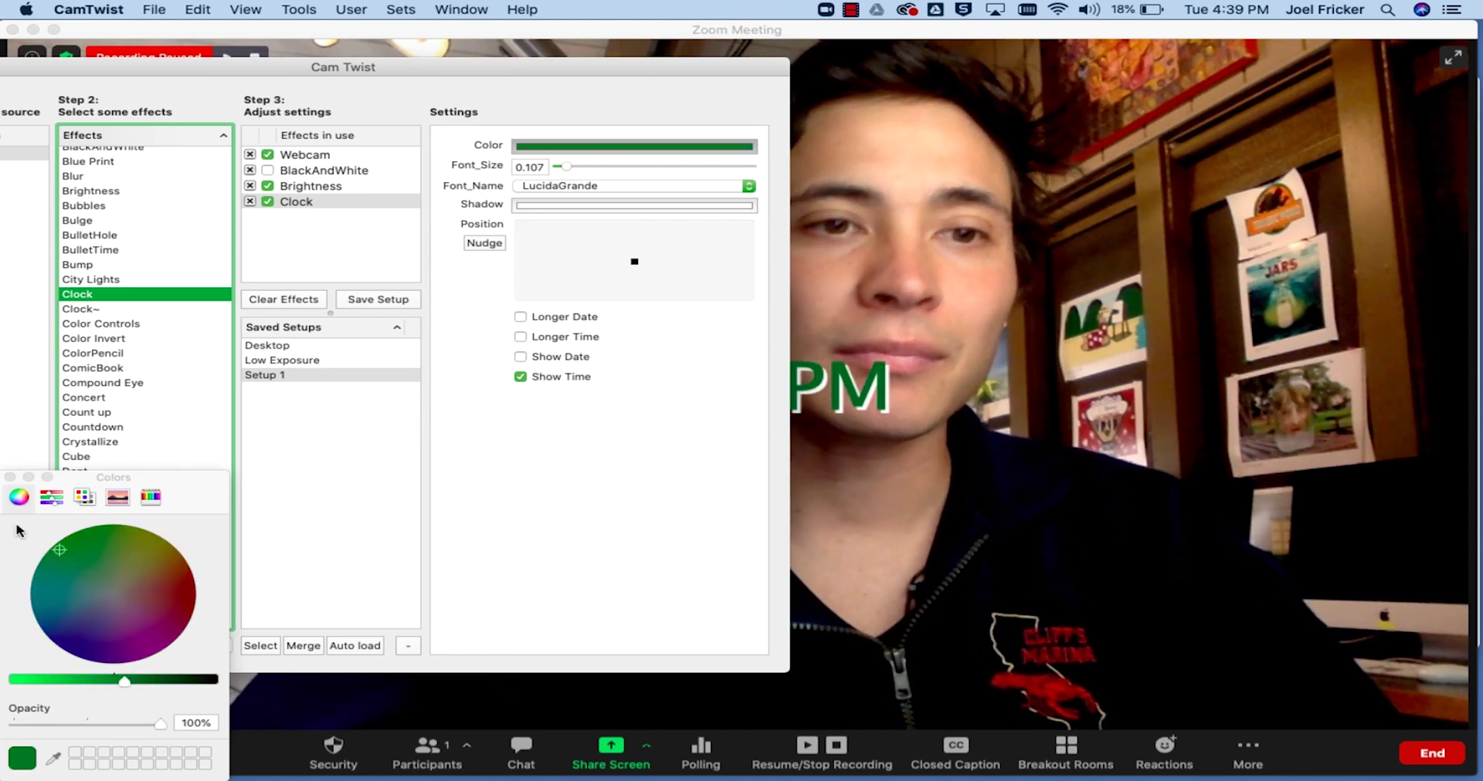
click(10, 478)
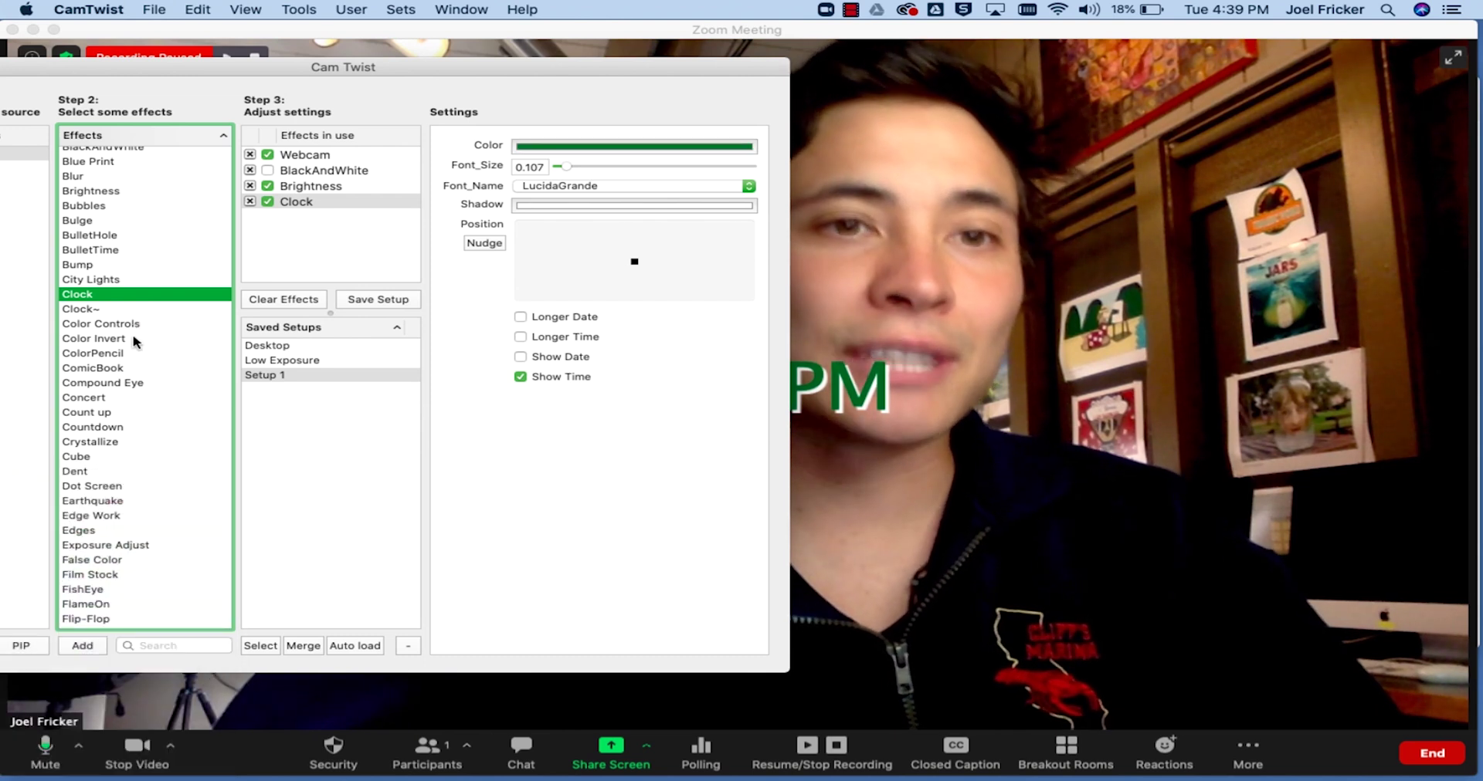
Step: Add the Countdown effect to the webcam video and remove the Clock effect
click(113, 412)
double_click(112, 427)
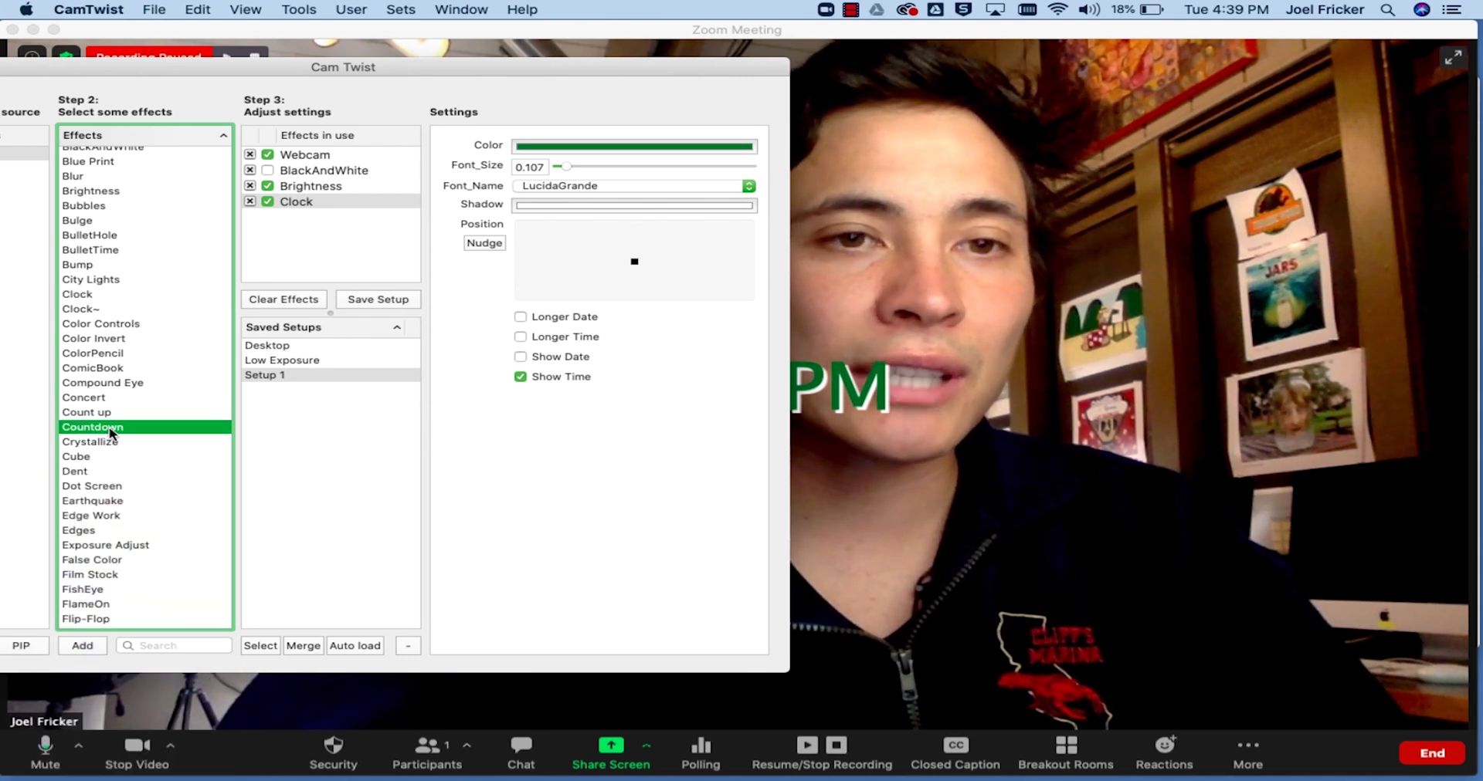
click(249, 202)
Step: Reposition and enlarge the CamTwist window so the Countdown settings are readable beside the other columns
drag(555, 67, 1393, 98)
drag(1111, 99, 1078, 99)
drag(706, 85, 929, 132)
drag(1223, 155, 327, 115)
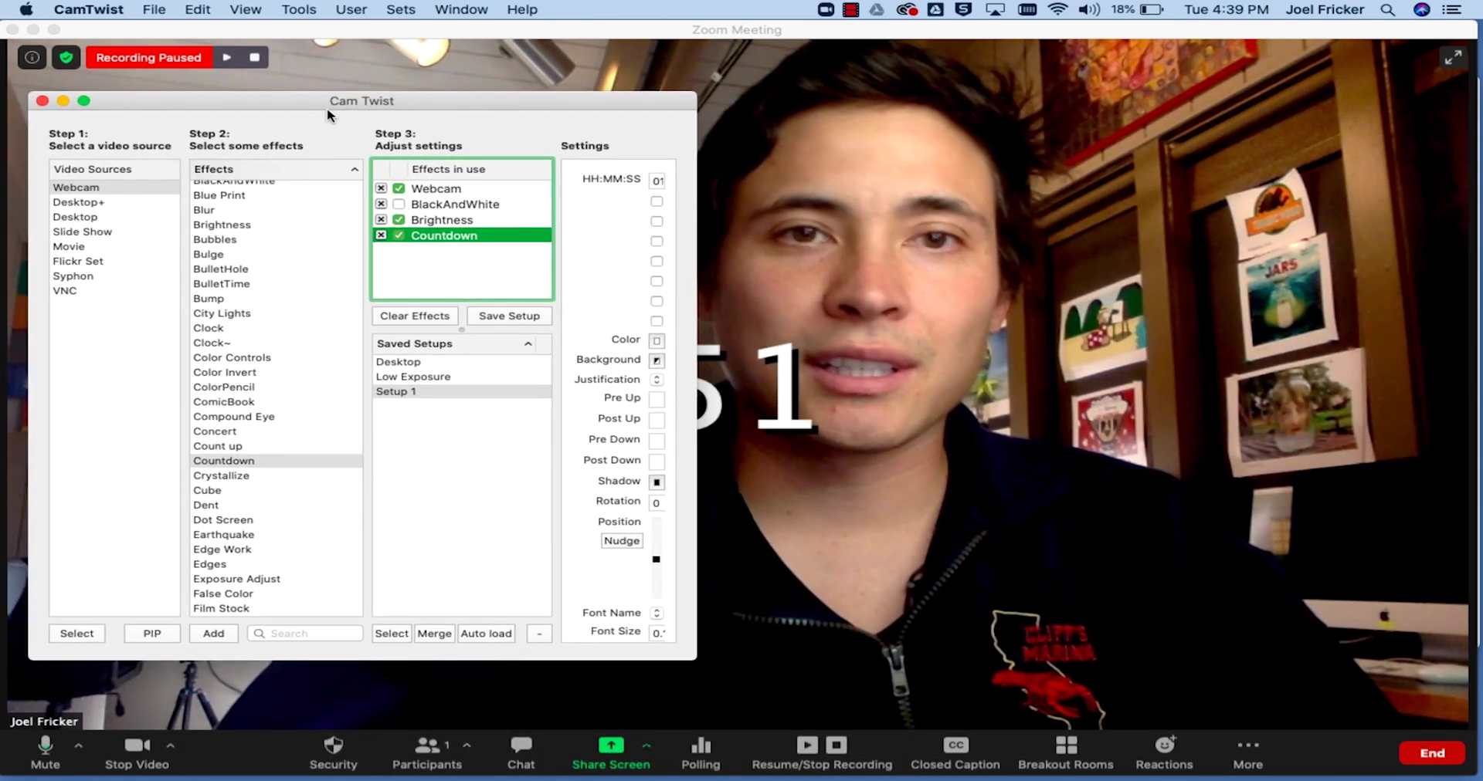
drag(696, 92, 788, 83)
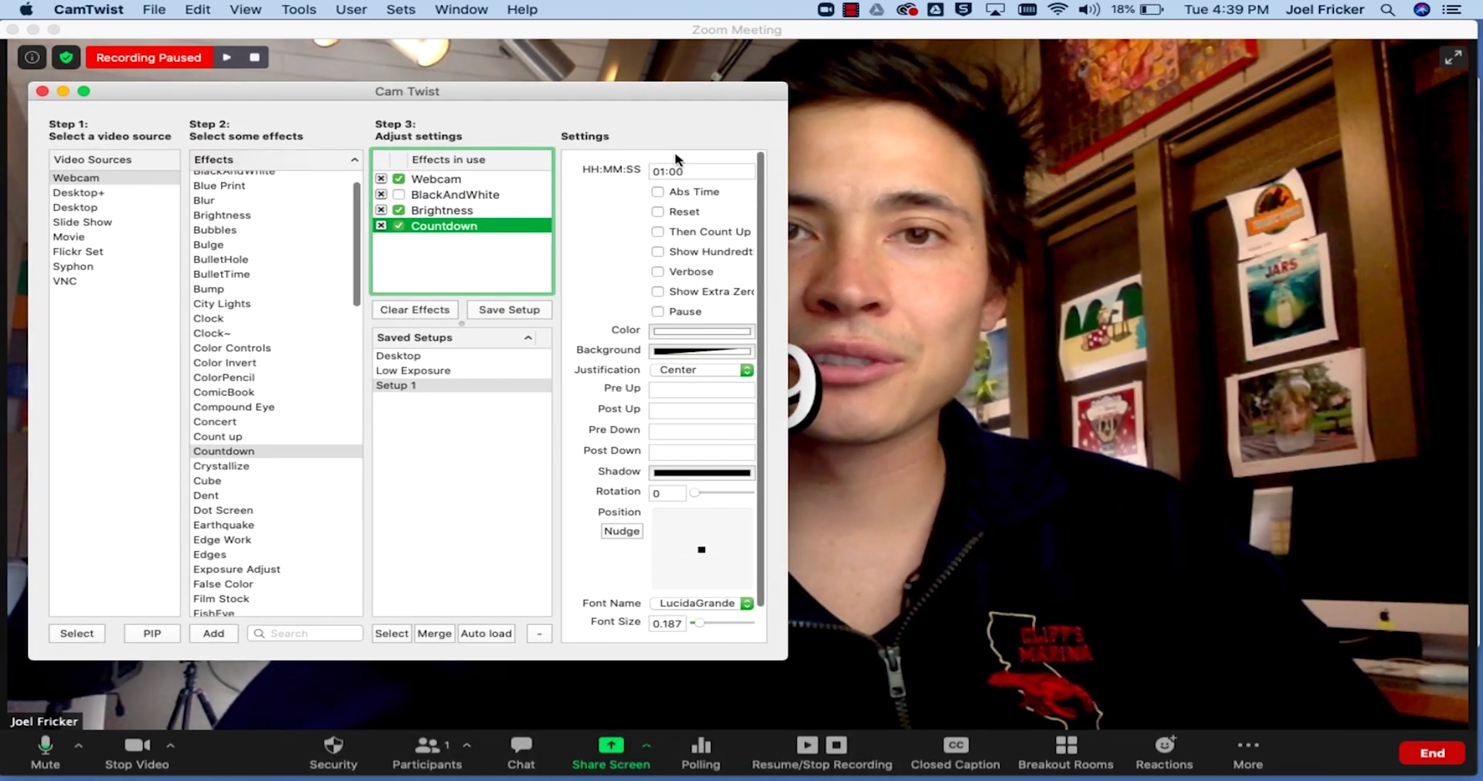
Step: Place the countdown in the lower-right corner of the video, set its duration to 20:00 and adjust its position to fit
drag(701, 550, 741, 569)
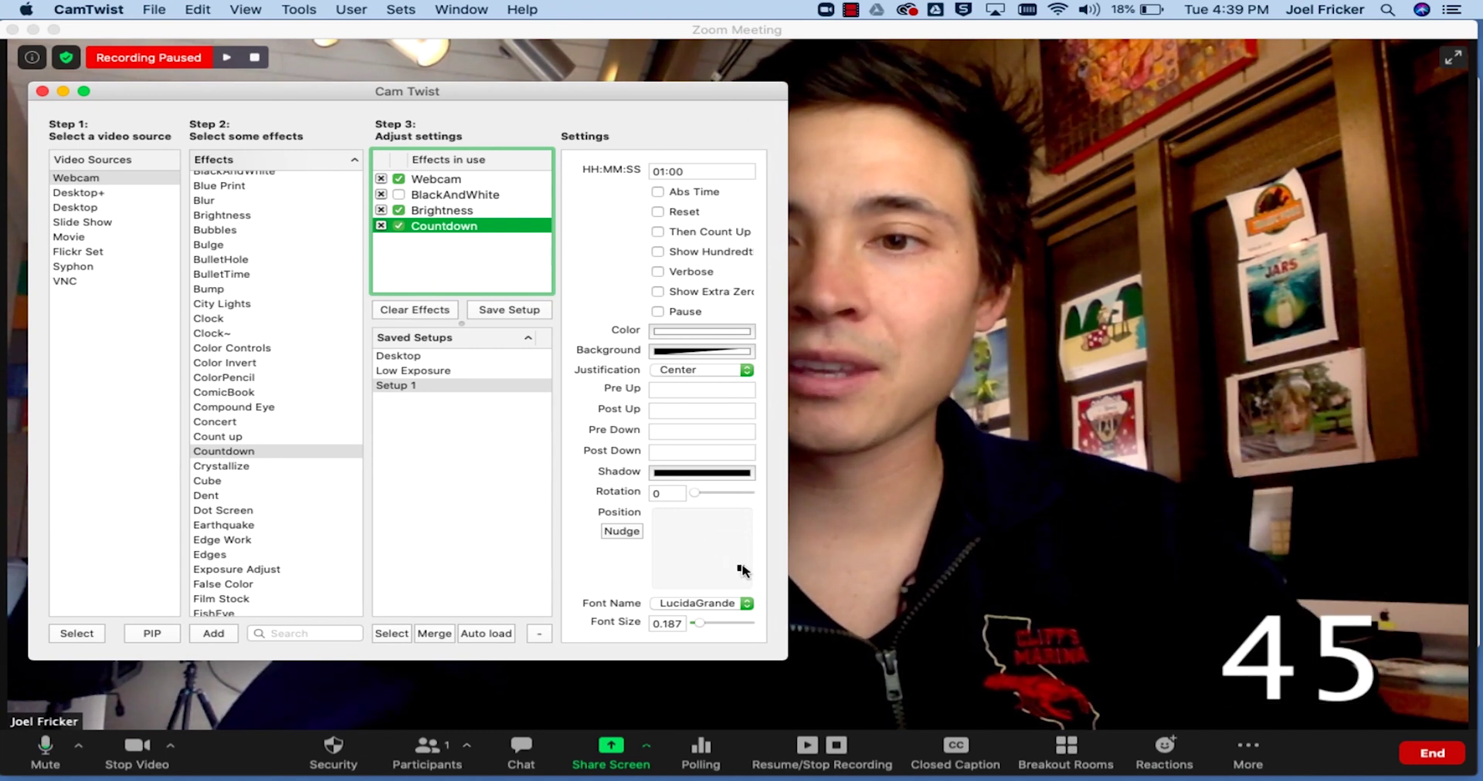
click(661, 171)
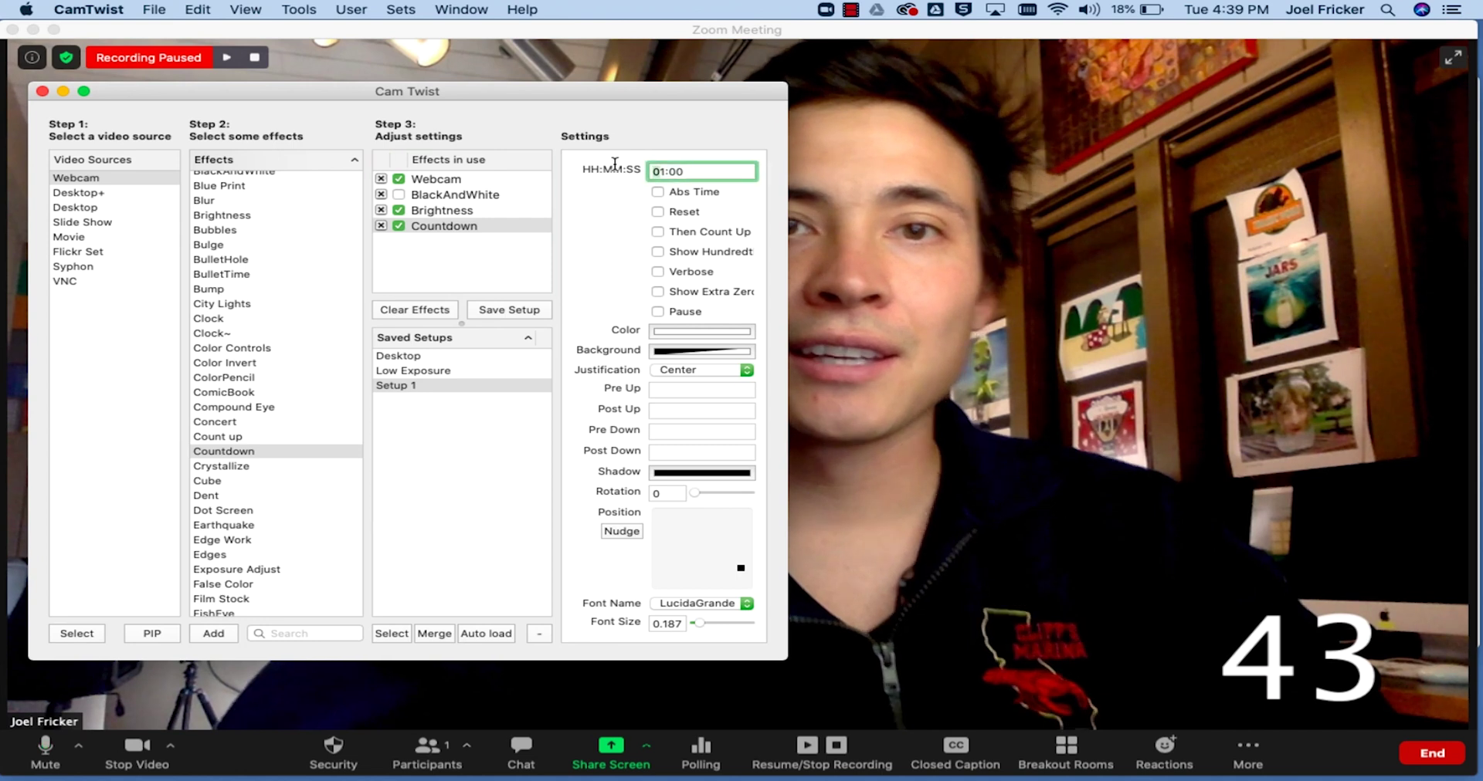
key(BackSpace)
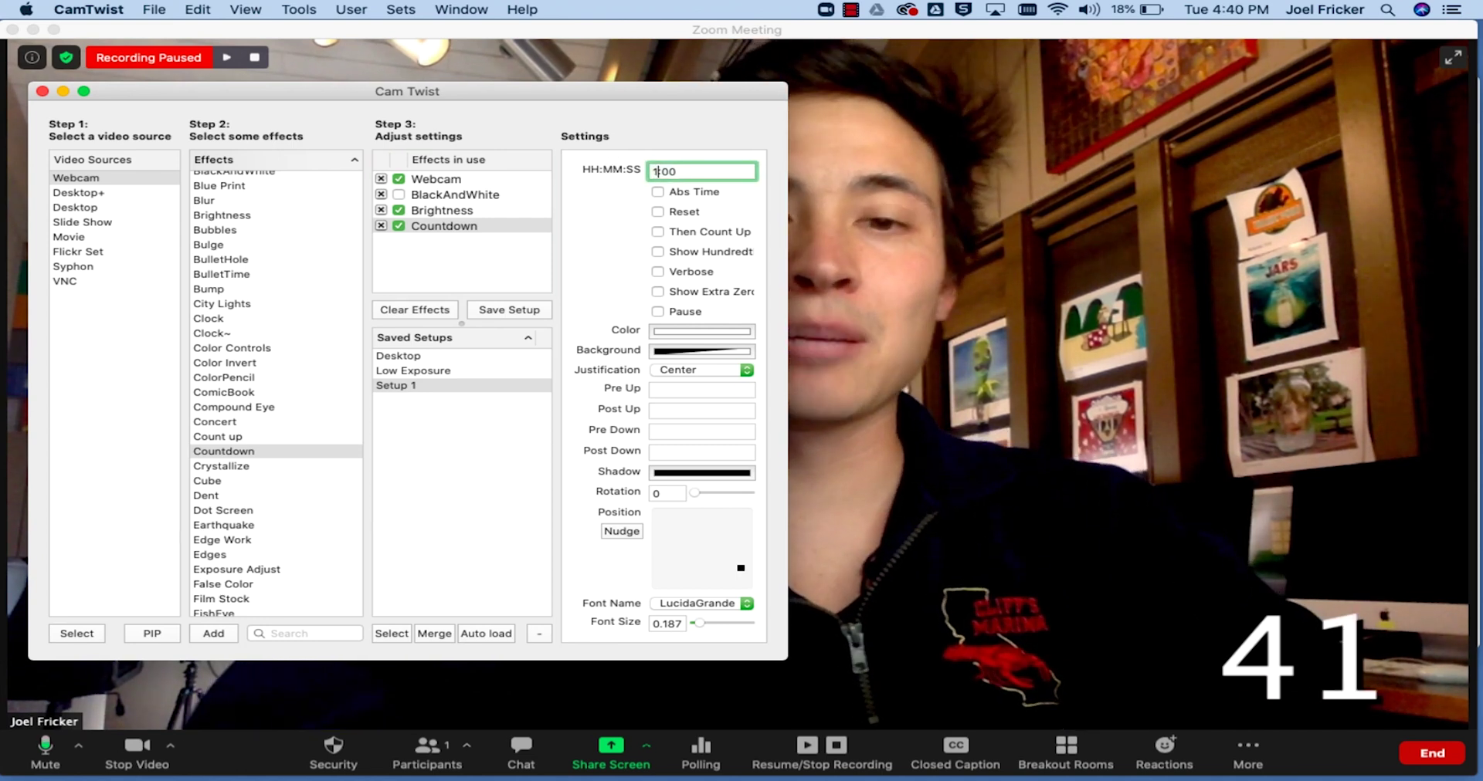
key(BackSpace)
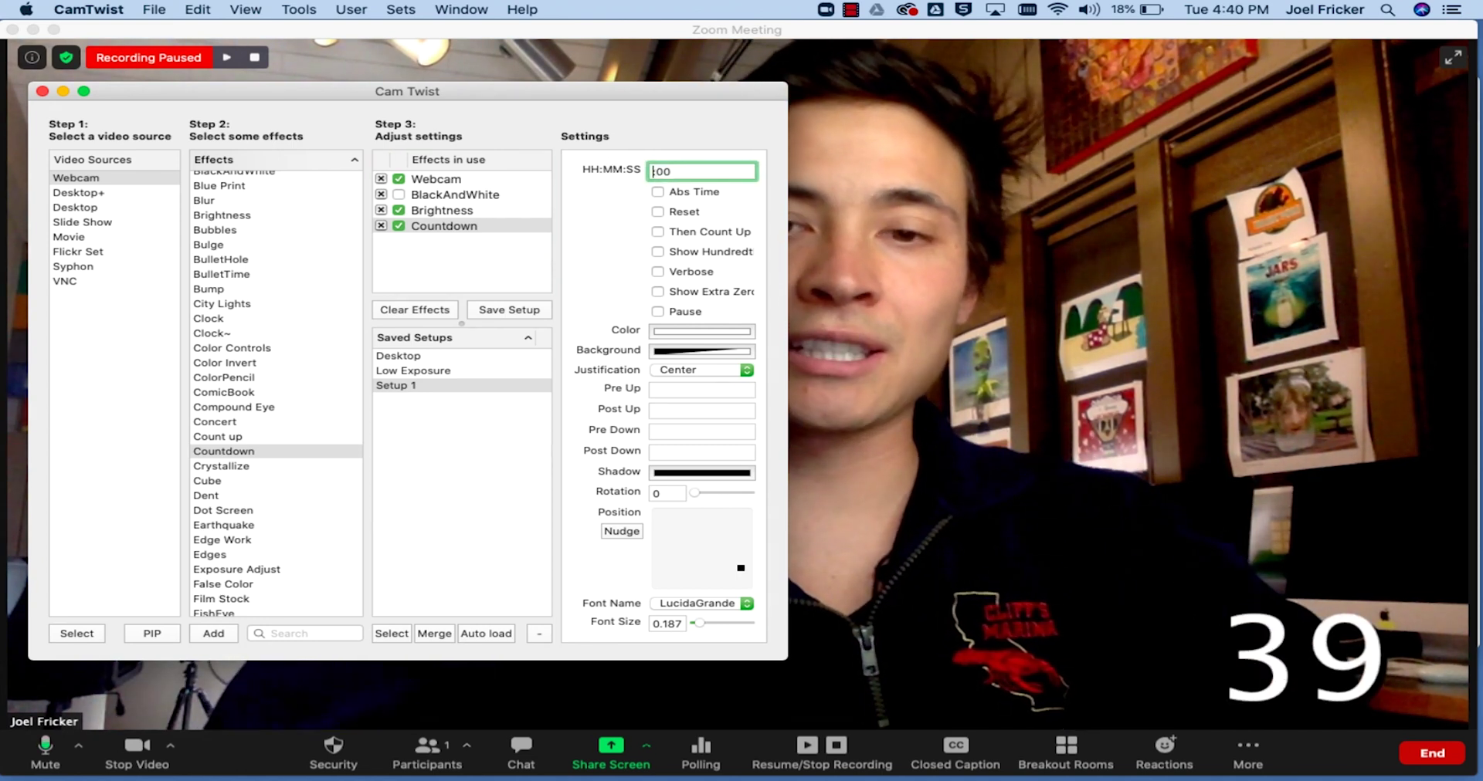
text(20)
key(Return)
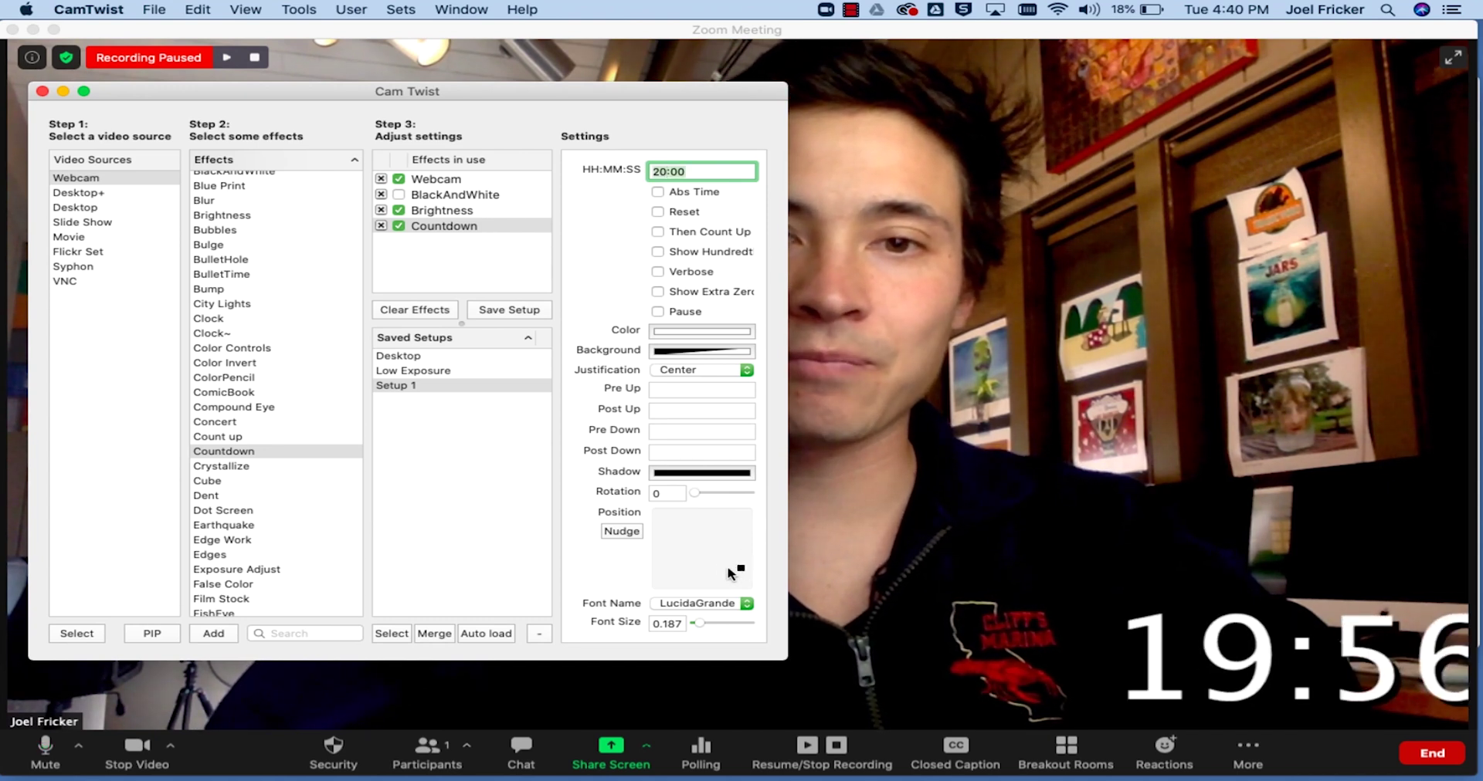
click(737, 571)
drag(737, 572, 735, 573)
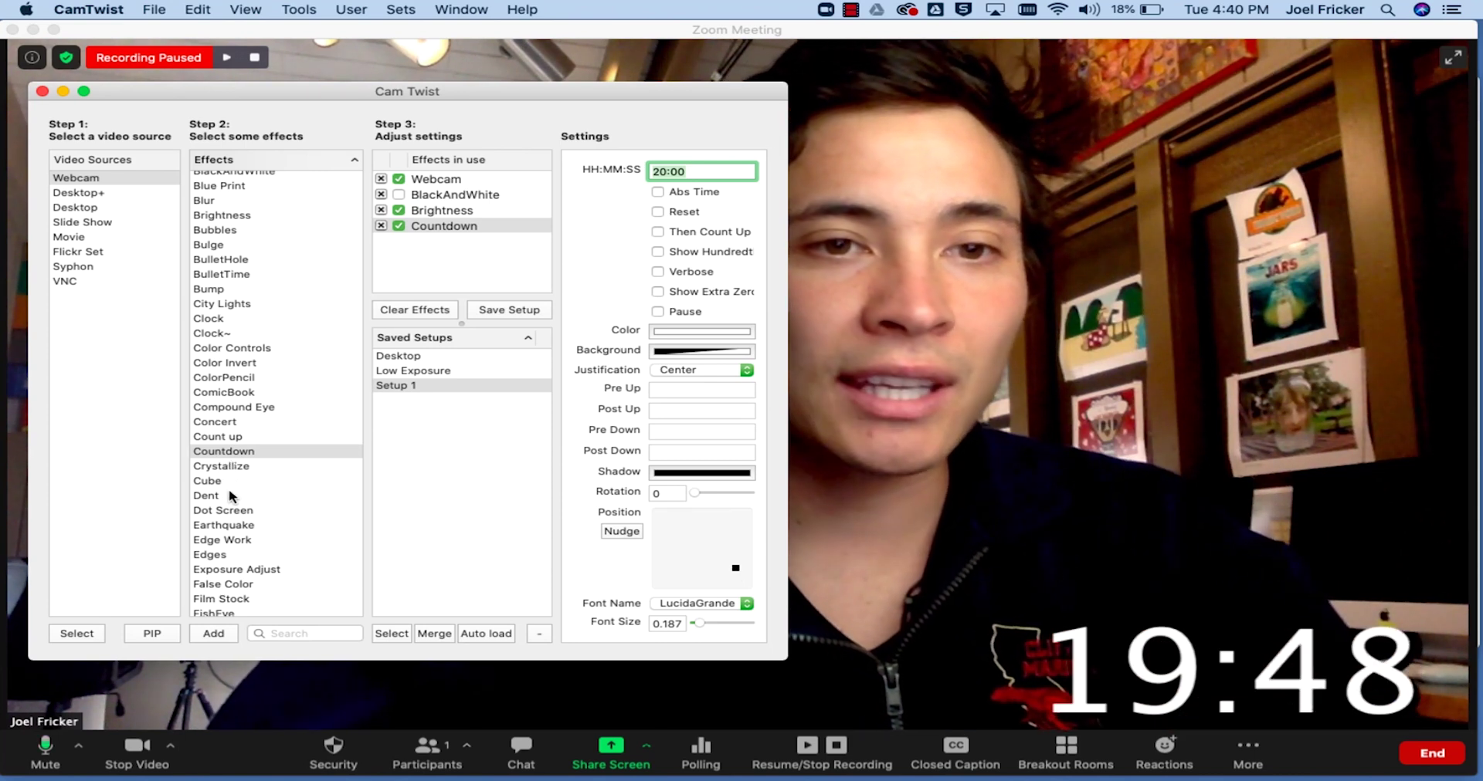
Step: Add the Freeze Frame effect to the webcam video and switch on its Freeze option
scroll(230, 492, down, 5)
scroll(230, 494, down, 3)
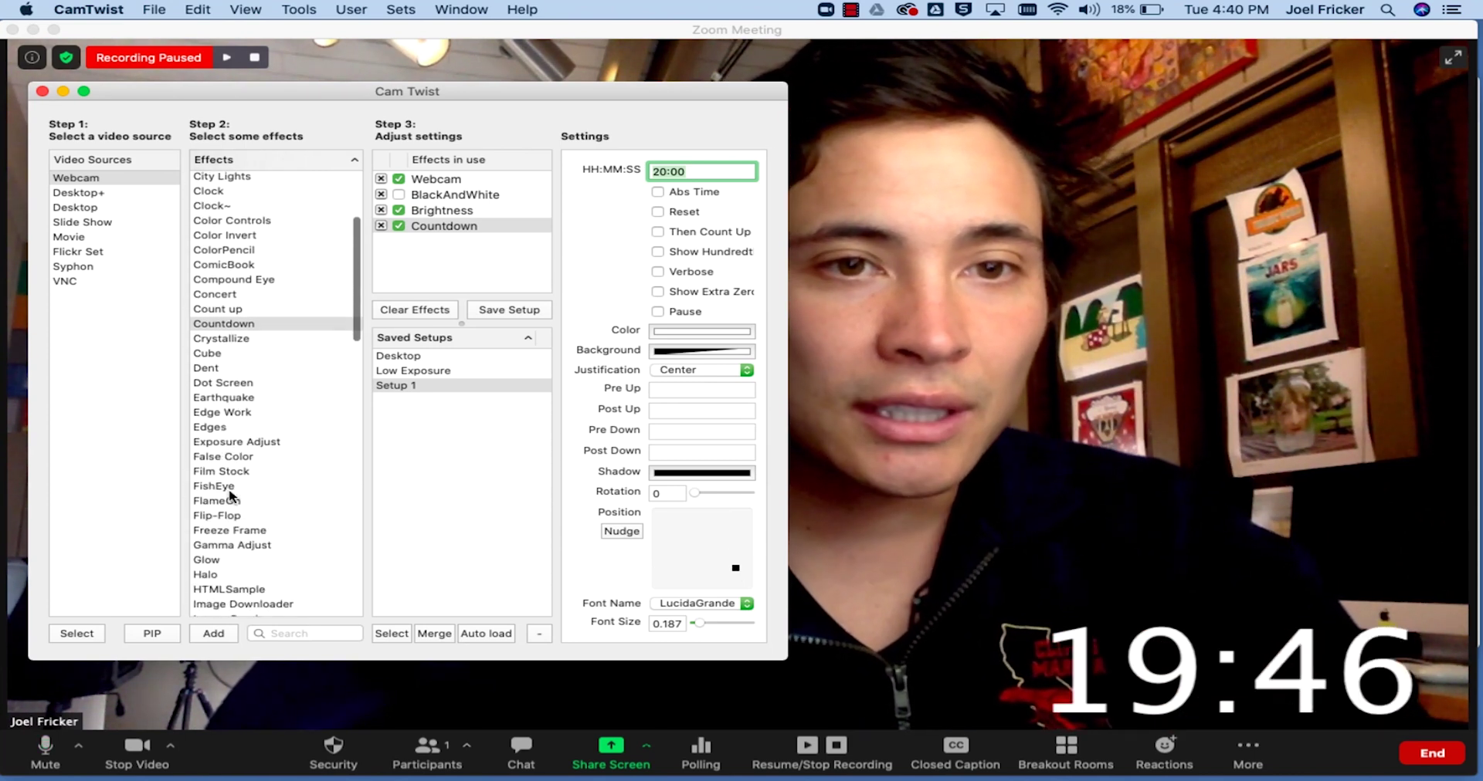
scroll(230, 494, down, 6)
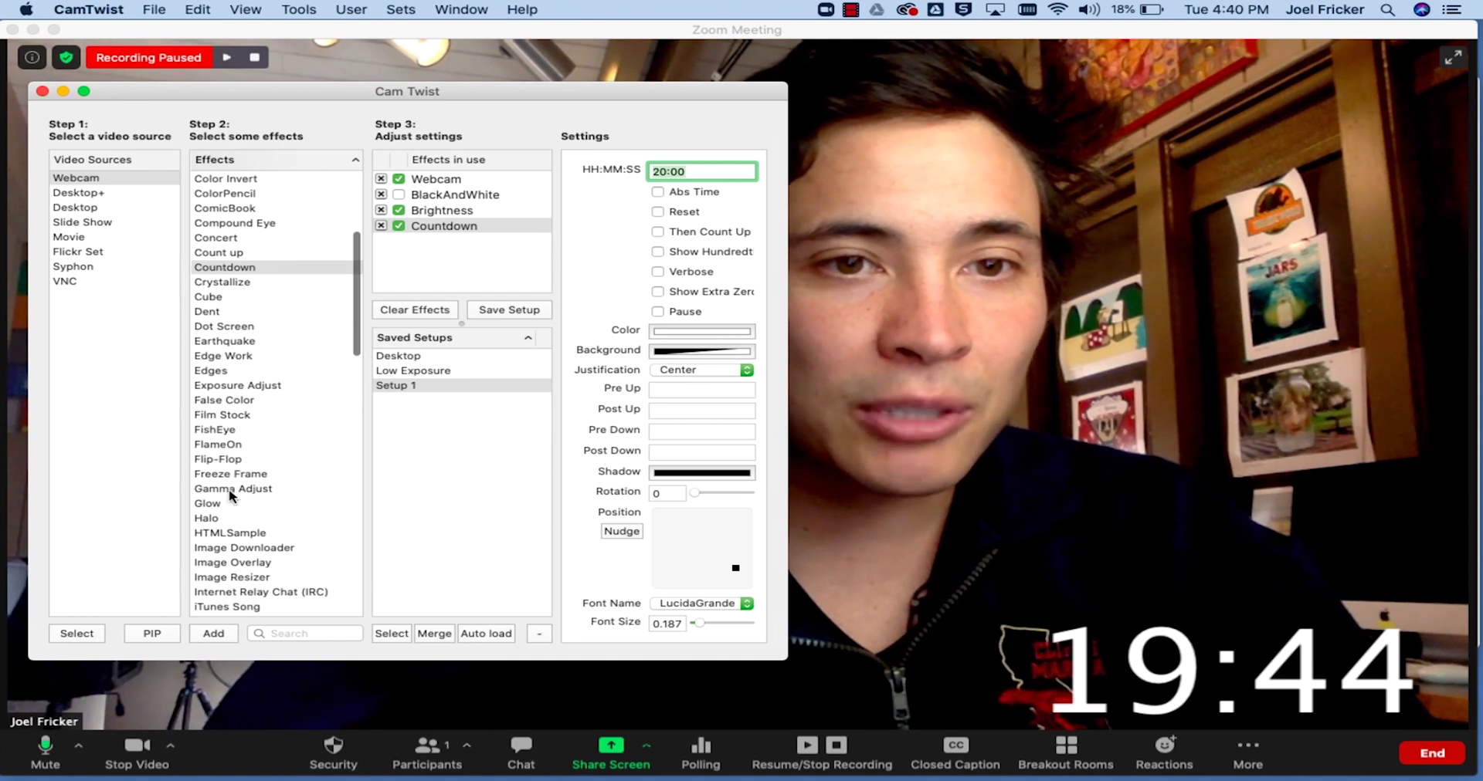
scroll(247, 382, down, 2)
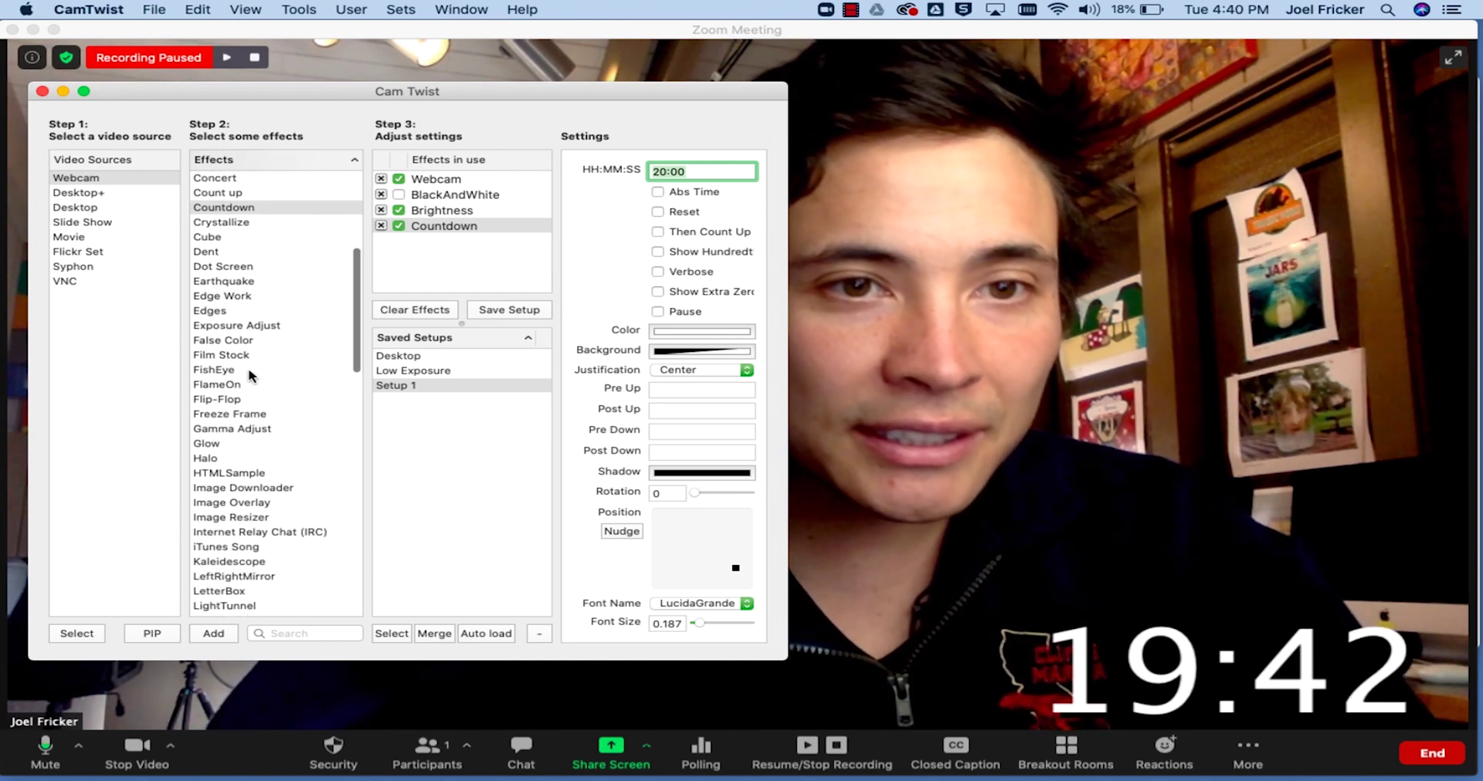
click(242, 400)
double_click(242, 402)
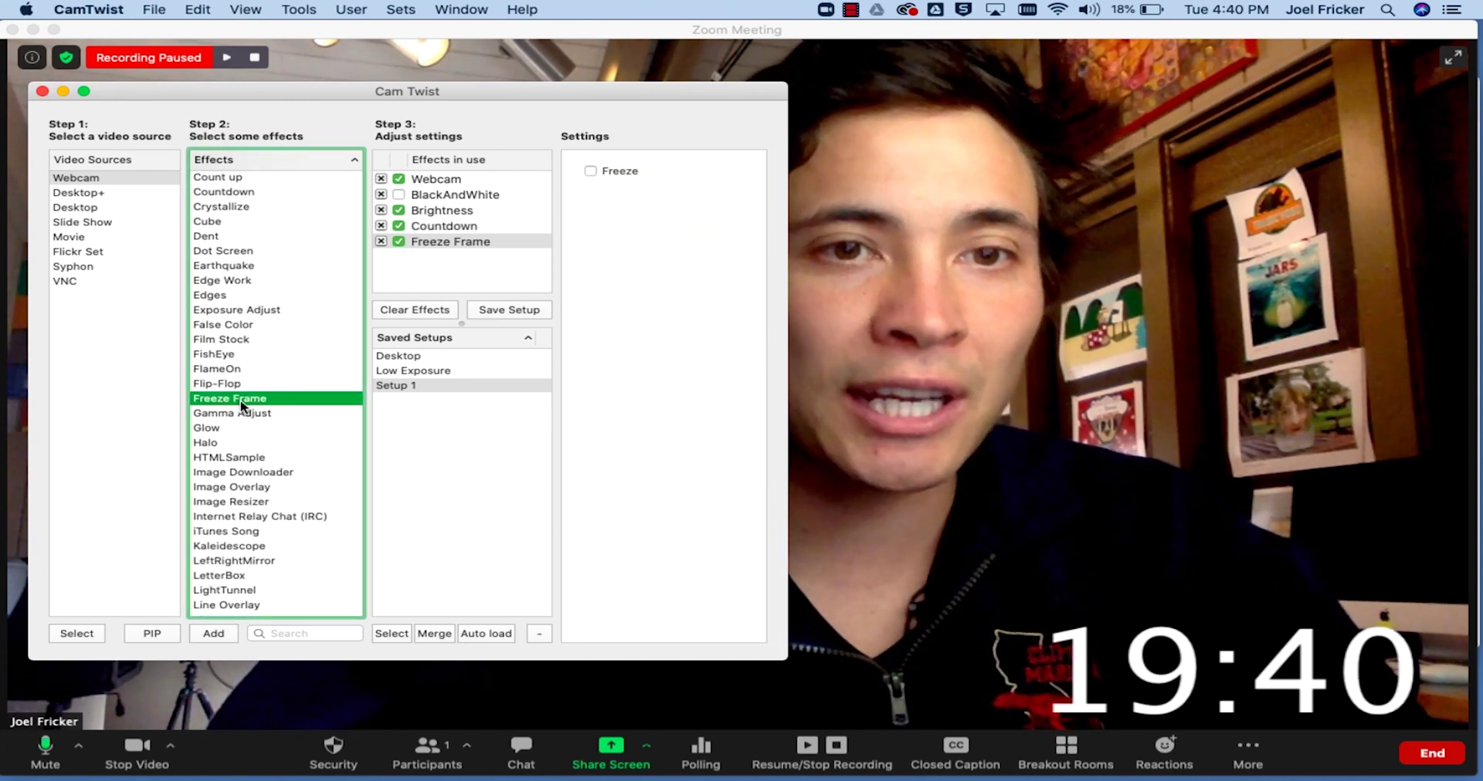
click(590, 171)
Step: Try the Thought bubble effect with the message "wrap it up", uncovering it in the video, and remove the effect
scroll(259, 433, down, 3)
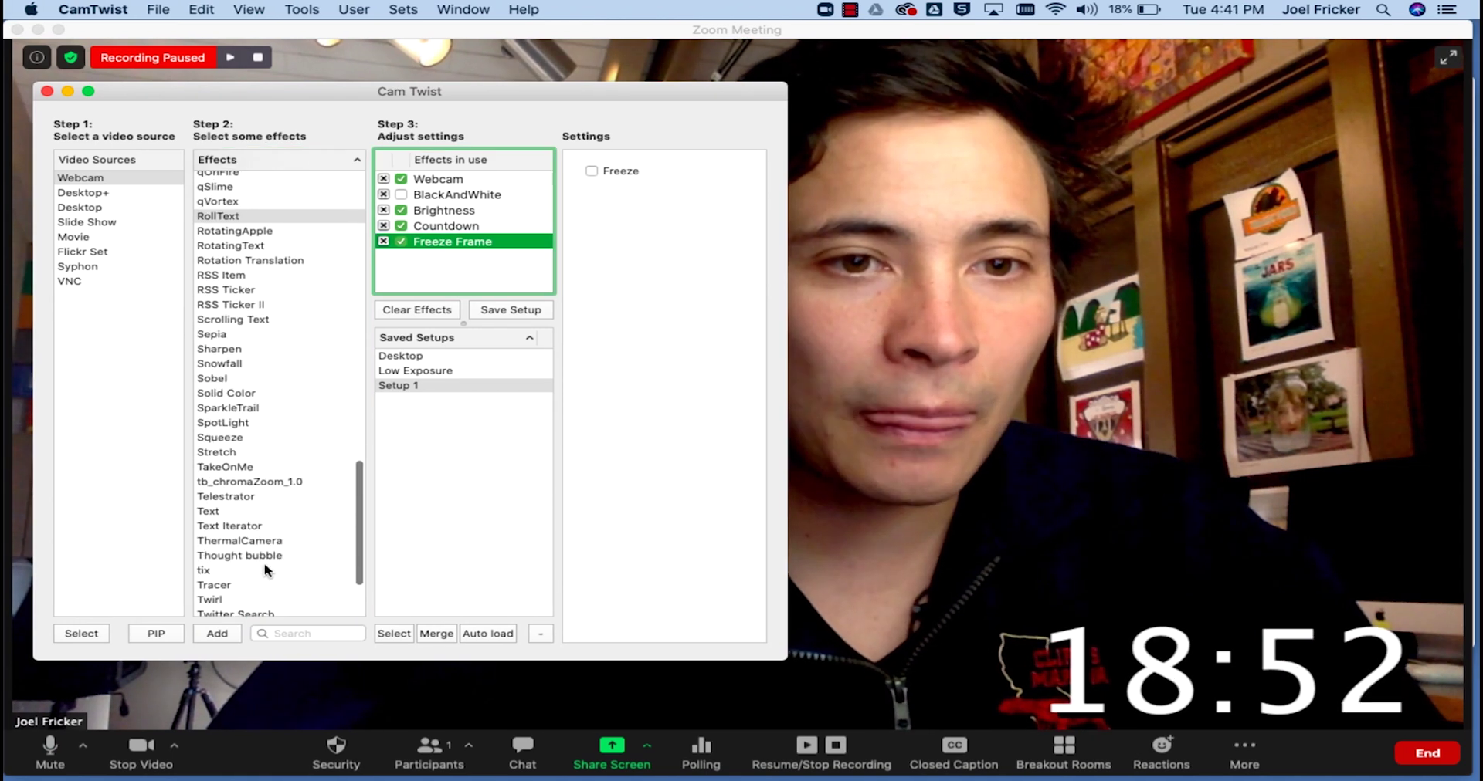
double_click(265, 556)
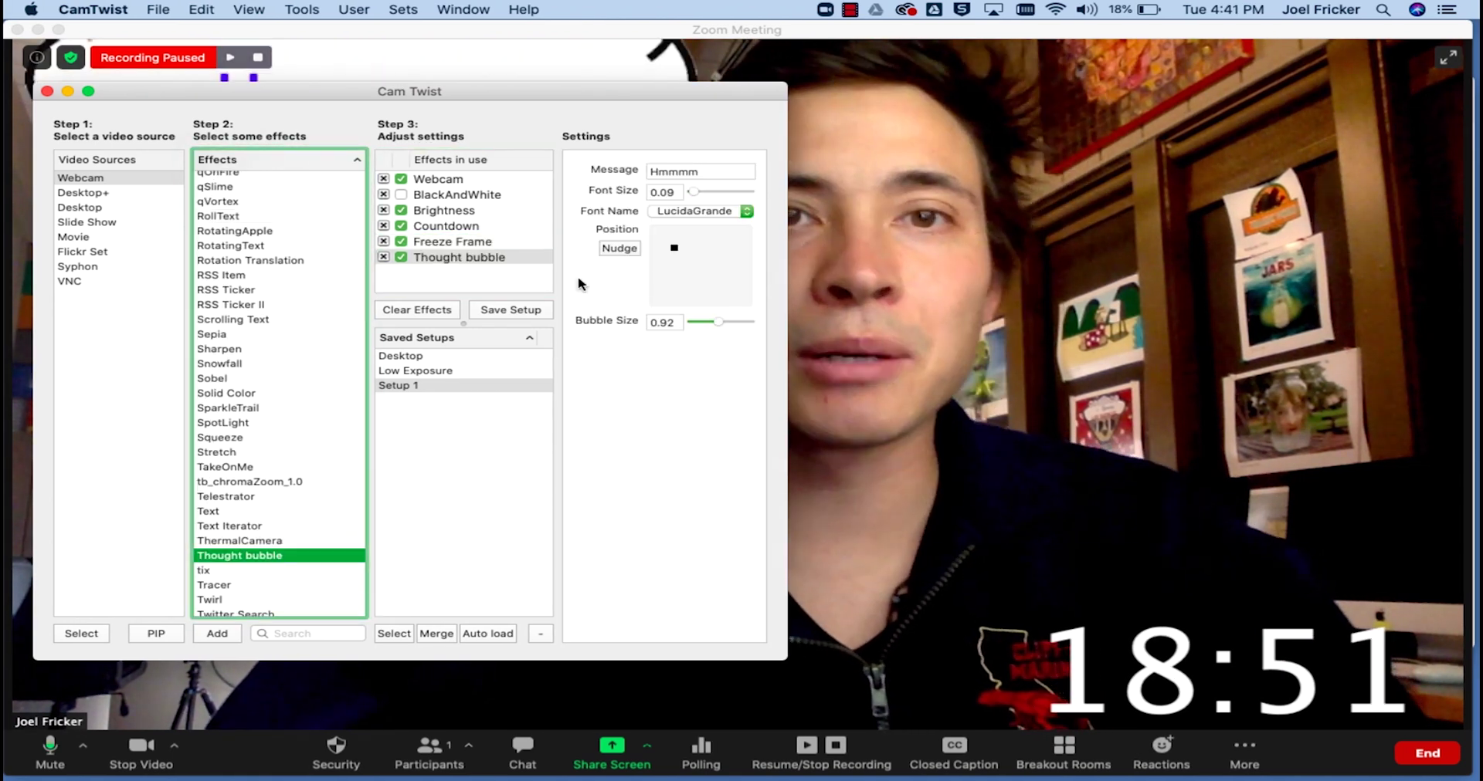
drag(490, 97, 1175, 128)
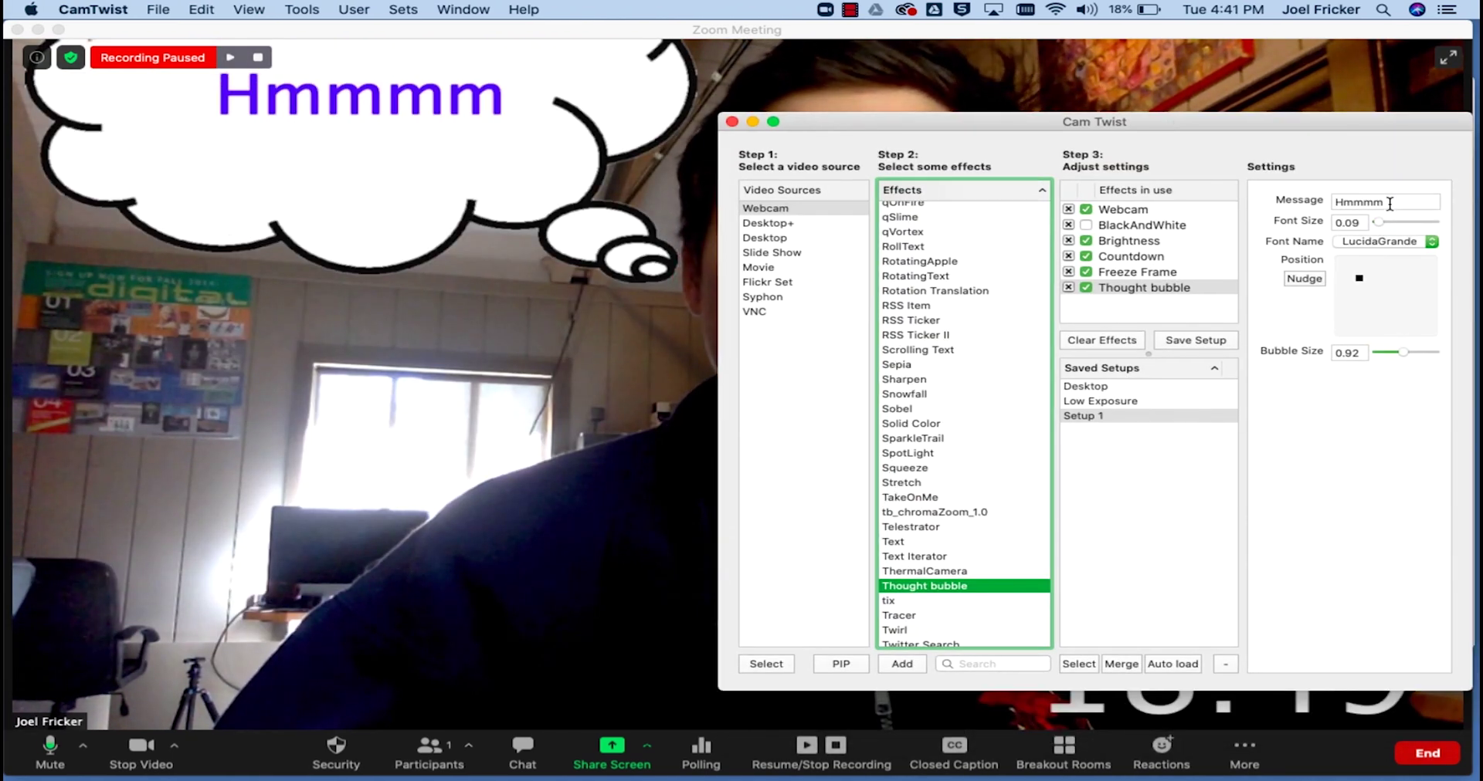
click(1389, 205)
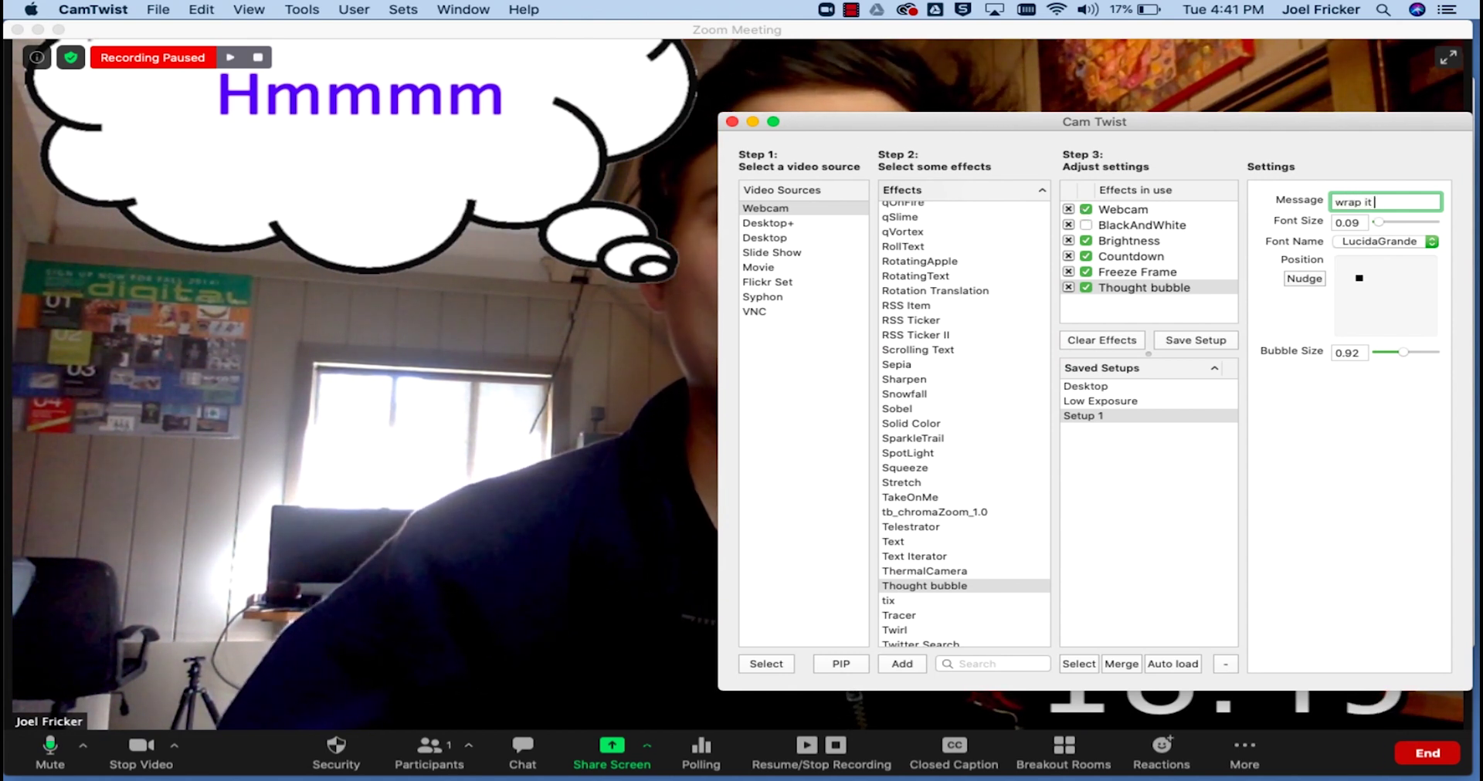
key(Return)
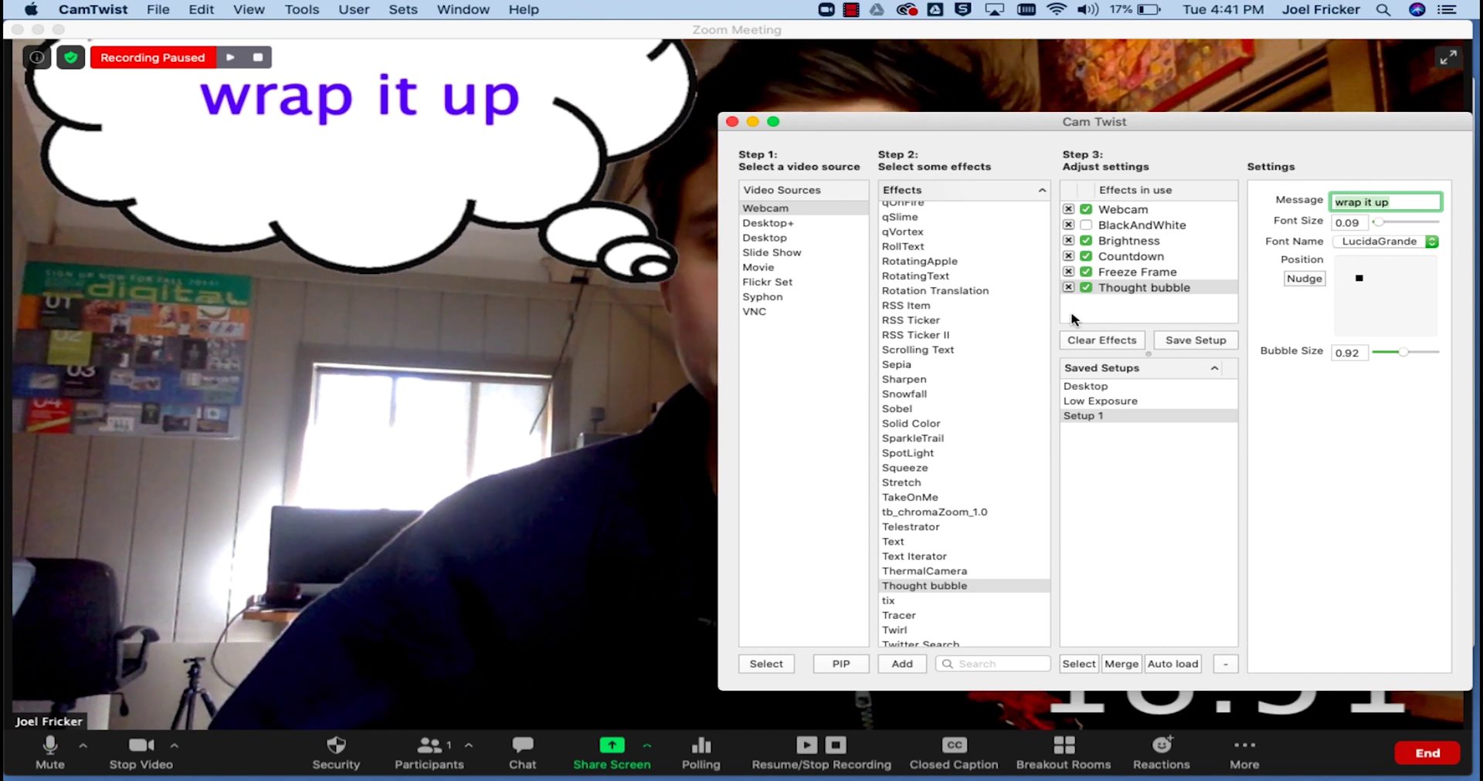
click(1068, 287)
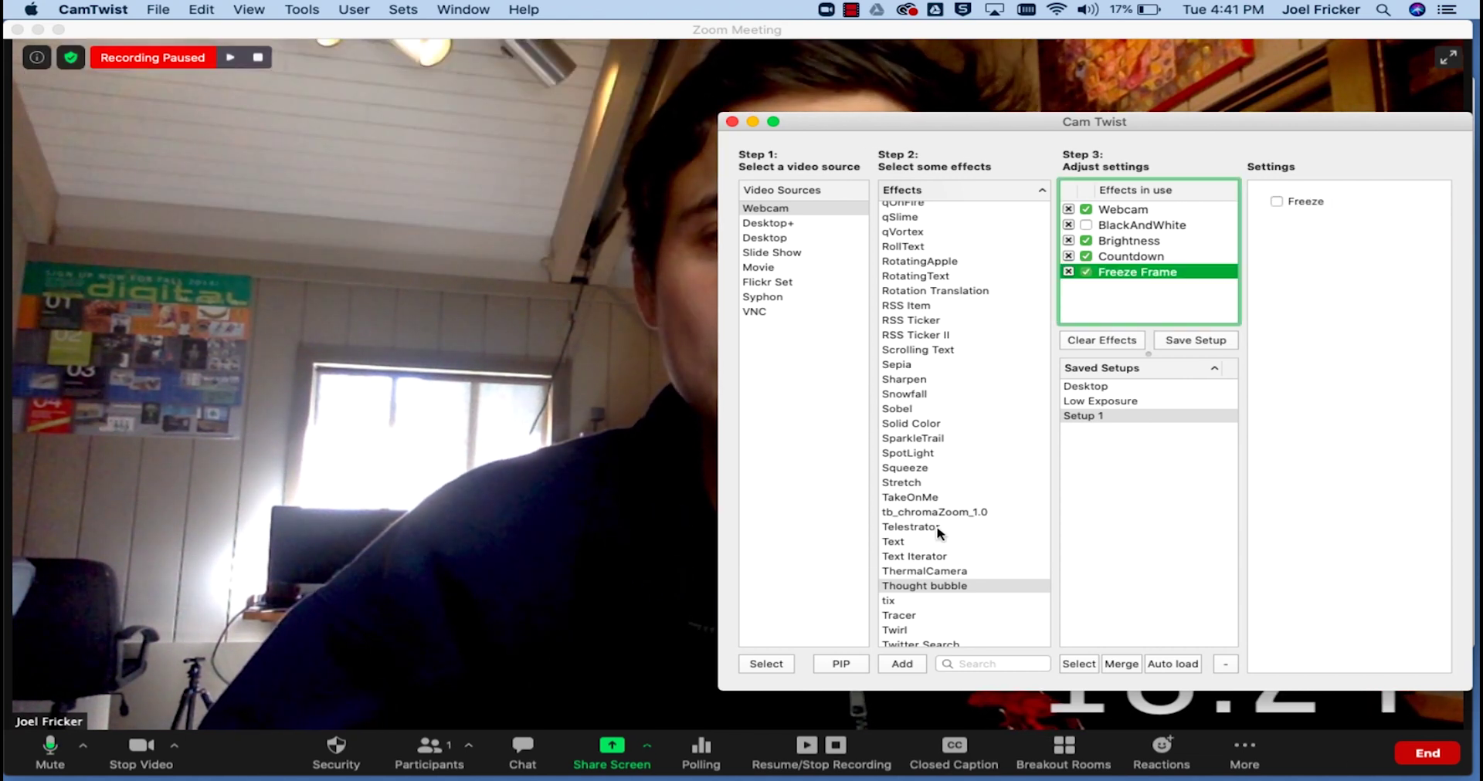
Step: Add the Telestrator effect, draw freehand green lines and handwriting over the video, and clear the drawing
double_click(935, 527)
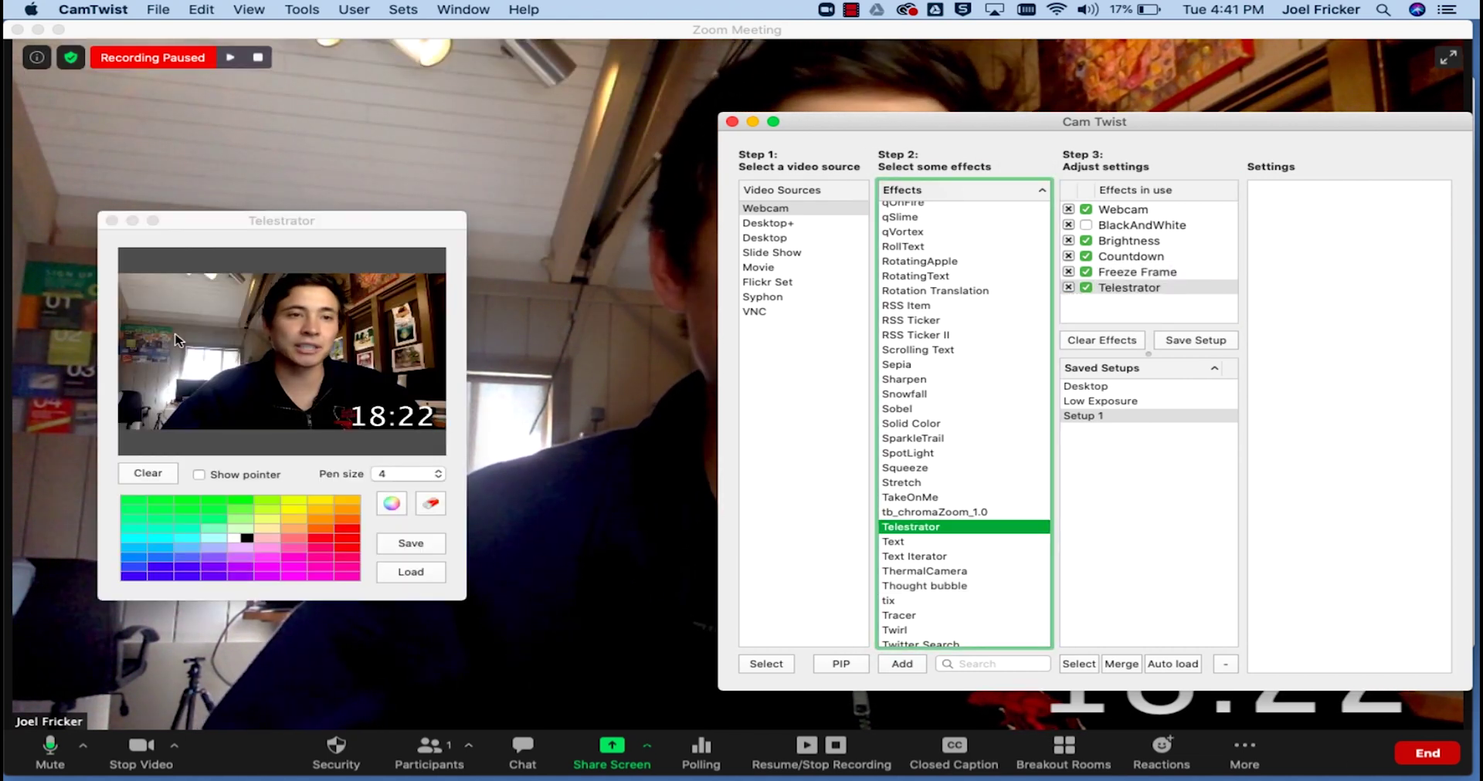
click(191, 508)
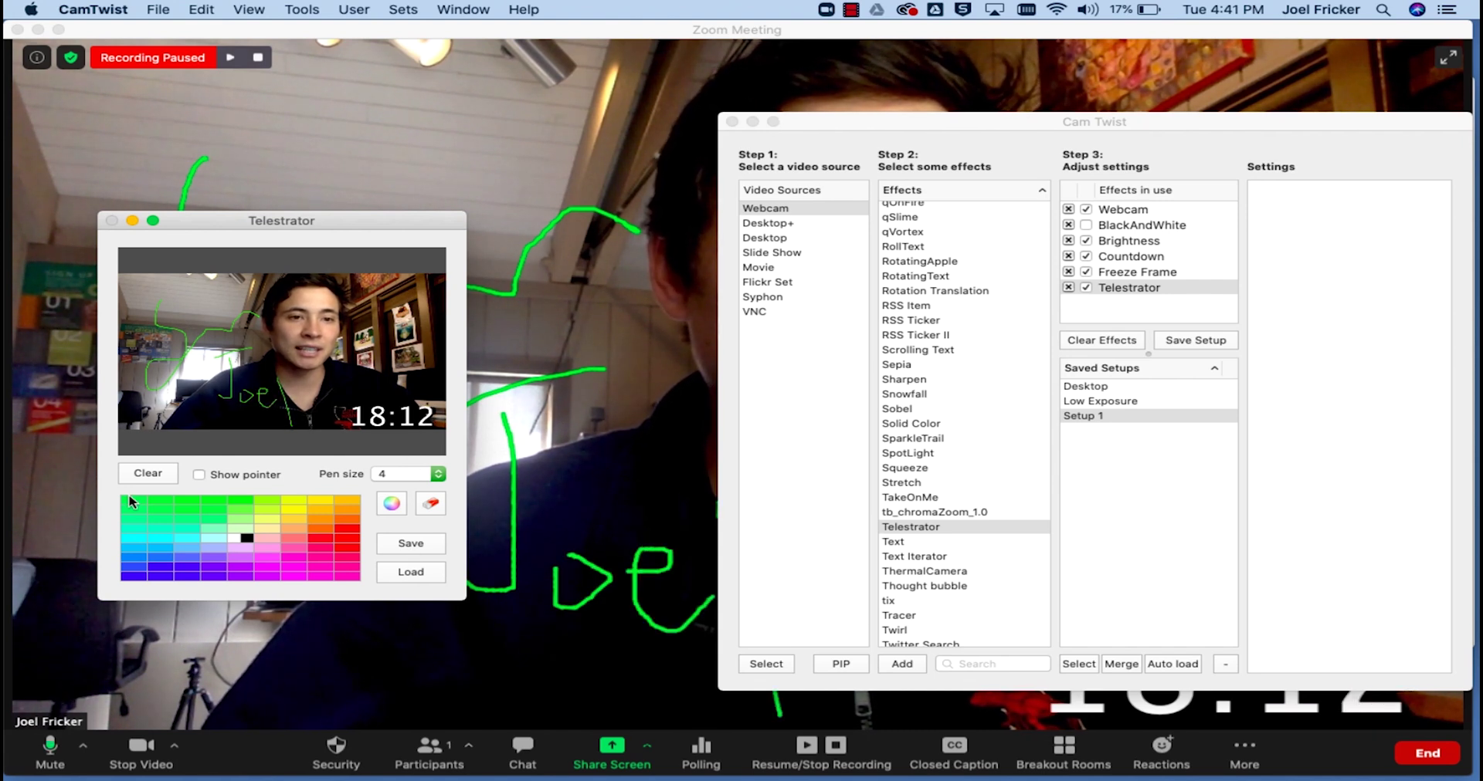
click(141, 483)
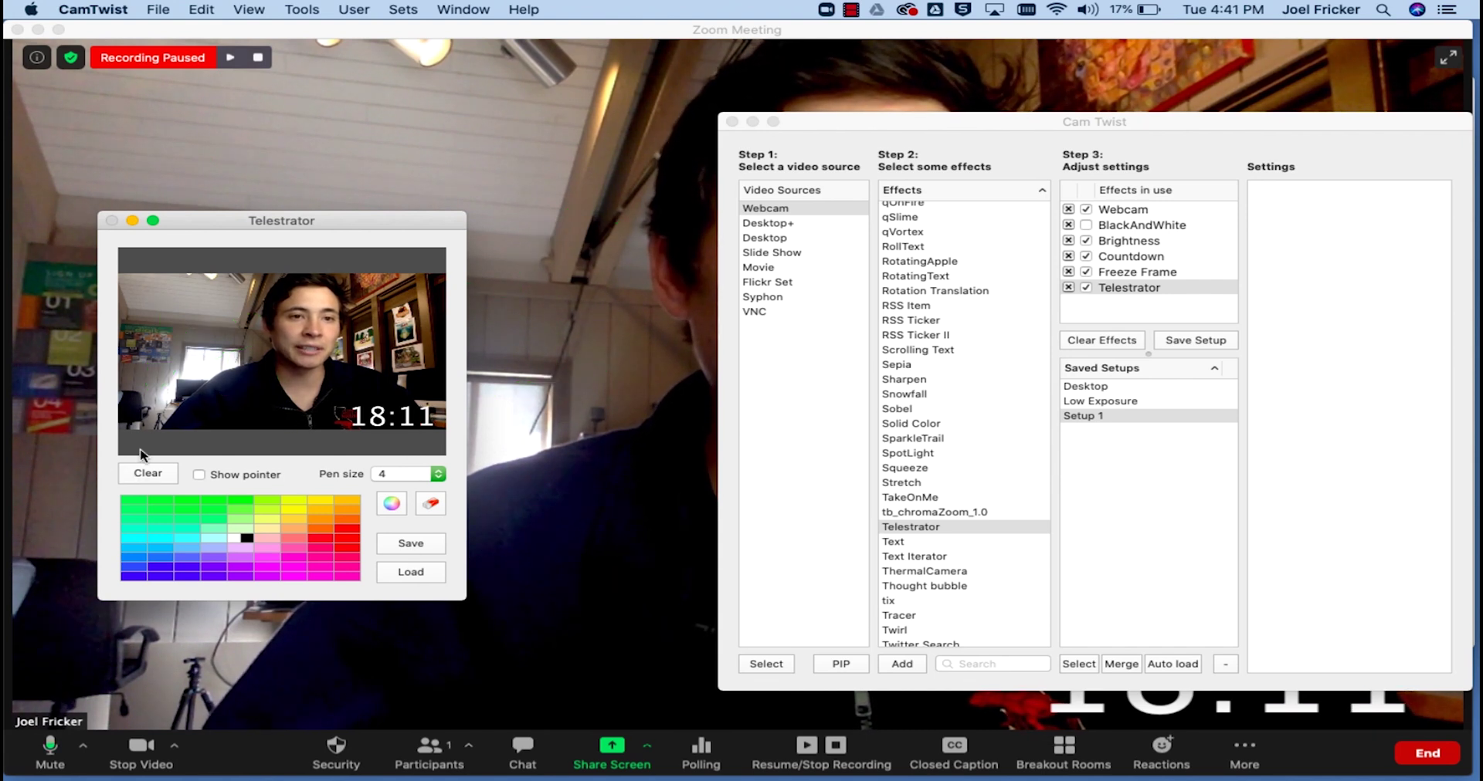
Step: Minimize the Telestrator drawing window
click(132, 221)
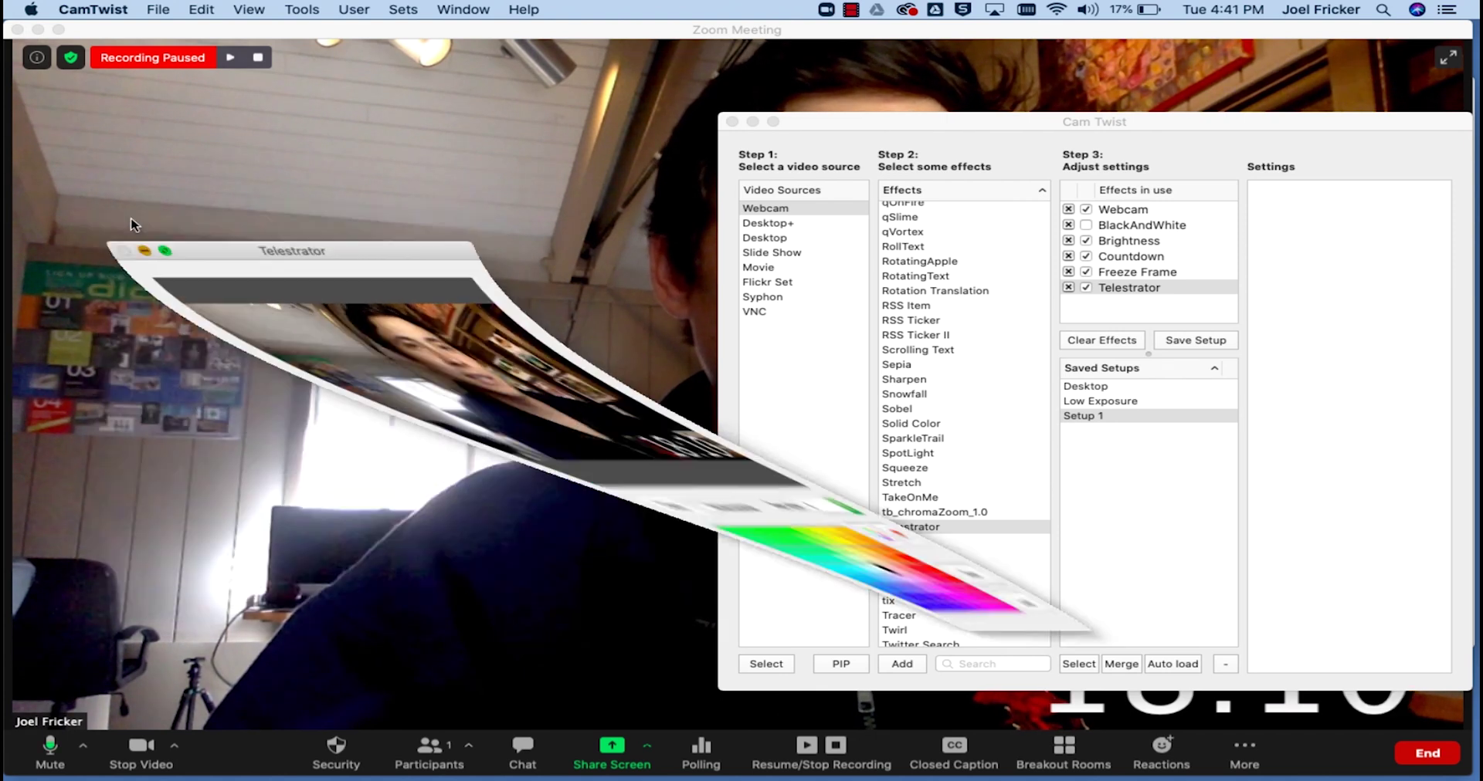
Step: Try the SpotLight effect with its Batman option on the webcam video, and remove the effect
double_click(944, 455)
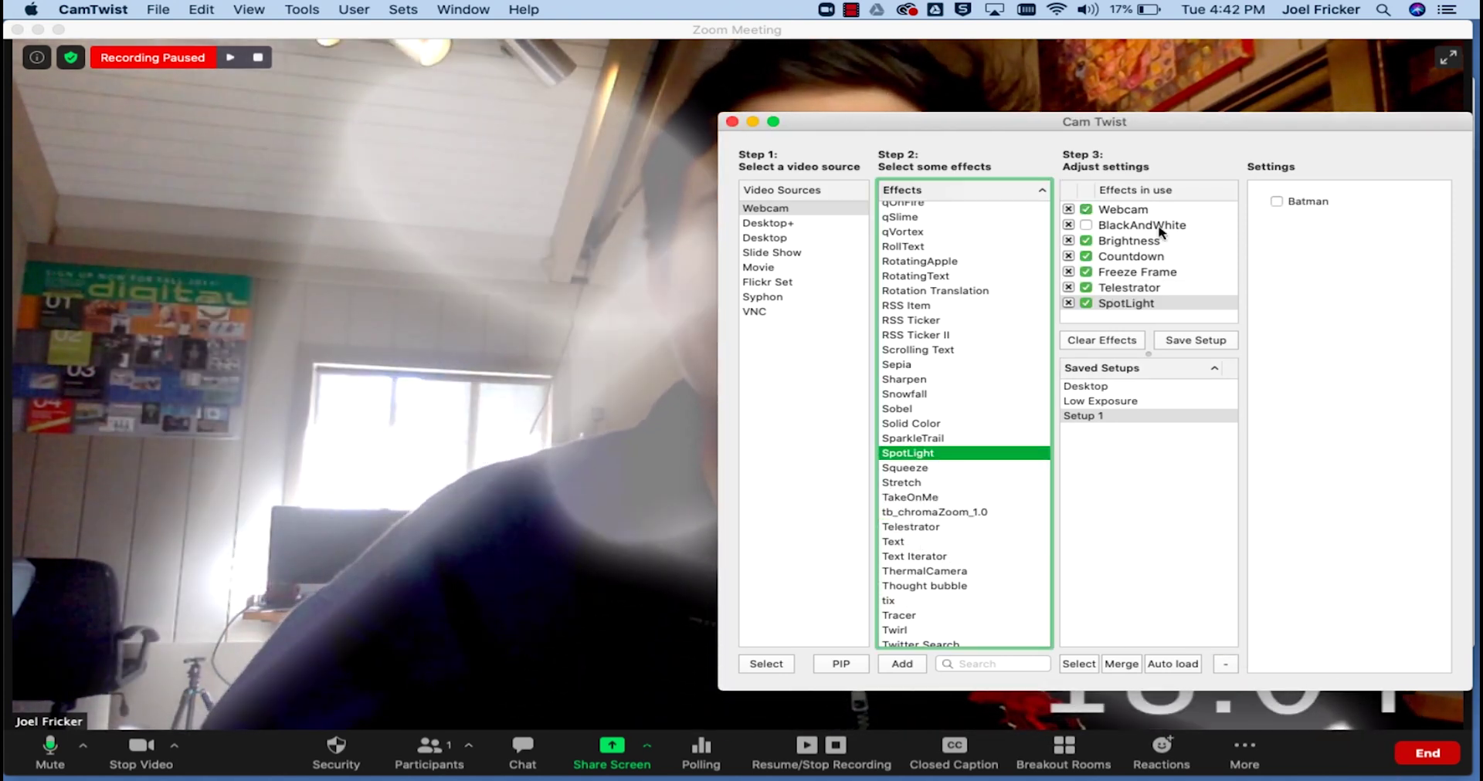
click(1276, 202)
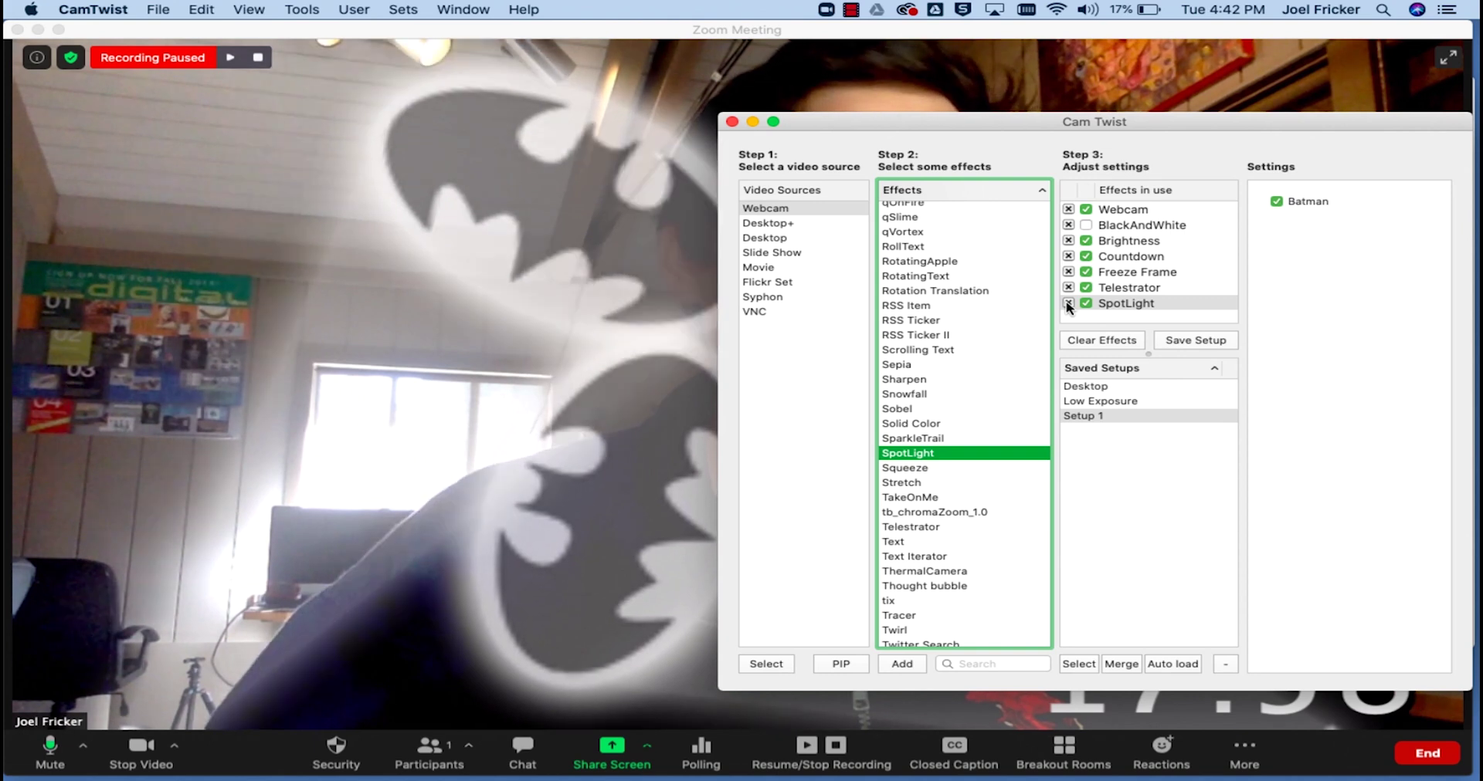
click(1068, 303)
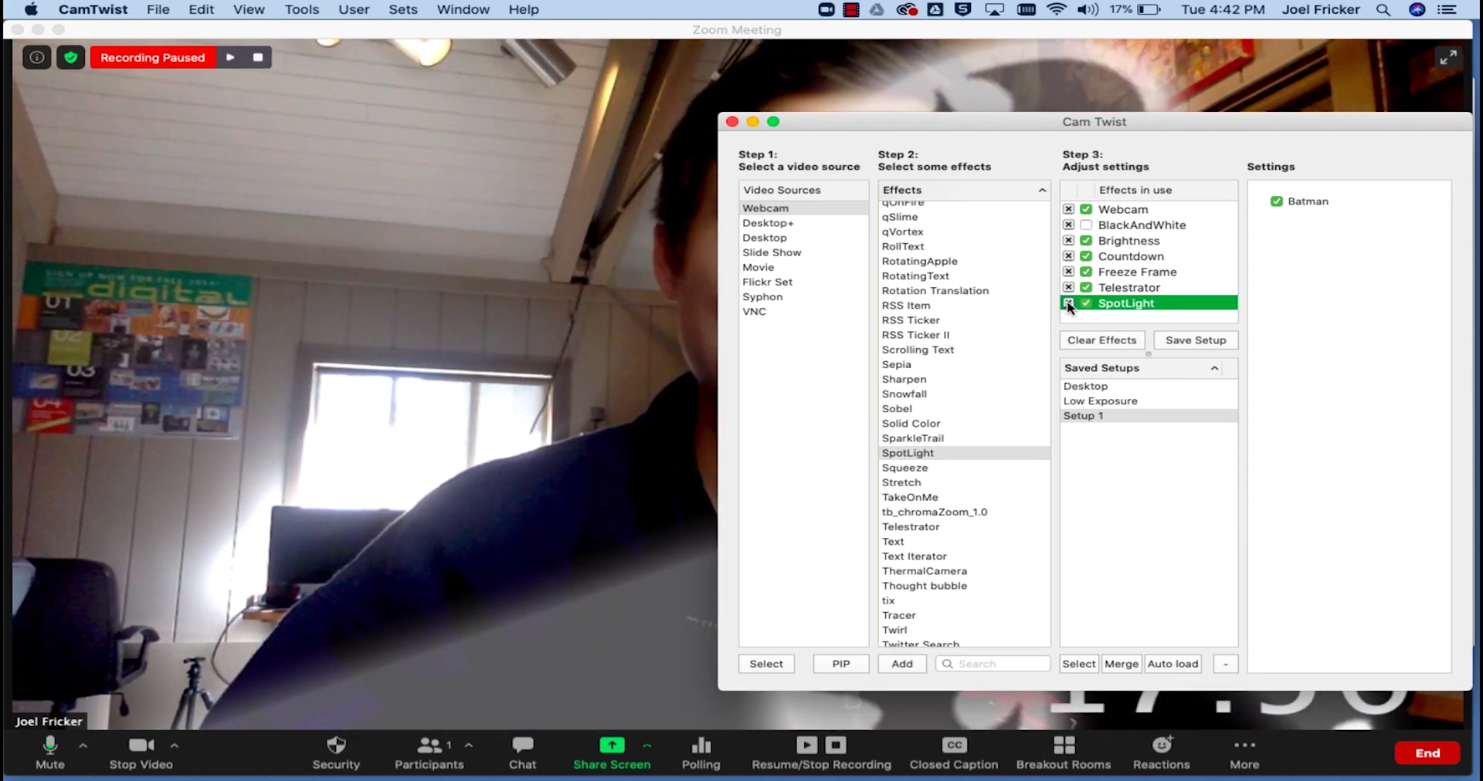
Step: Add the Thought bubble effect switched off, and save the effects as a setup named "Lesson 2" without the video source
scroll(940, 585, down, 3)
double_click(947, 477)
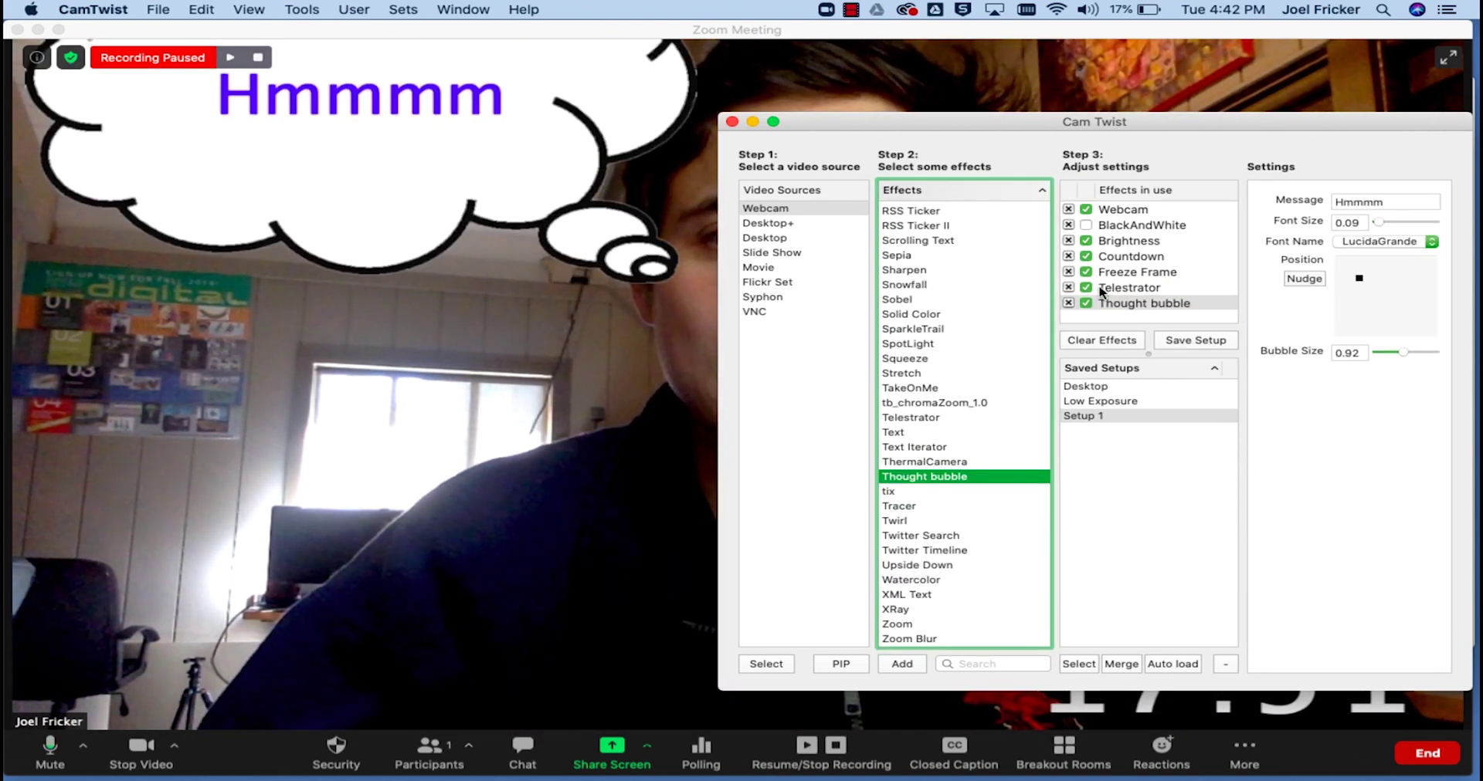
click(1085, 304)
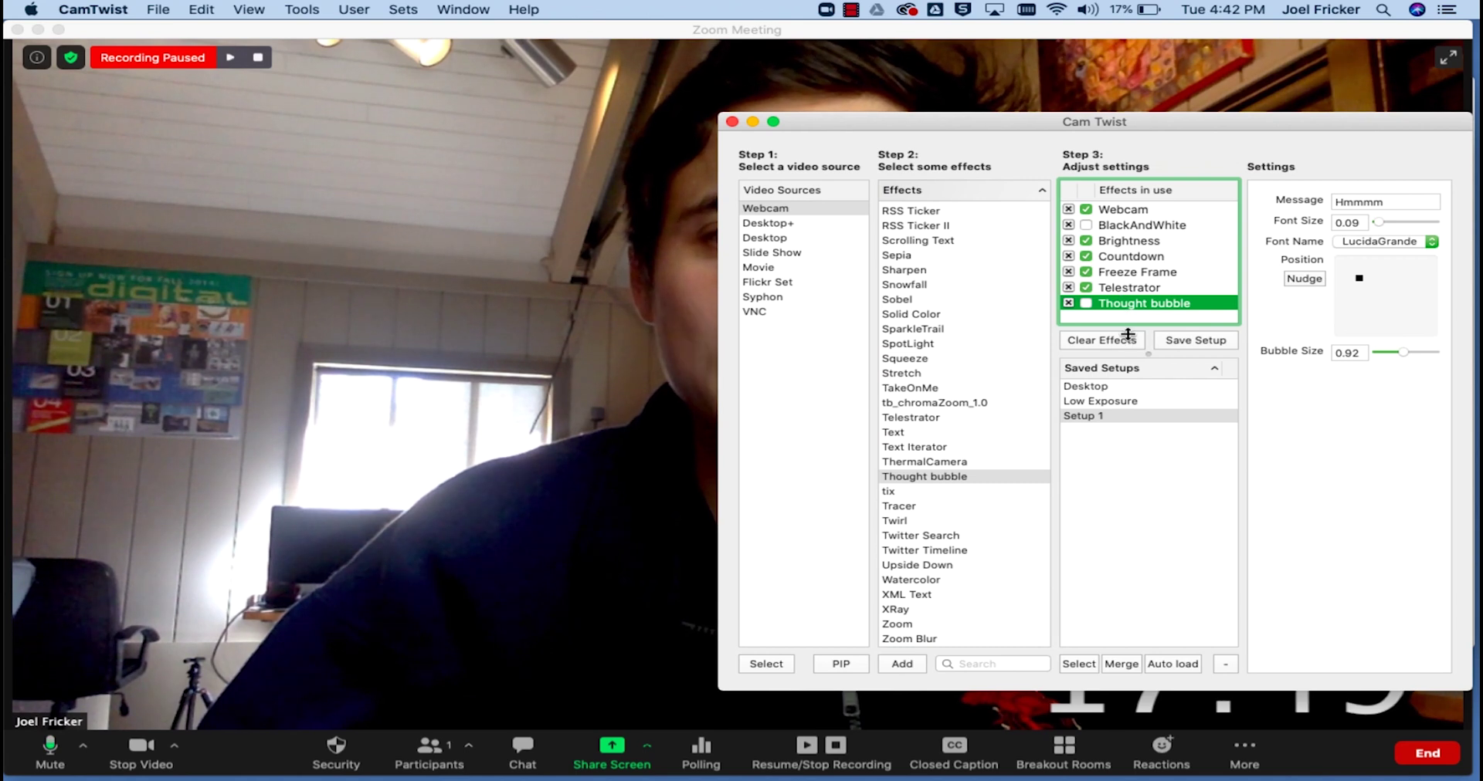
click(1197, 348)
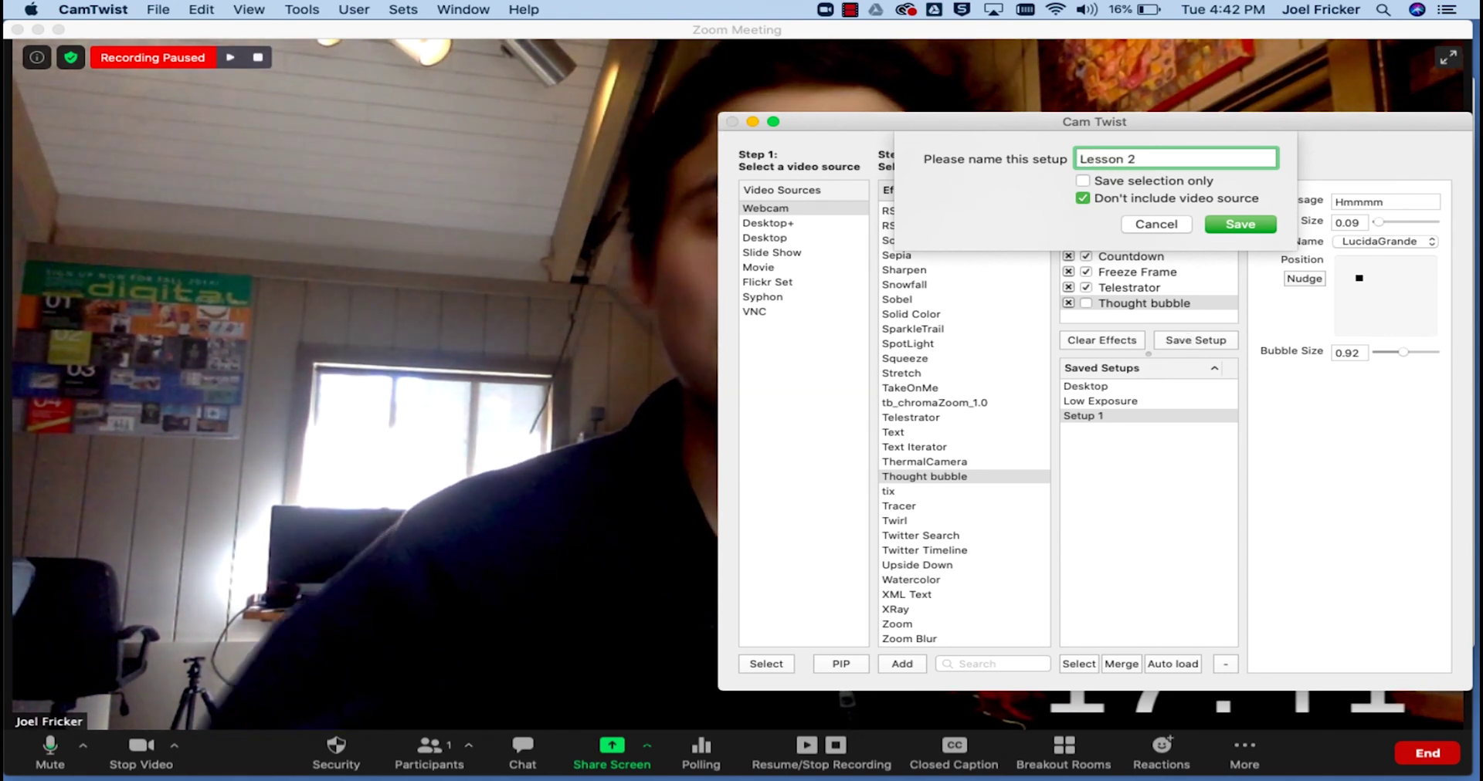
key(Return)
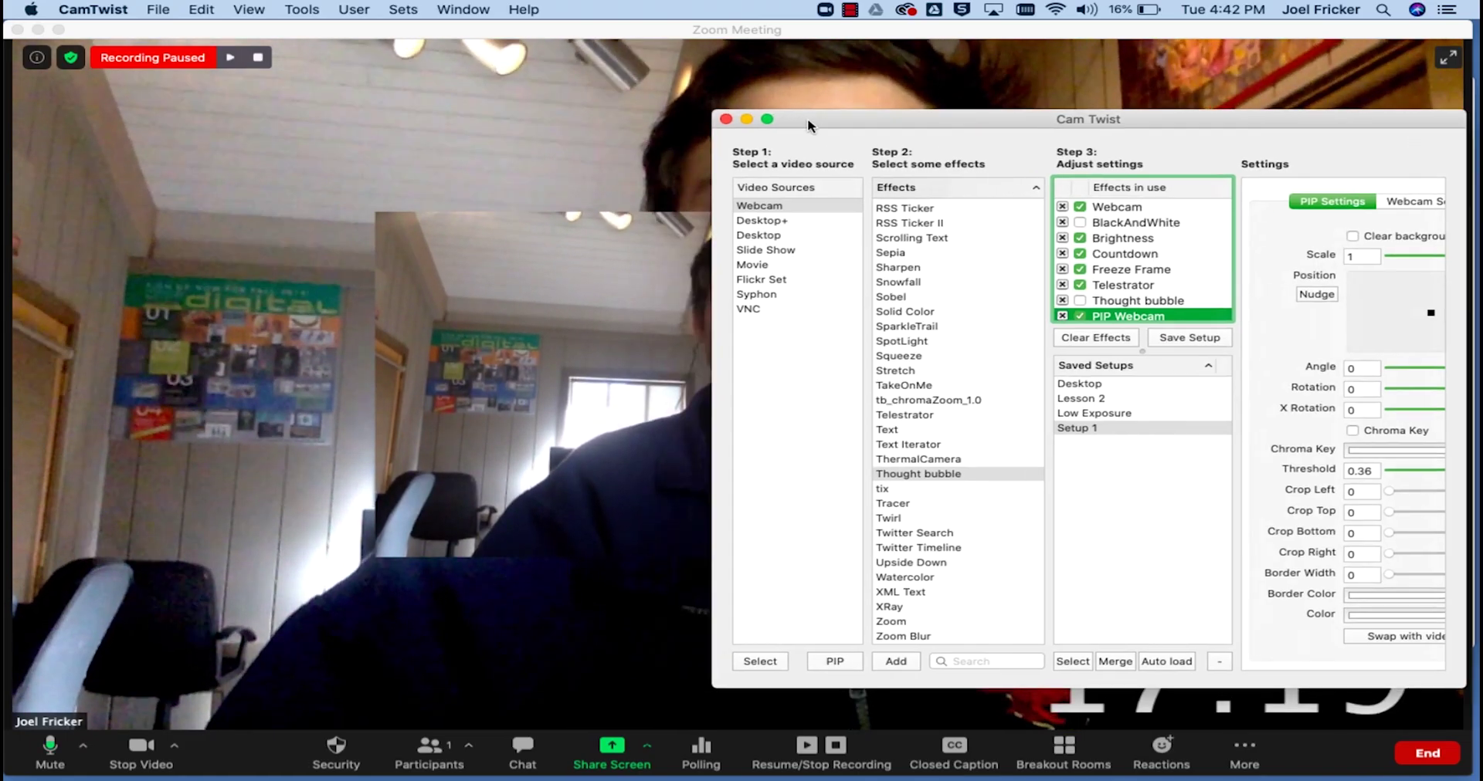
Step: Uncover the full picture-in-picture settings, scale the inset webcam to 0.55 and place it in the lower-right corner of the video
drag(804, 125, 90, 72)
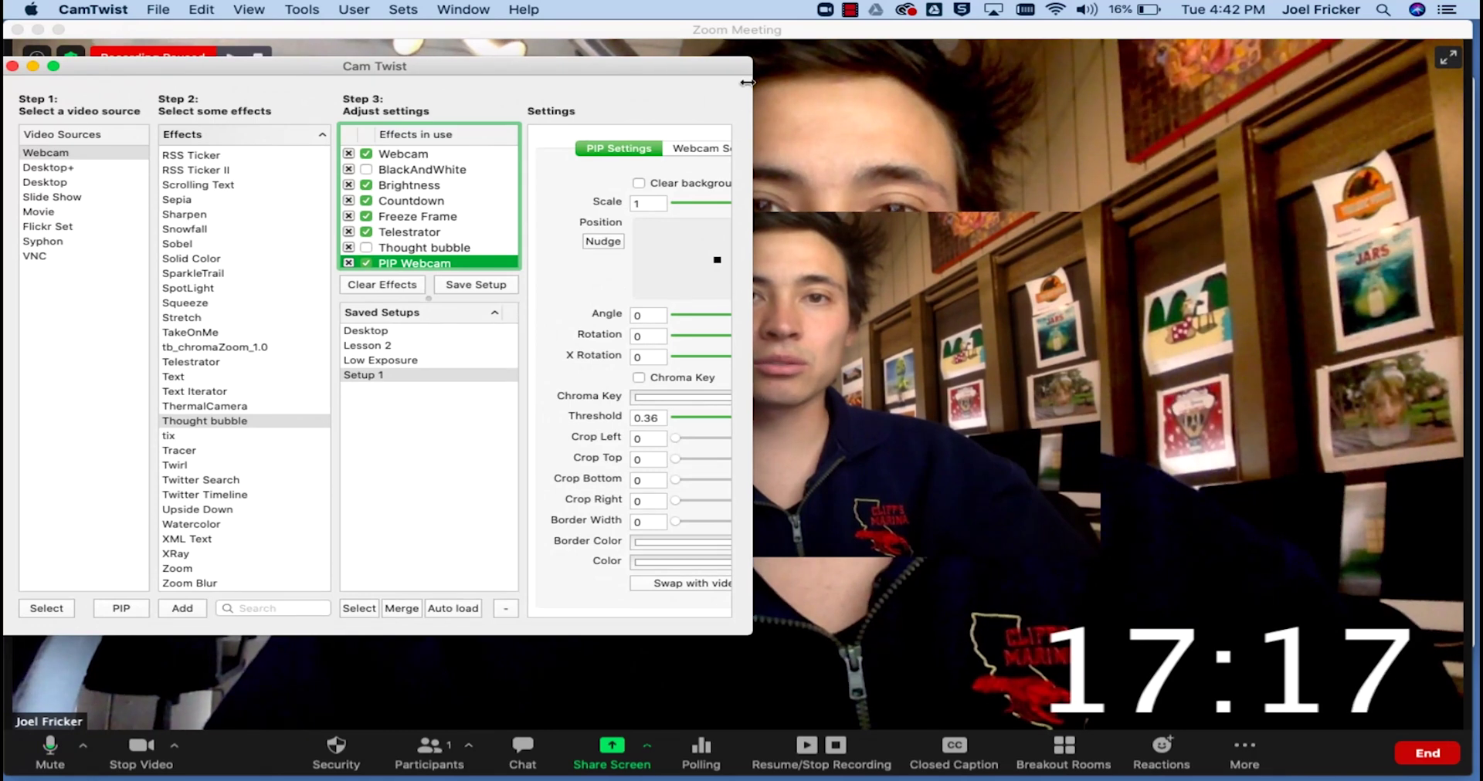
drag(743, 89, 826, 52)
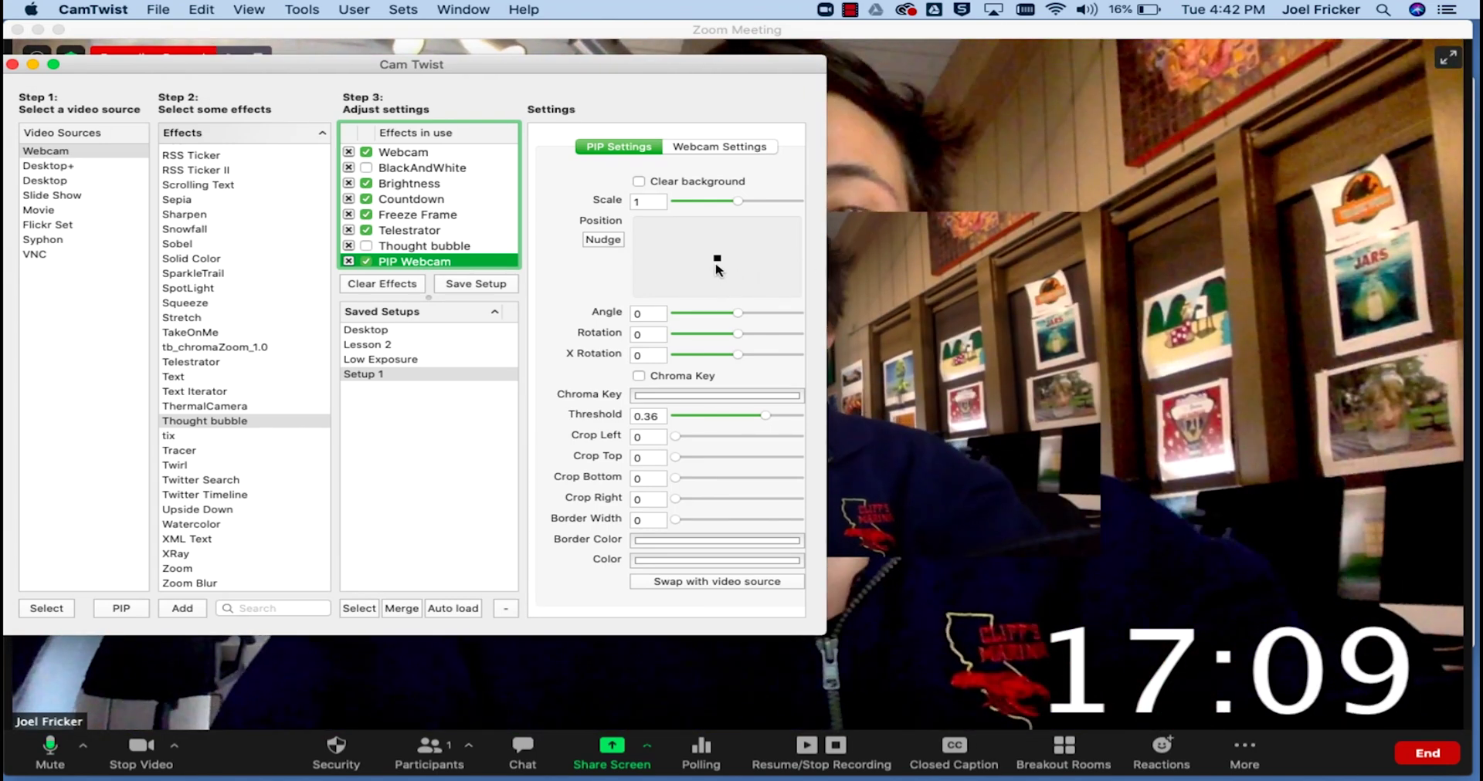
drag(716, 270, 758, 274)
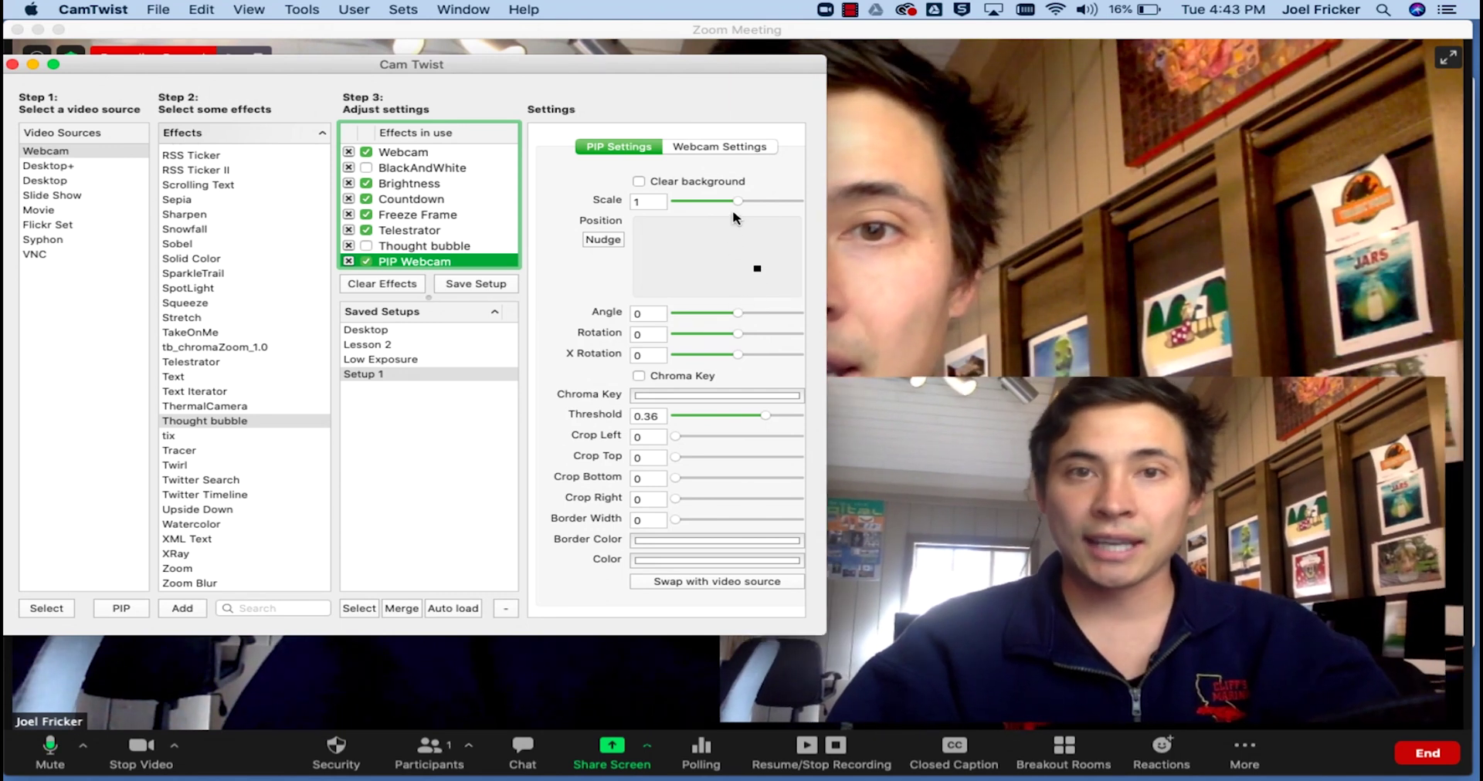
drag(737, 201, 709, 201)
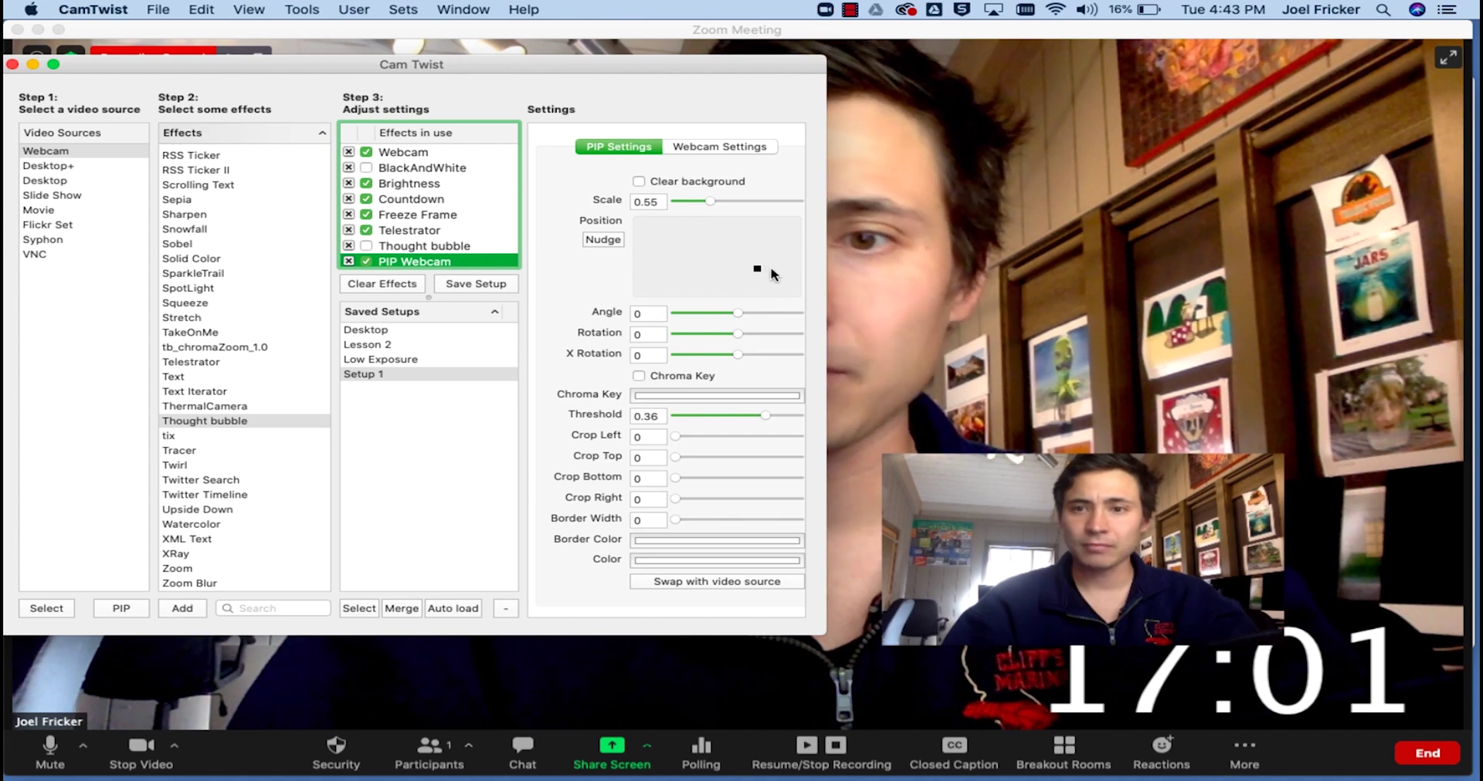
click(771, 272)
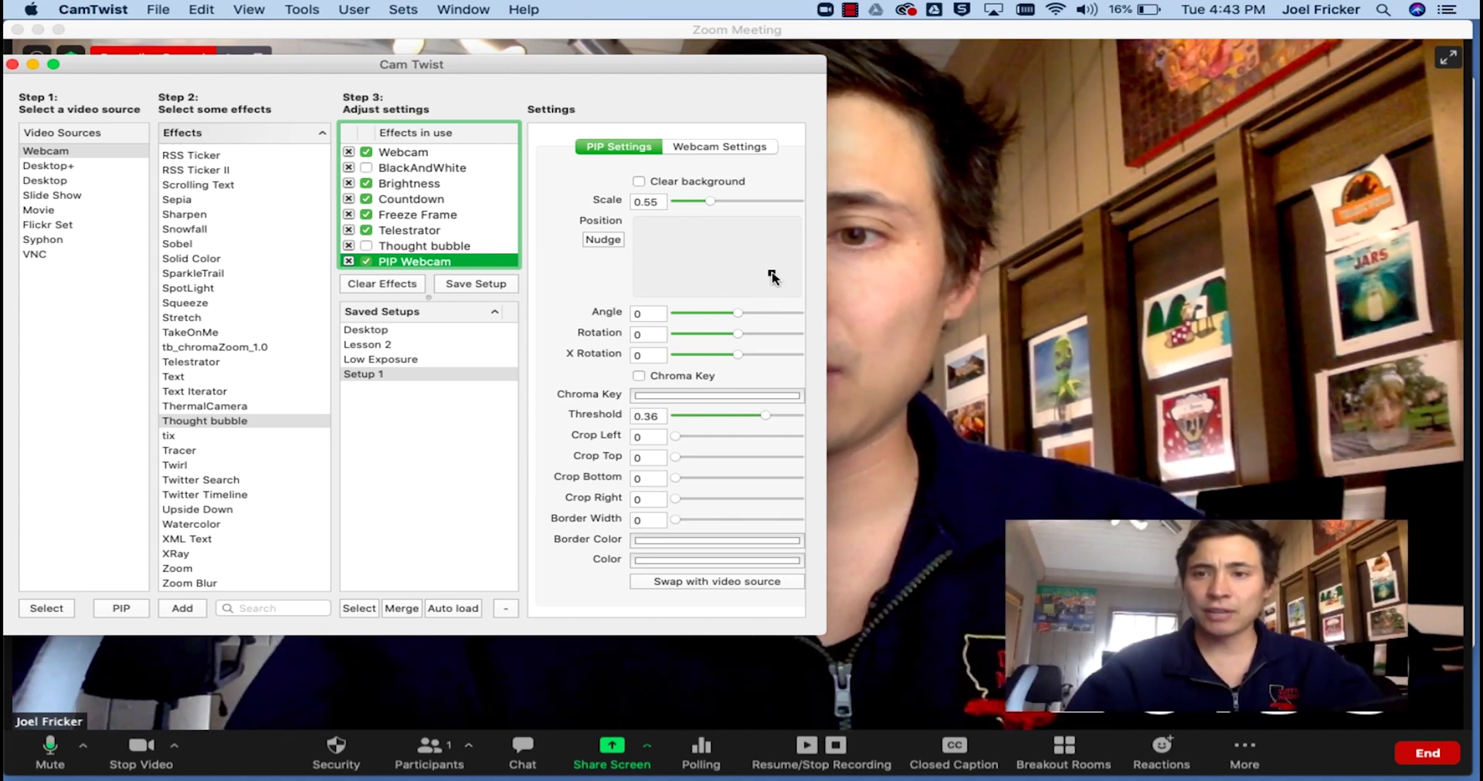
drag(771, 274, 774, 275)
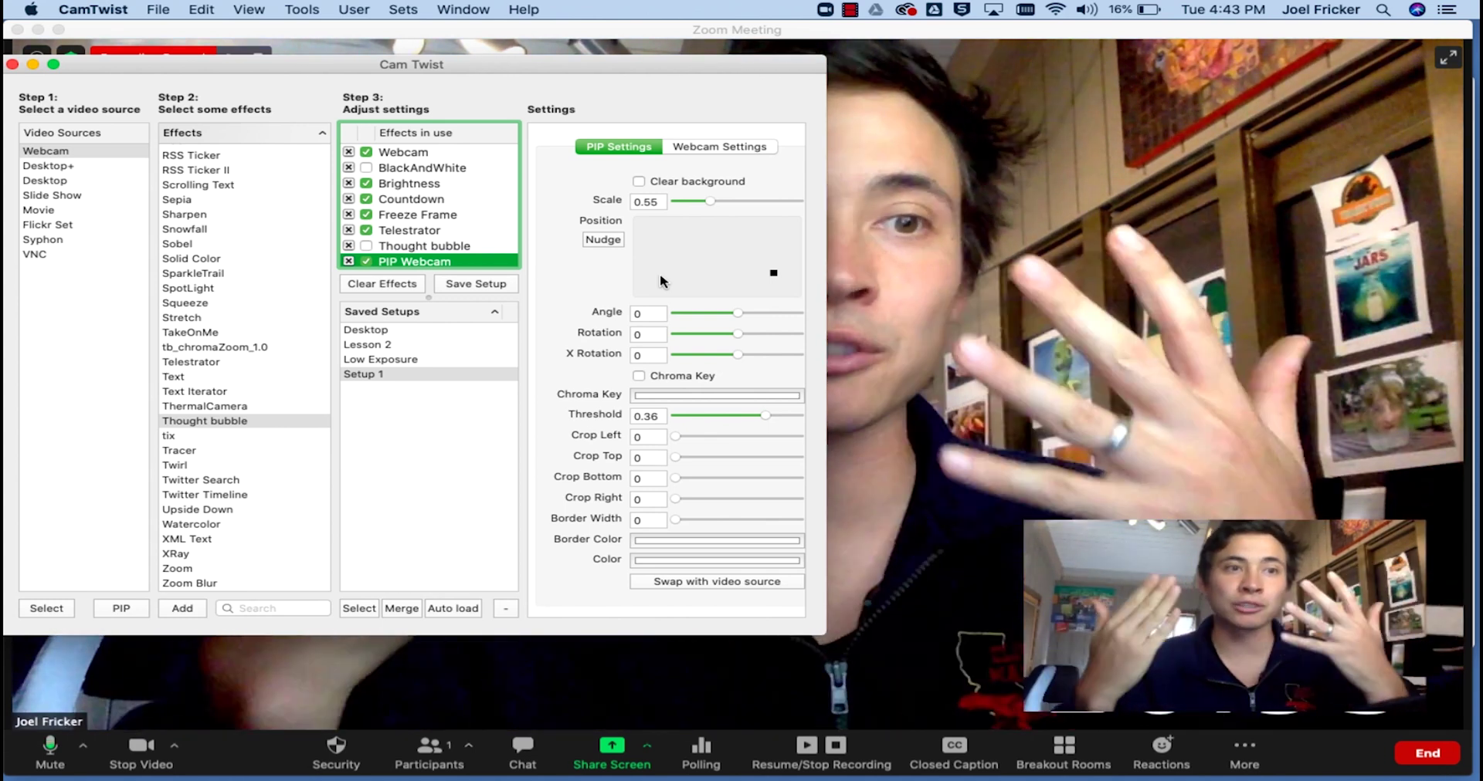
Step: Set the camera of the picture-in-picture webcam to HD Pro Webcam C920
click(733, 149)
click(710, 175)
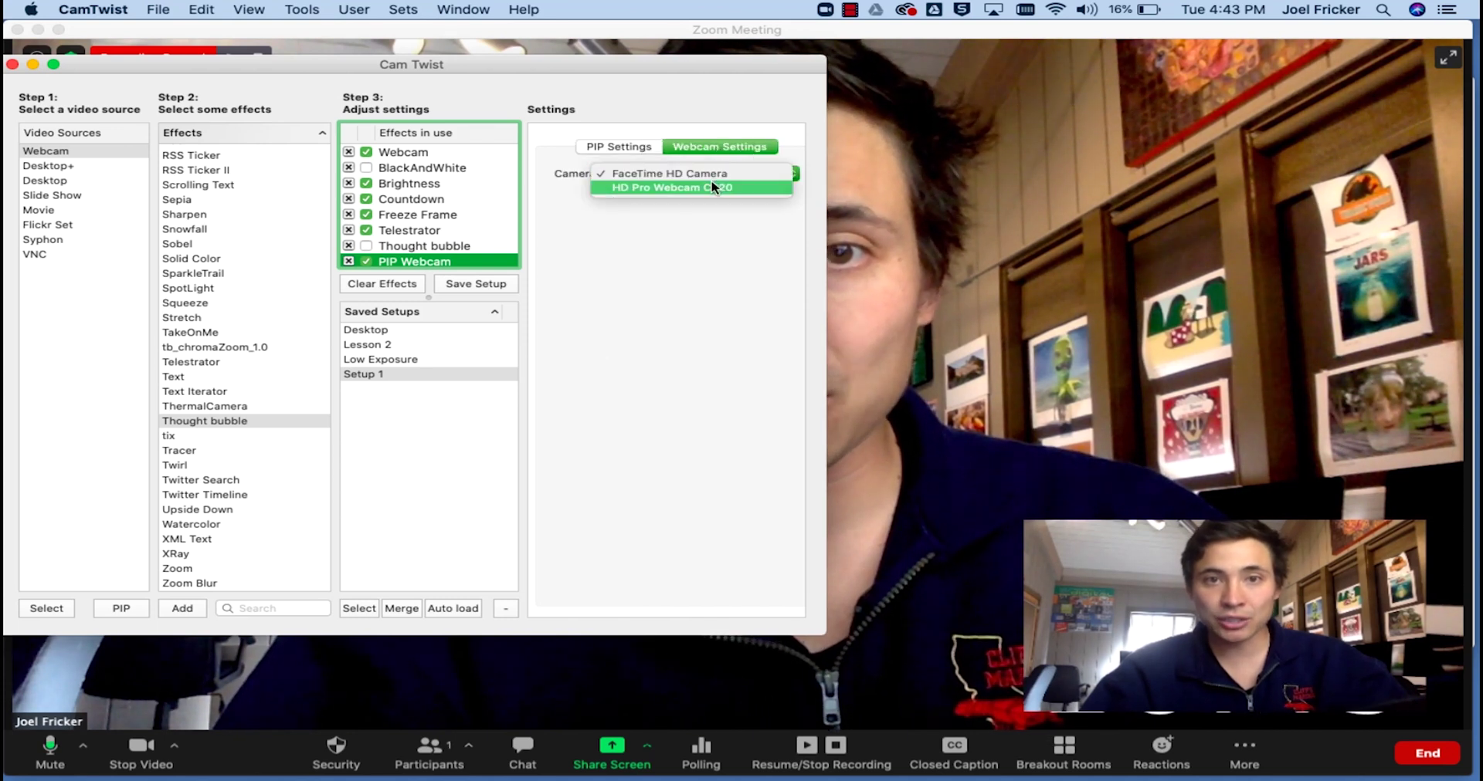
click(713, 188)
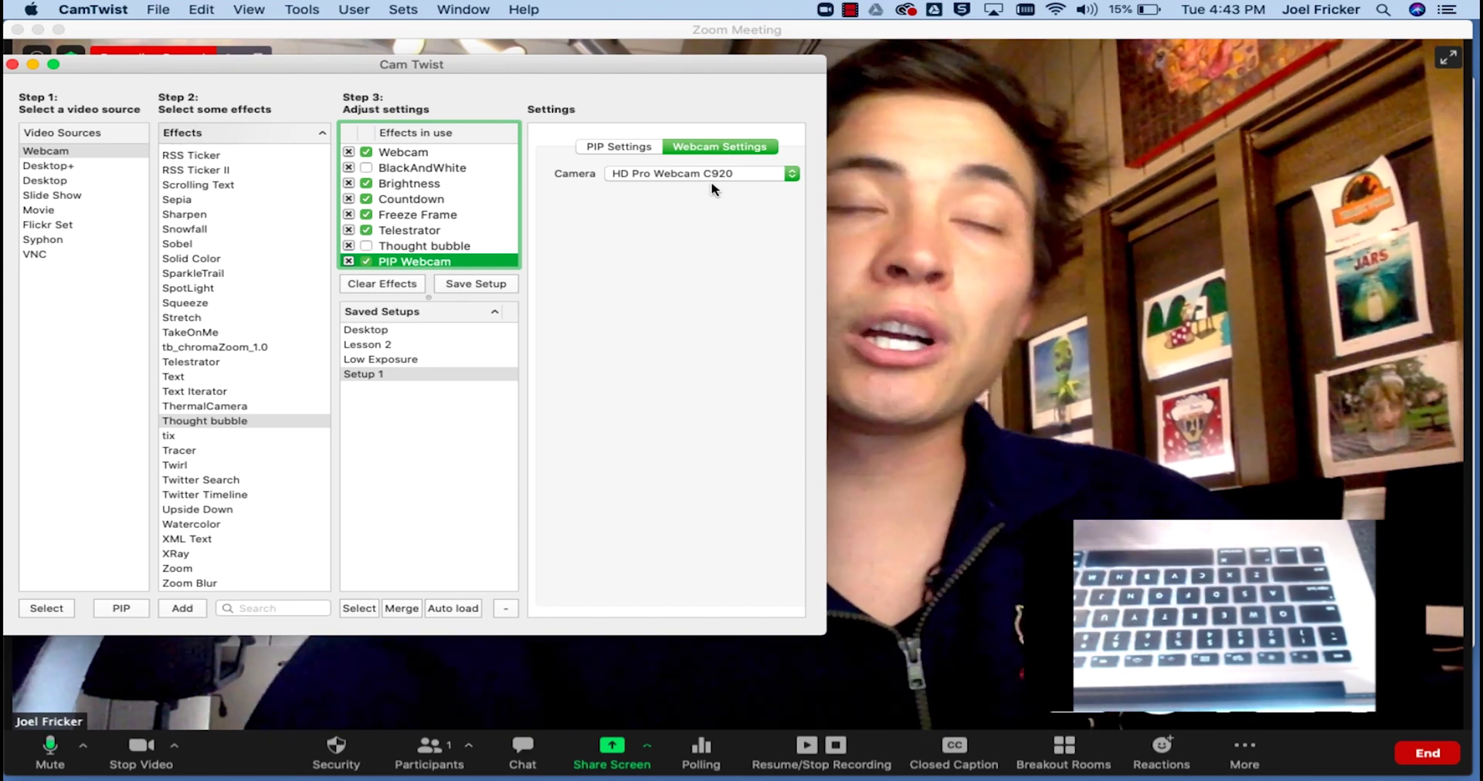
Step: Swap the picture-in-picture image with the main video source
click(620, 147)
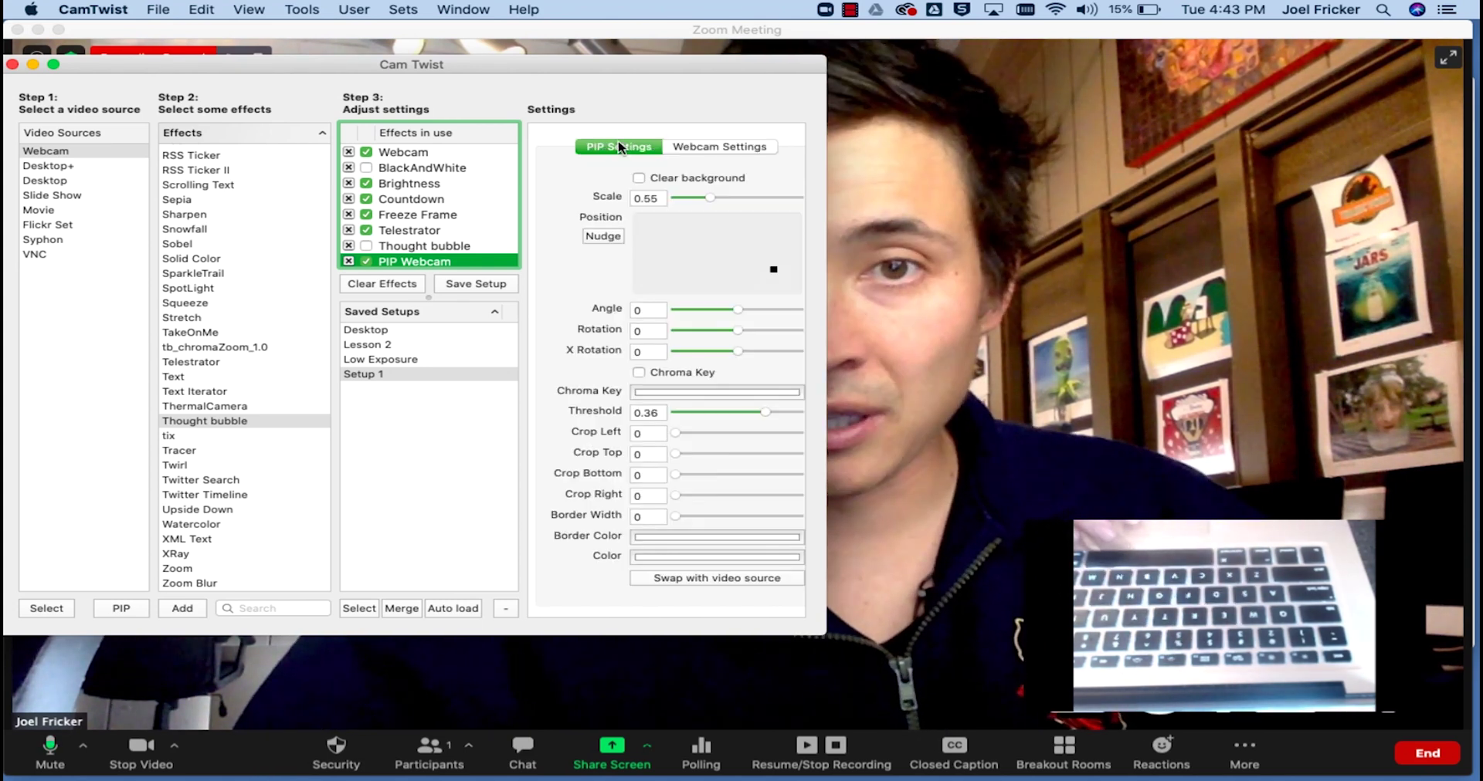
click(717, 584)
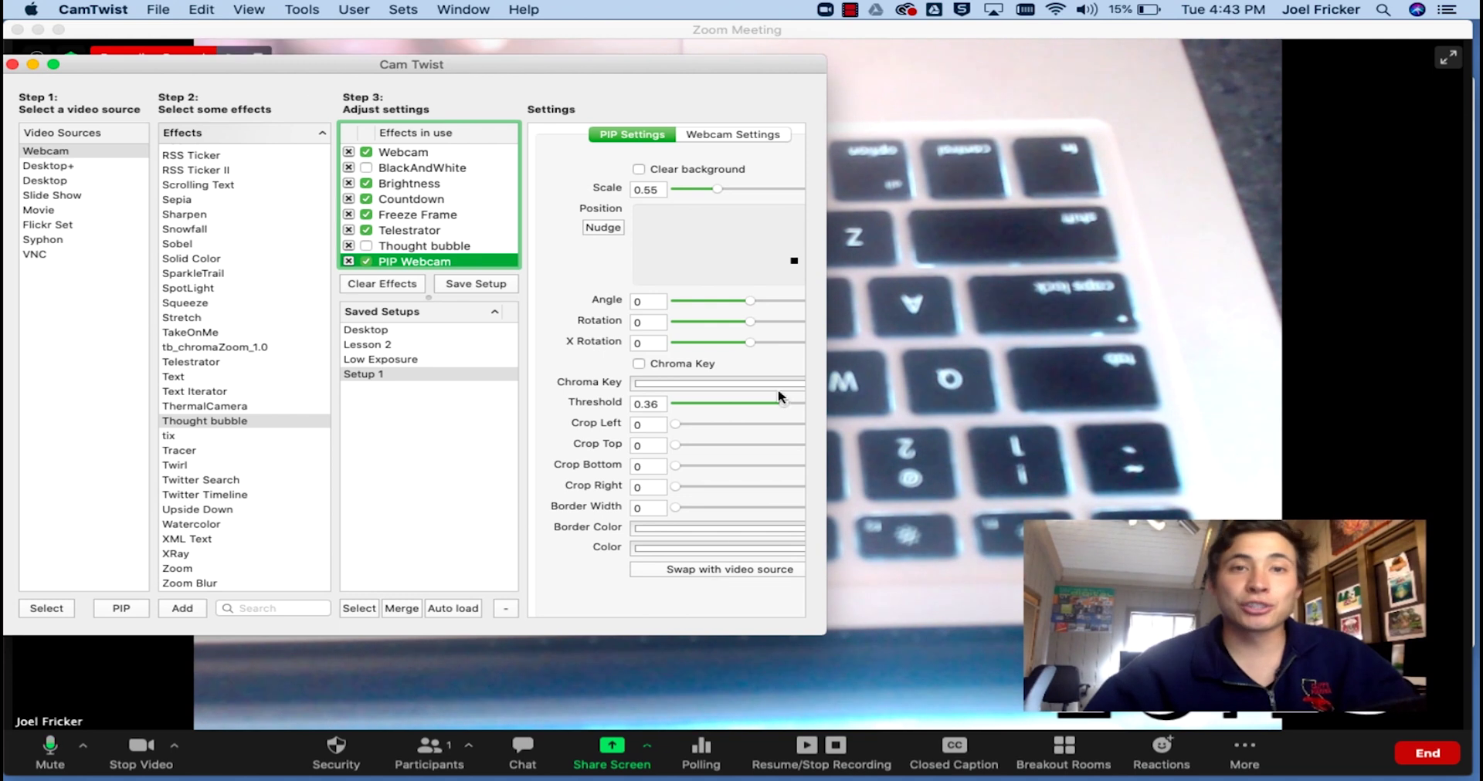
Step: Try a Rotation of 180 on the picture-in-picture, reset it to 0, and swap the two video sources back
double_click(655, 322)
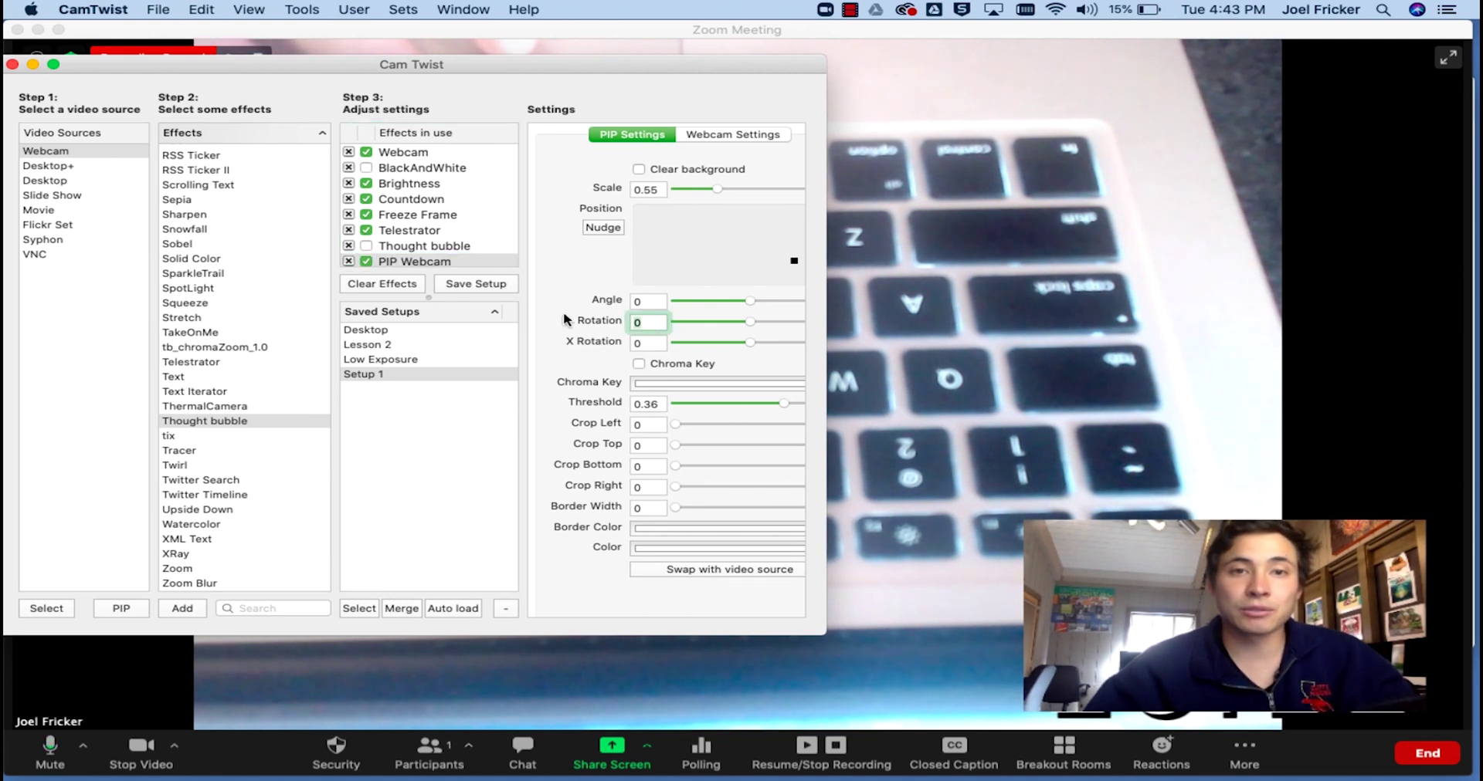
text(180)
key(Return)
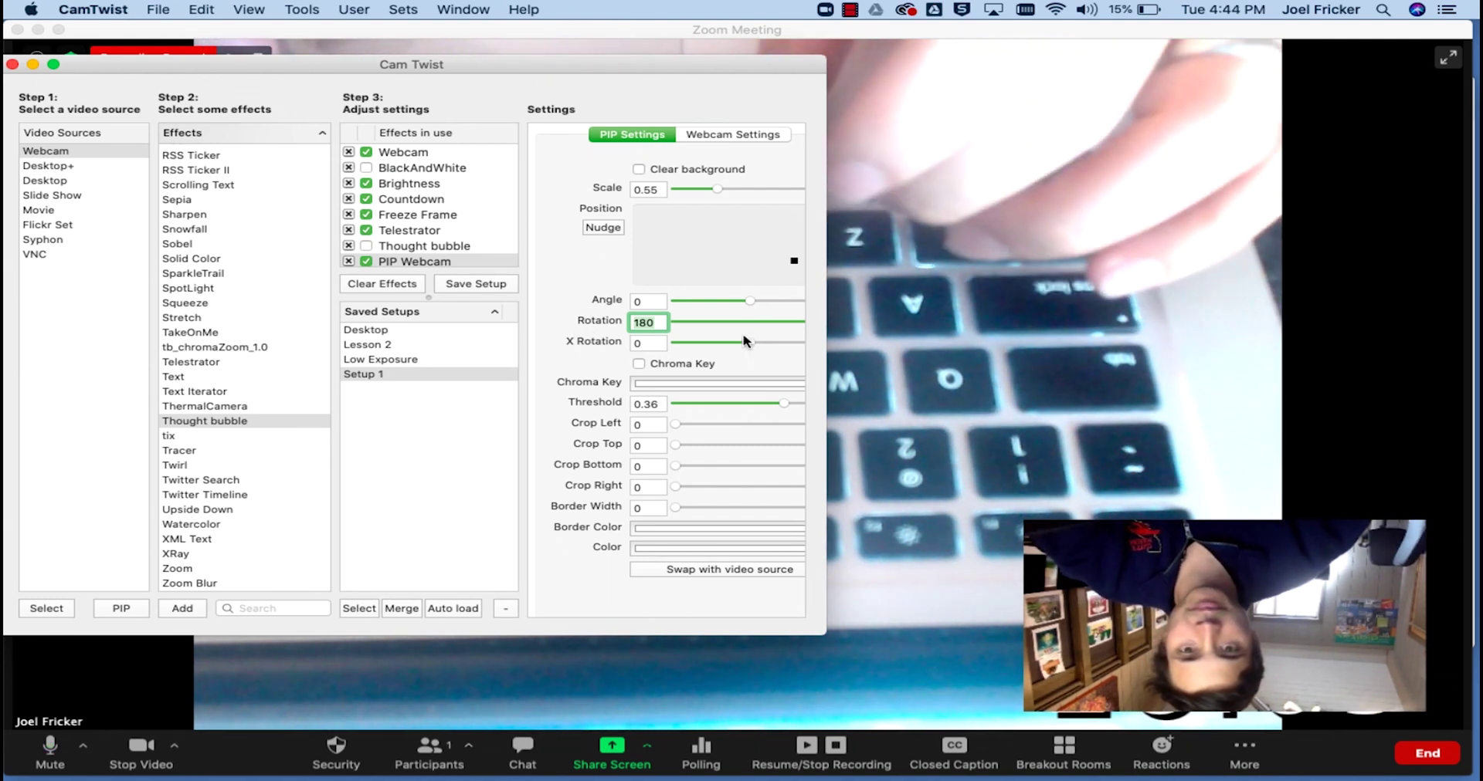
text(0)
key(Return)
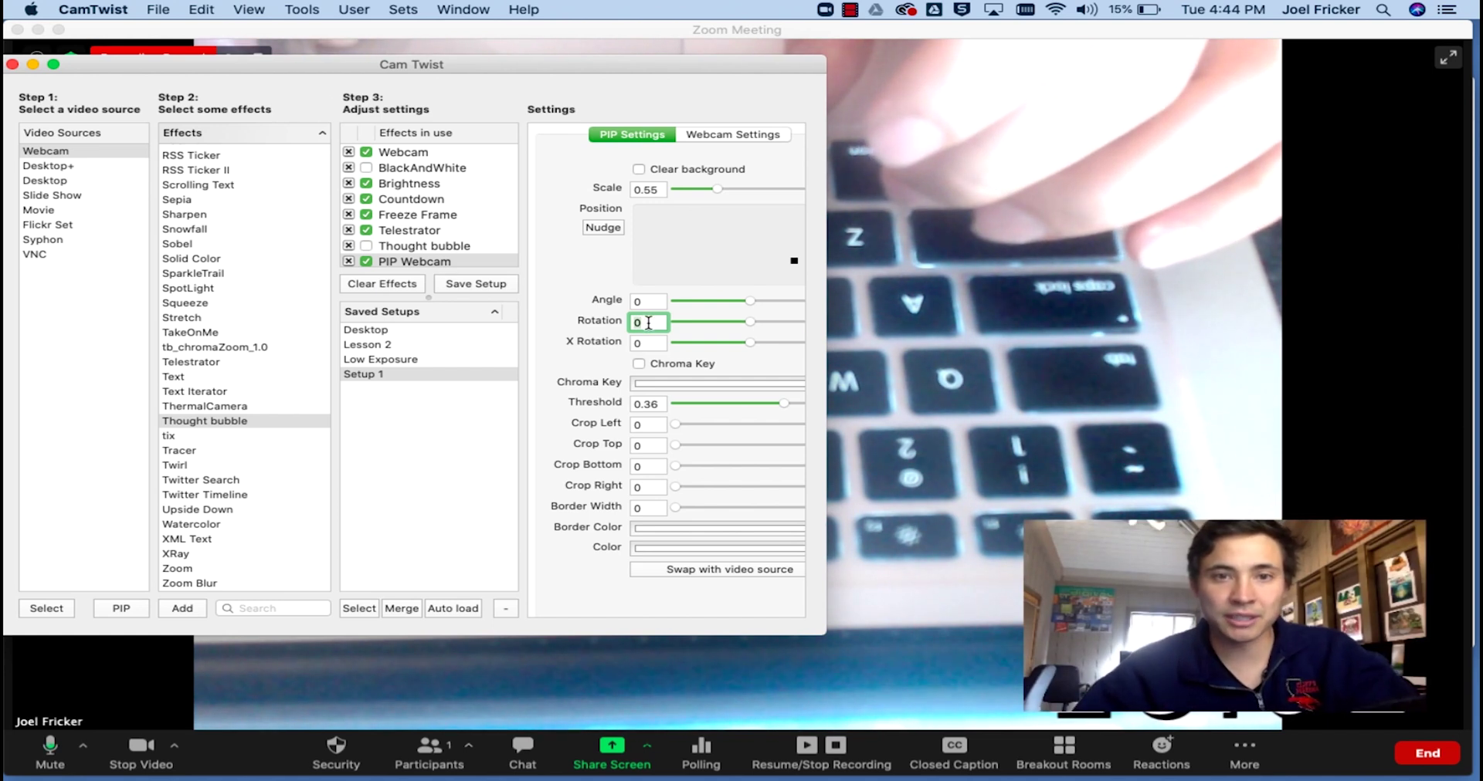
click(722, 569)
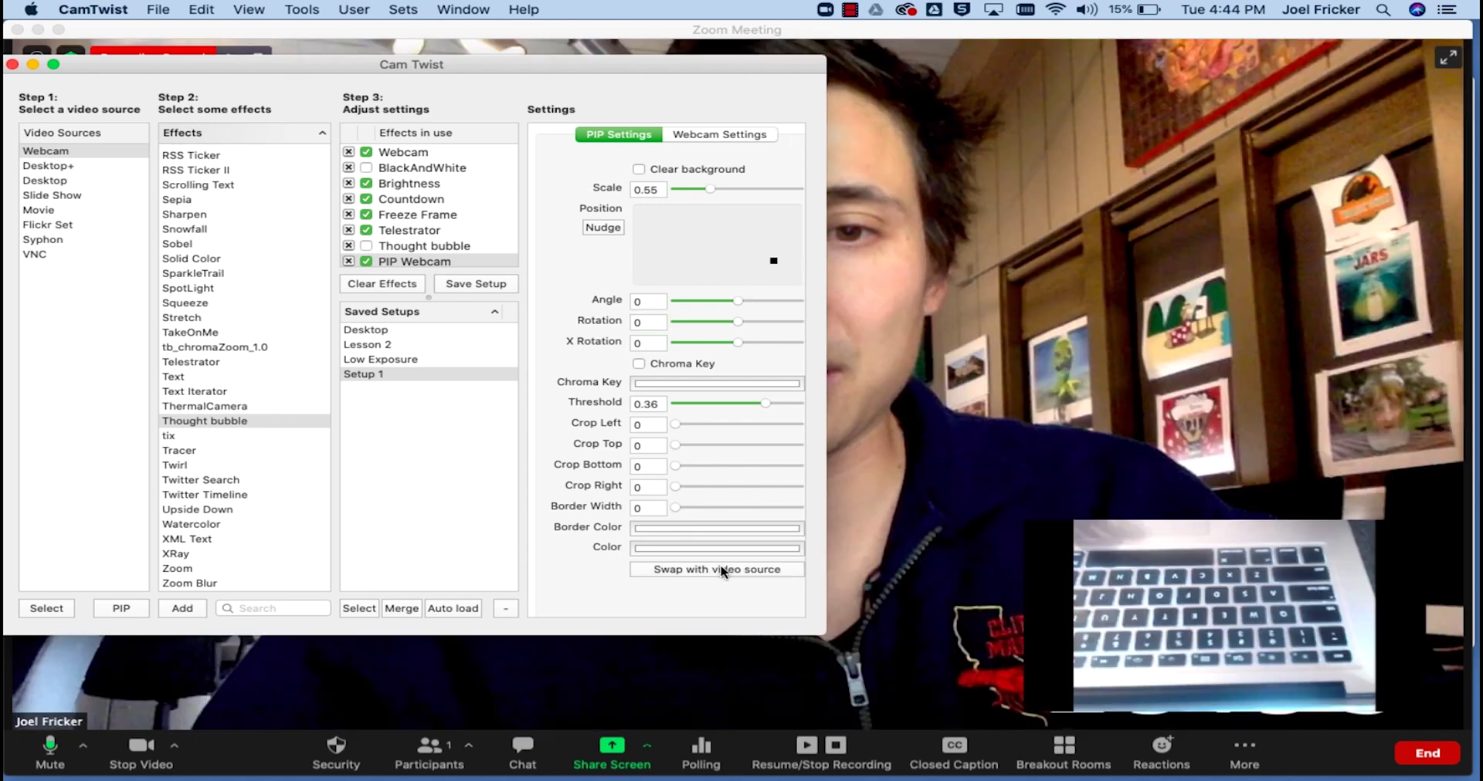
Step: Try the lowest X Rotation on the picture-in-picture and reset it to 0
drag(738, 342, 652, 340)
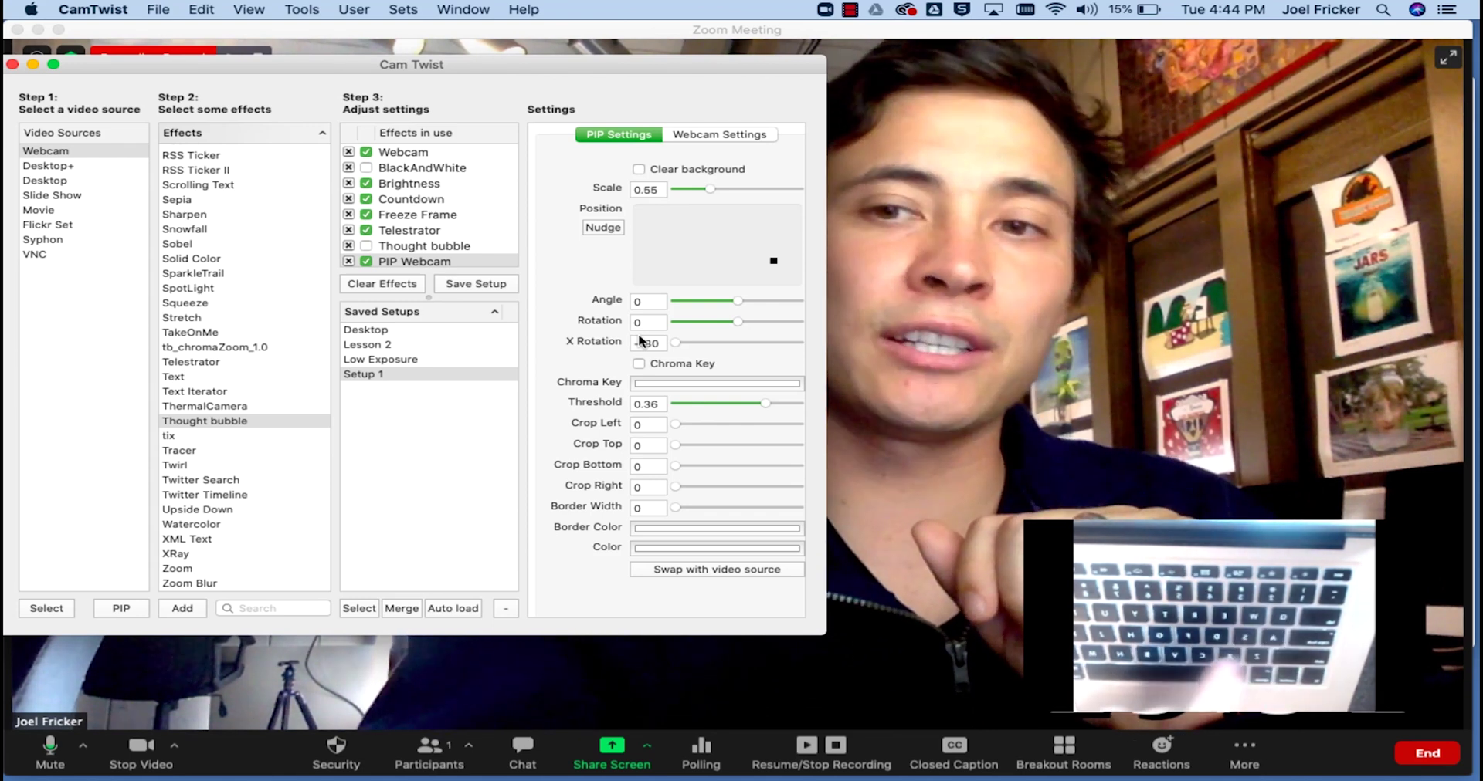
double_click(647, 343)
text(0)
key(Return)
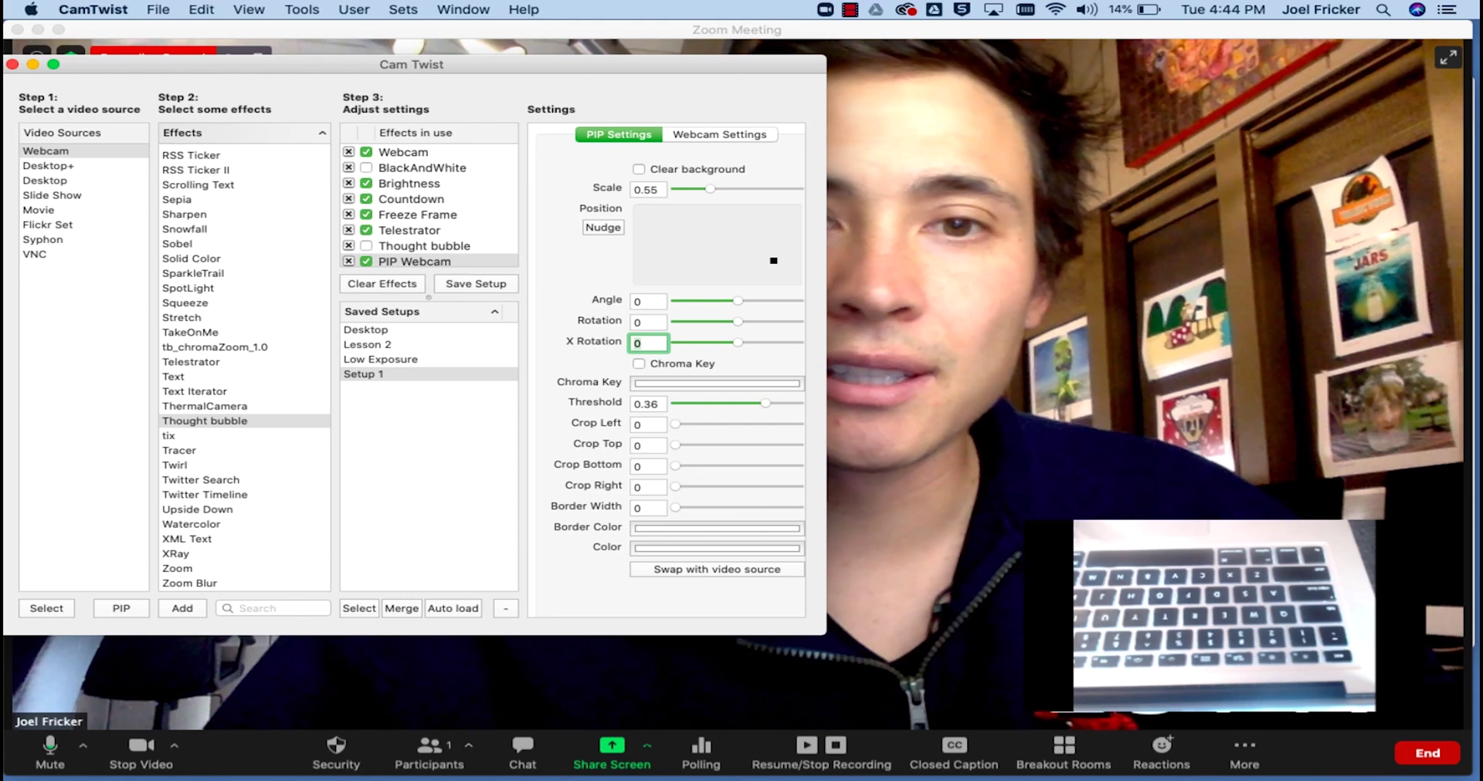